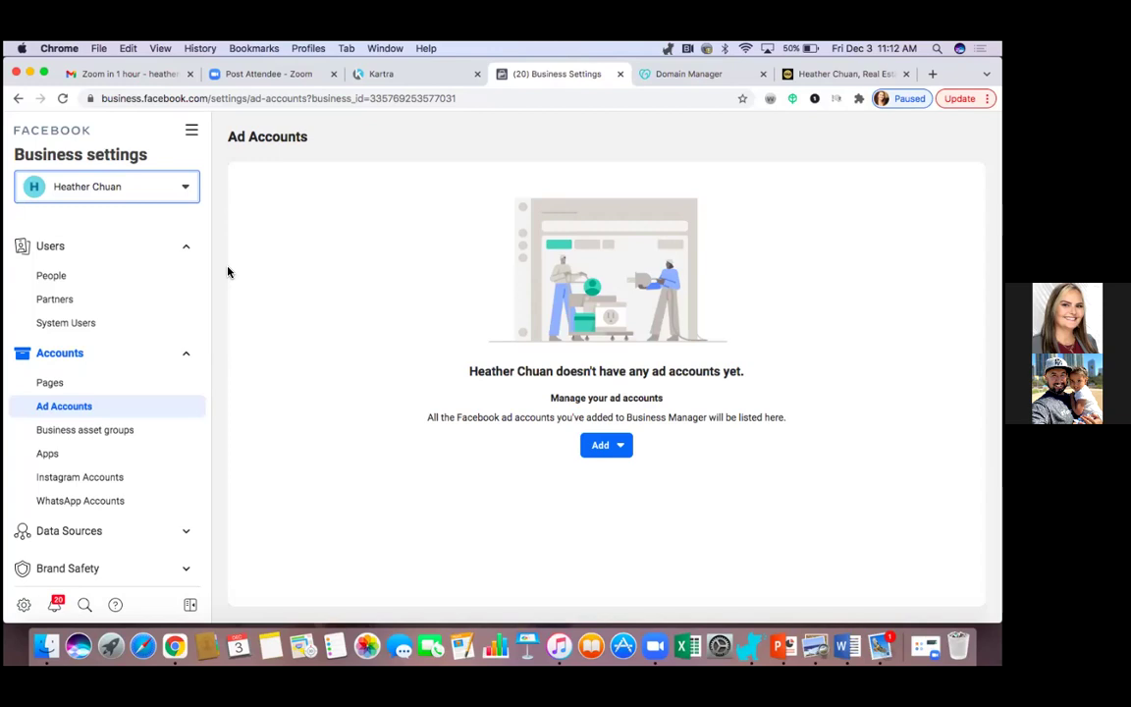
Start creating a new ad account and enter the business's name as its account name.
{"action": "left_click", "coordinate": [596, 451]}
{"action": "scroll", "coordinate": [691, 502], "scroll_direction": "down", "scroll_amount": 1}
{"action": "scroll", "coordinate": [691, 506], "scroll_direction": "up", "scroll_amount": 1}
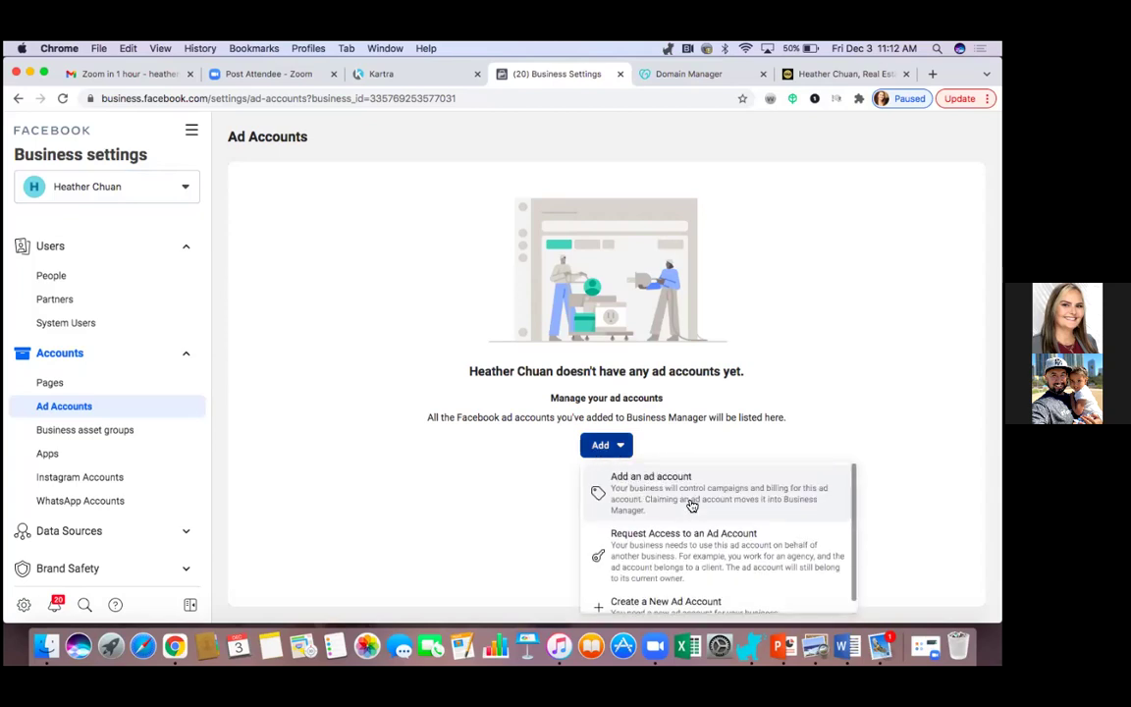
{"action": "scroll", "coordinate": [691, 504], "scroll_direction": "down", "scroll_amount": 1}
{"action": "left_click", "coordinate": [672, 602]}
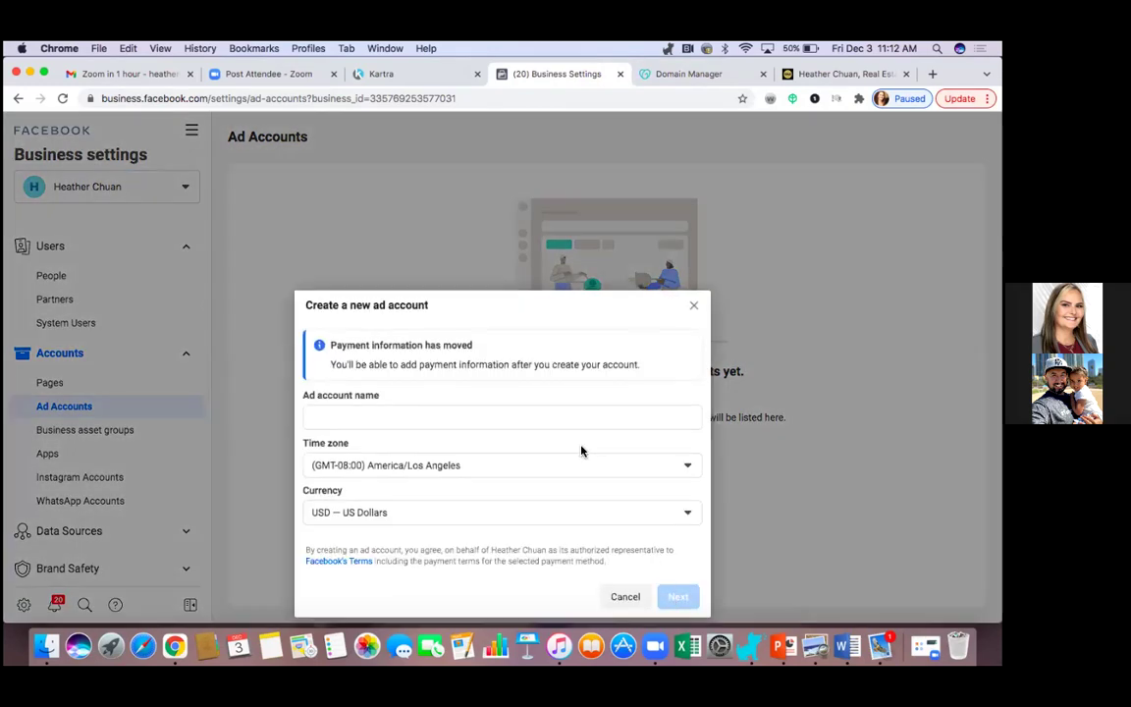
{"action": "left_click", "coordinate": [427, 394]}
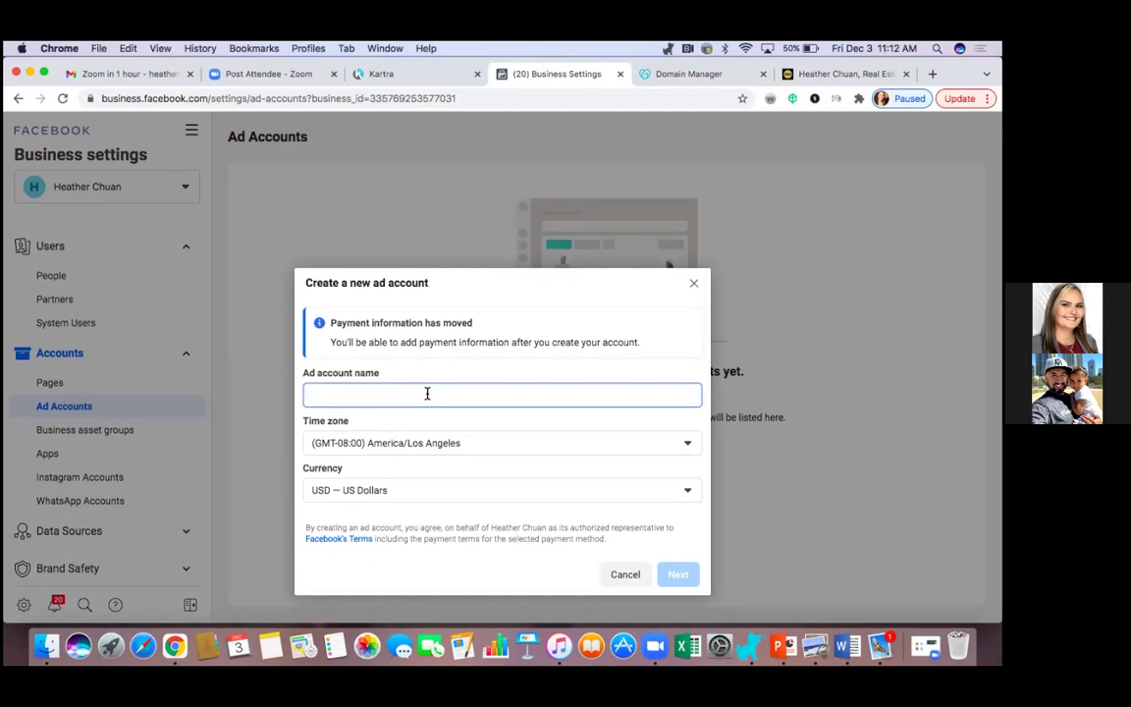
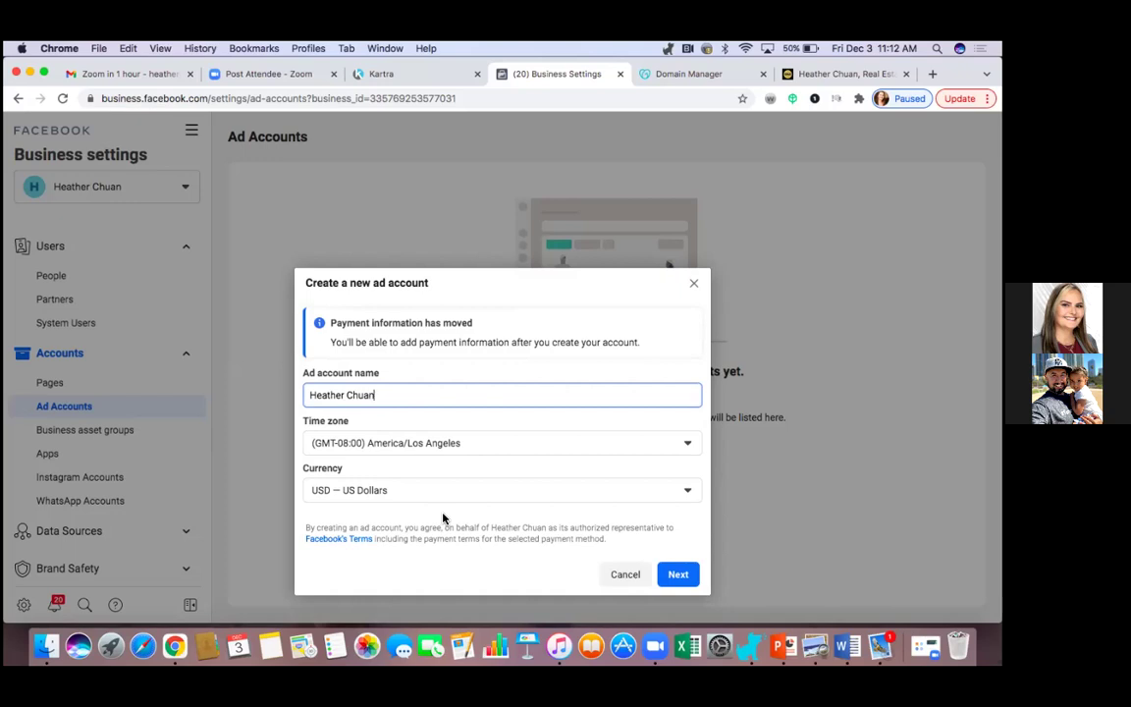
Keep the America/Los Angeles time zone and USD currency, and mark the account for My business.
{"action": "left_click", "coordinate": [515, 450]}
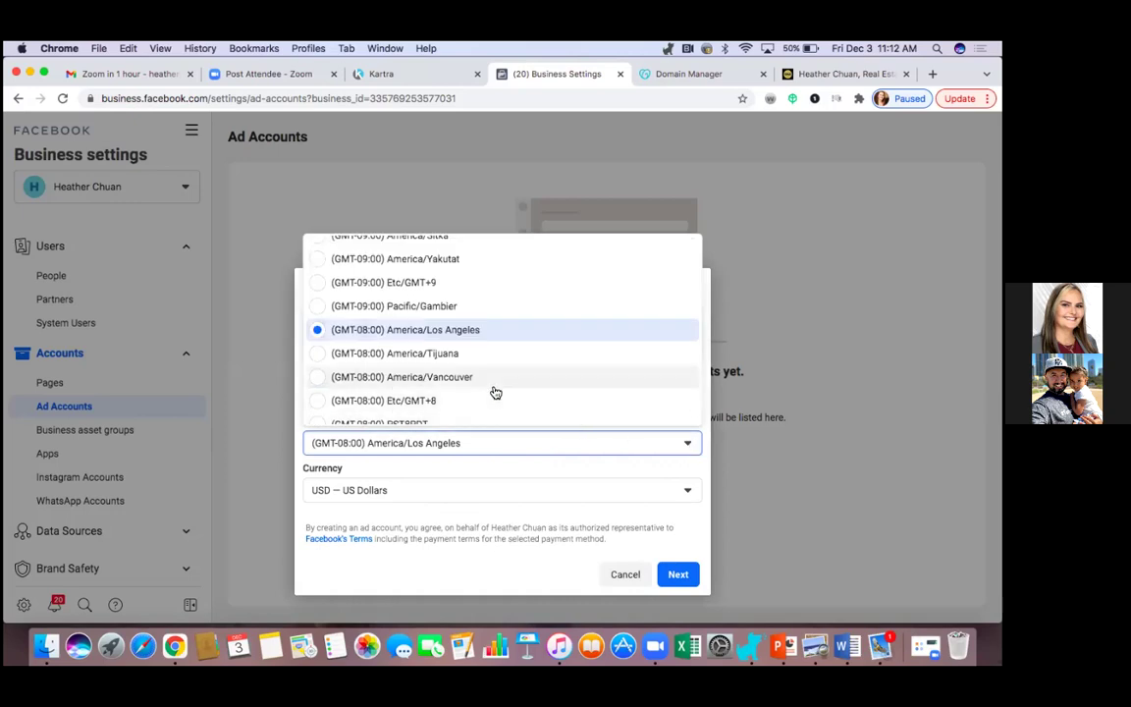
{"action": "scroll", "coordinate": [495, 393], "scroll_direction": "down", "scroll_amount": 8}
{"action": "scroll", "coordinate": [495, 392], "scroll_direction": "up", "scroll_amount": 15}
{"action": "scroll", "coordinate": [496, 393], "scroll_direction": "down", "scroll_amount": 5}
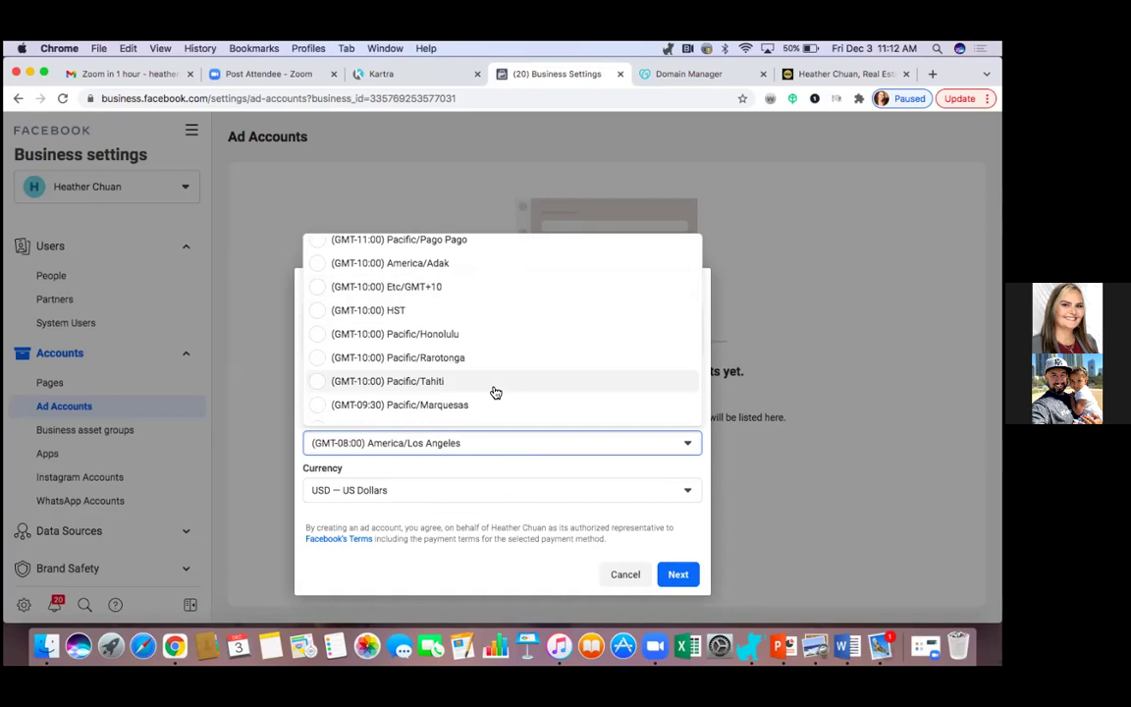
{"action": "scroll", "coordinate": [496, 393], "scroll_direction": "down", "scroll_amount": 6}
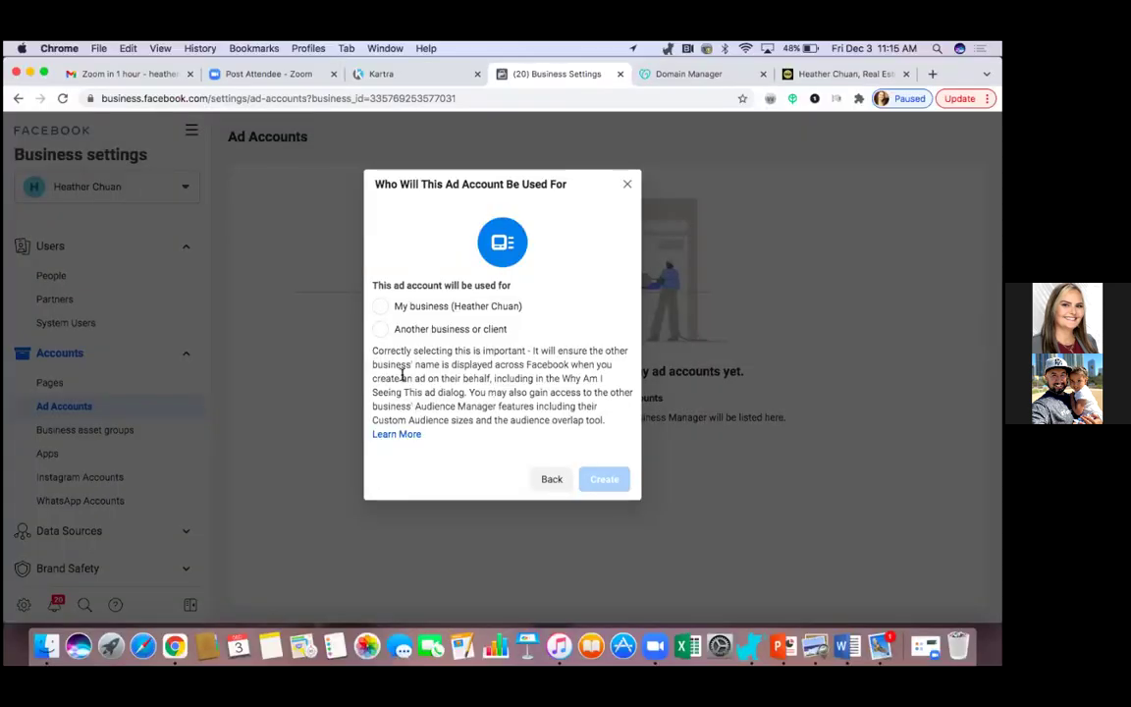
{"action": "left_click", "coordinate": [381, 307]}
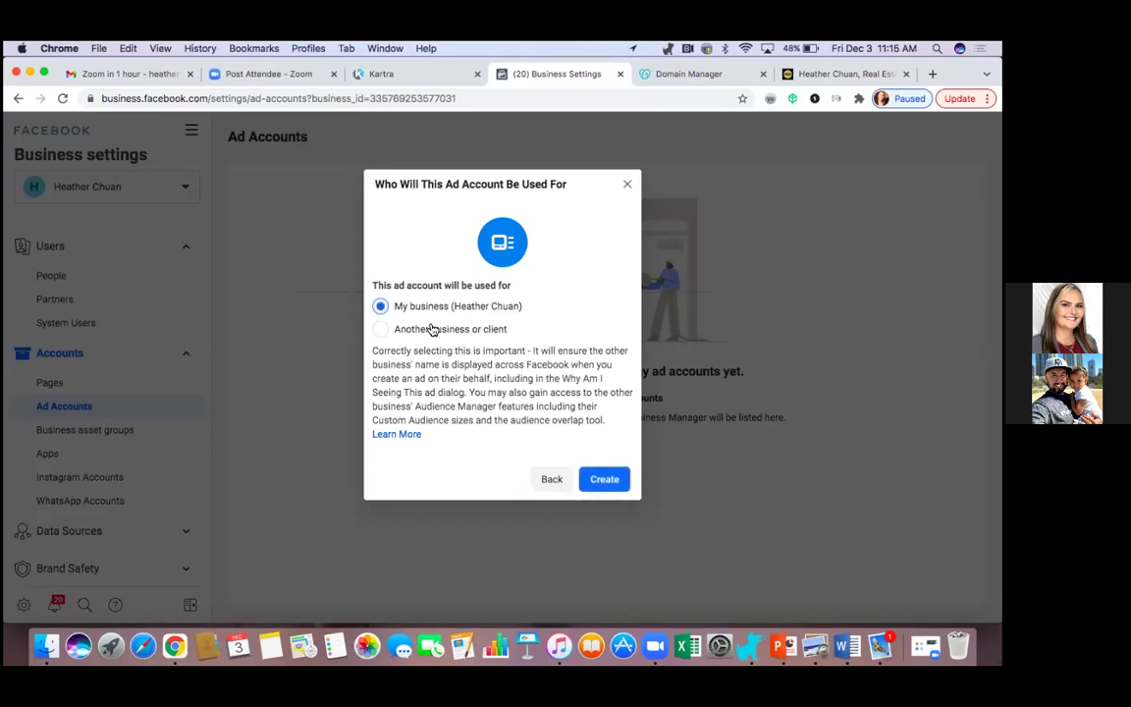
Create the ad account and assign the selected person full Manage Ad Account permission.
{"action": "left_click", "coordinate": [605, 480]}
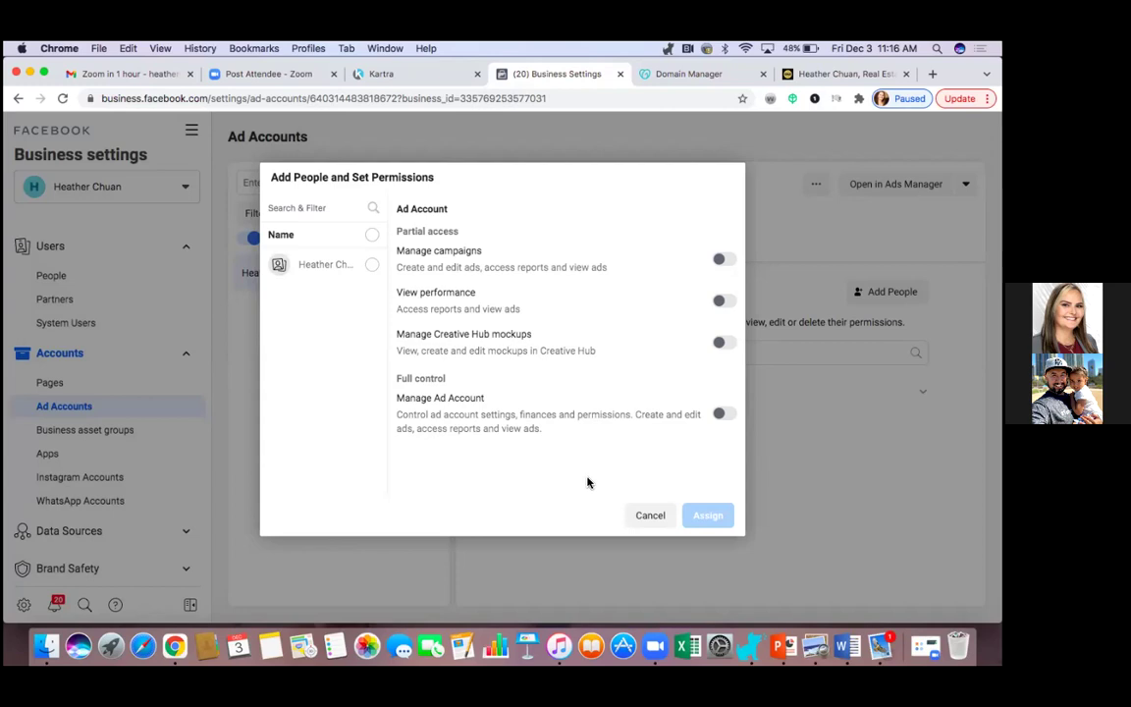
{"action": "left_click", "coordinate": [373, 265]}
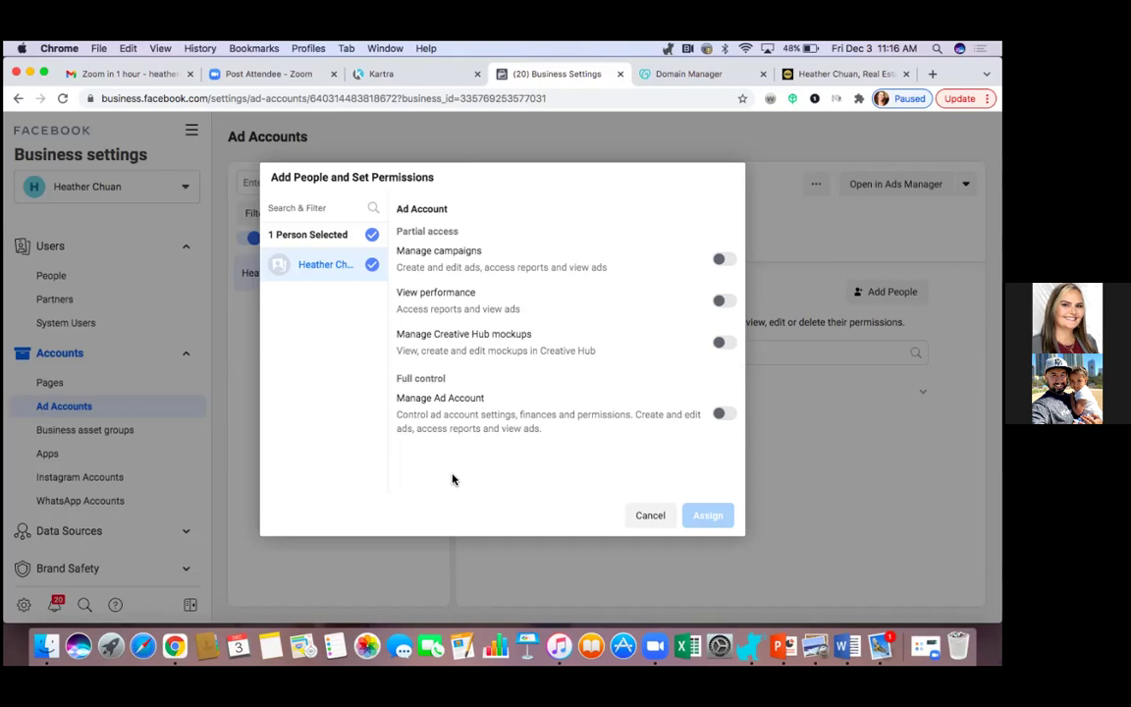
{"action": "left_click", "coordinate": [722, 414]}
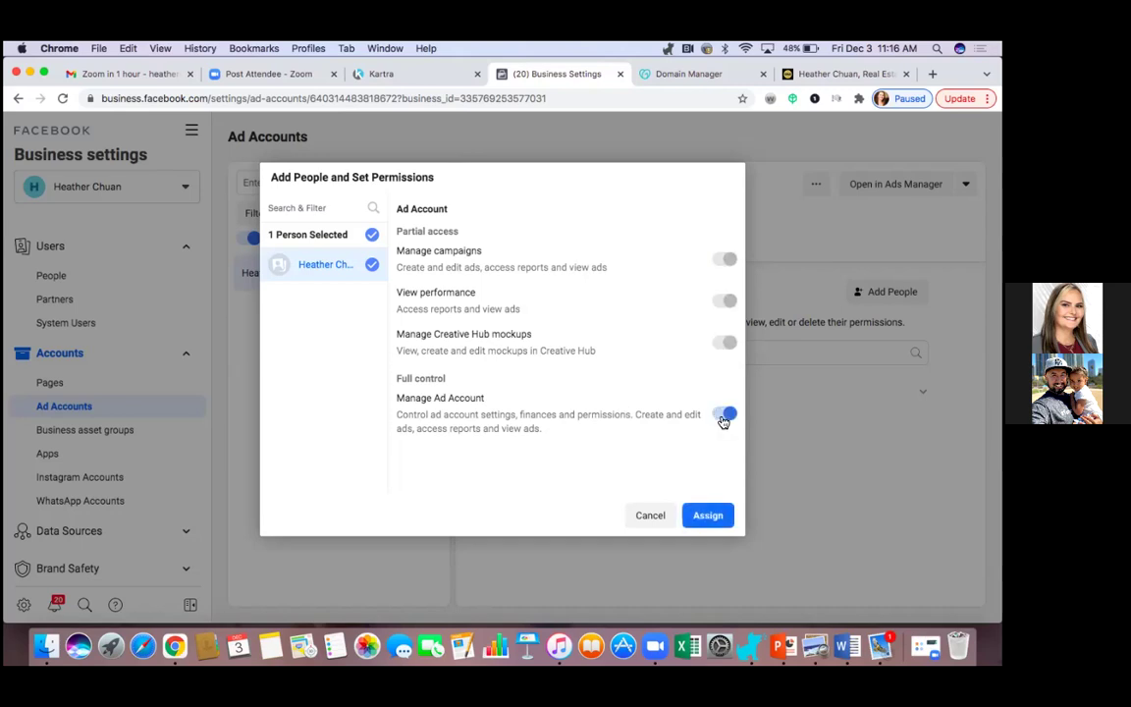
{"action": "left_click", "coordinate": [708, 514]}
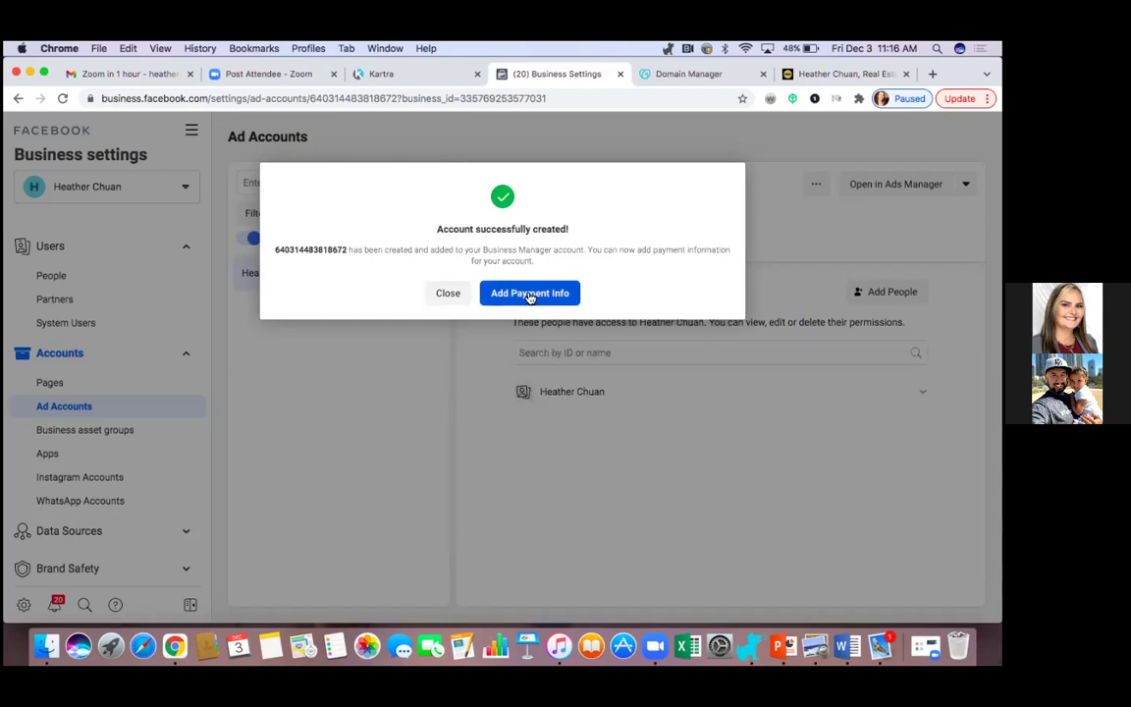
Save a payment card for the ad account, then open the still-empty Pixels page under Data Sources.
{"action": "left_click", "coordinate": [528, 294]}
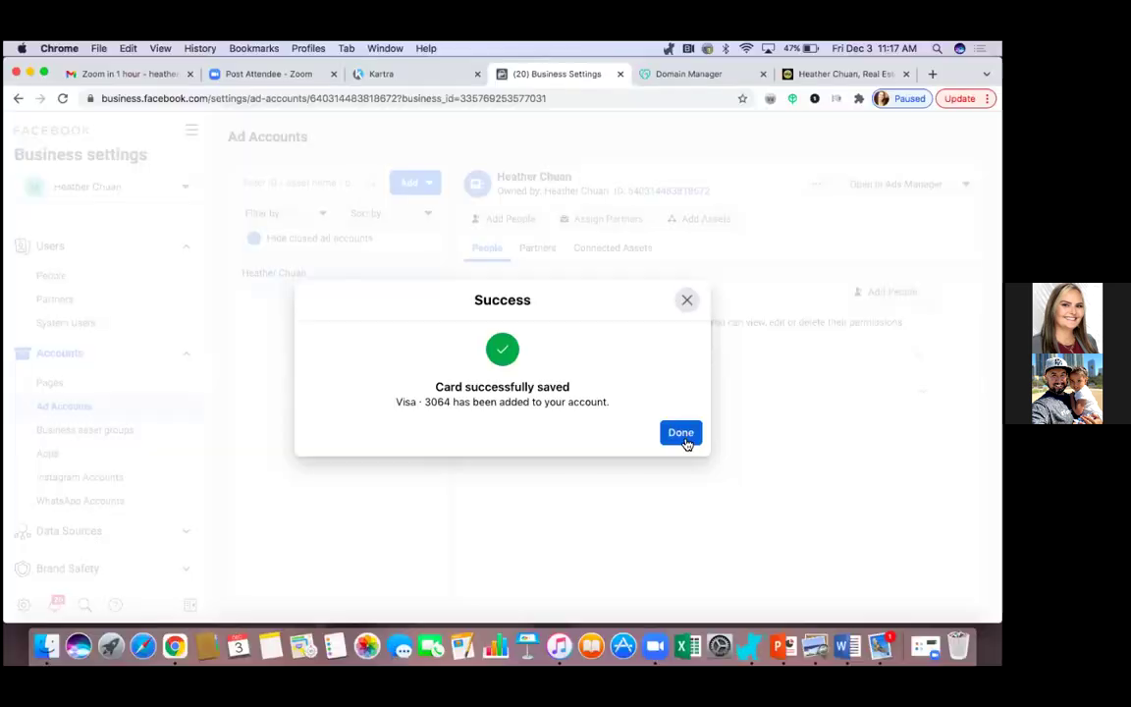
{"action": "left_click", "coordinate": [683, 436]}
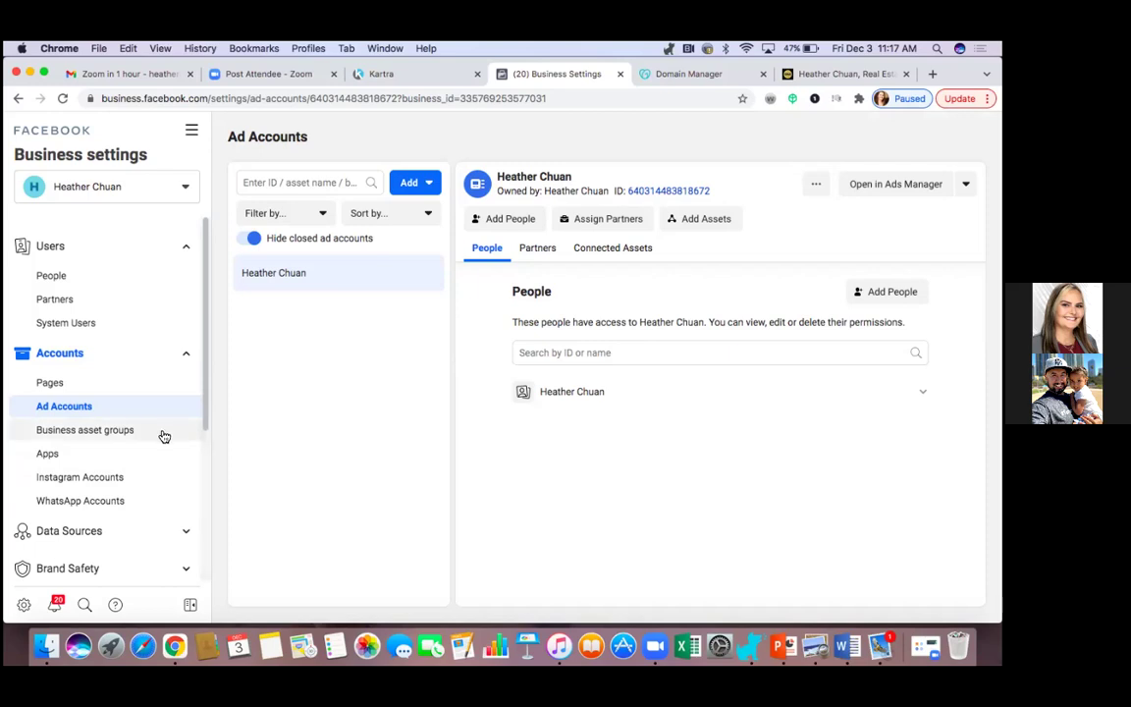
{"action": "left_click", "coordinate": [118, 478]}
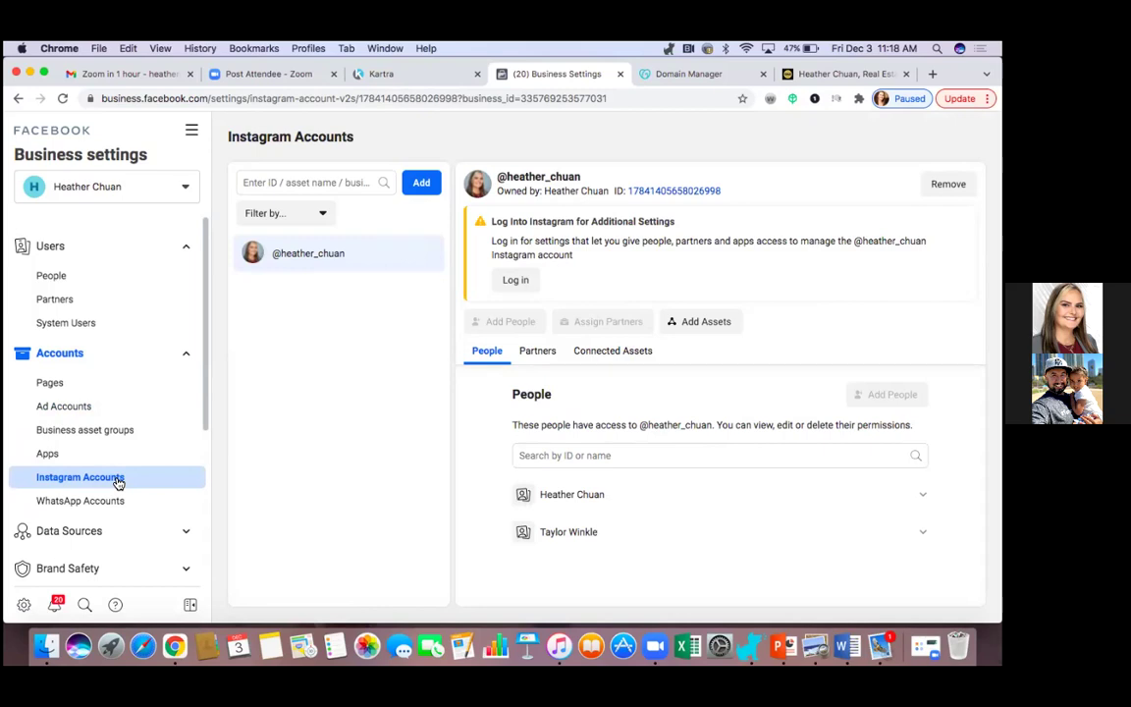
{"action": "scroll", "coordinate": [114, 480], "scroll_direction": "down", "scroll_amount": 2}
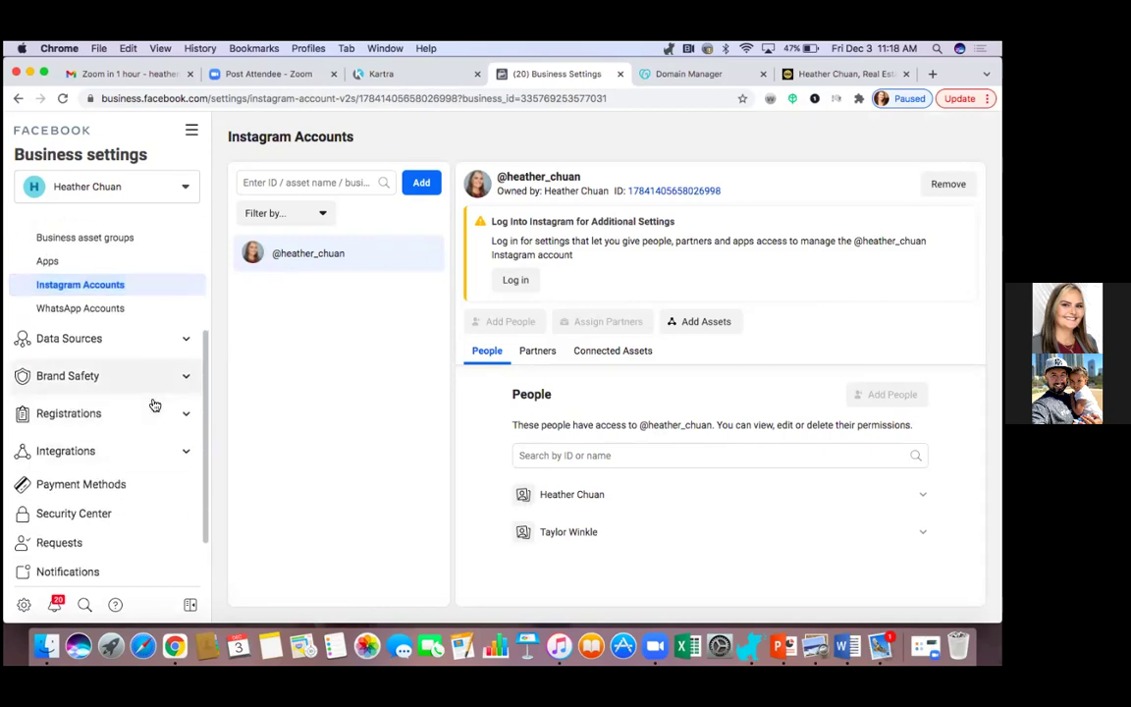
{"action": "left_click", "coordinate": [186, 344]}
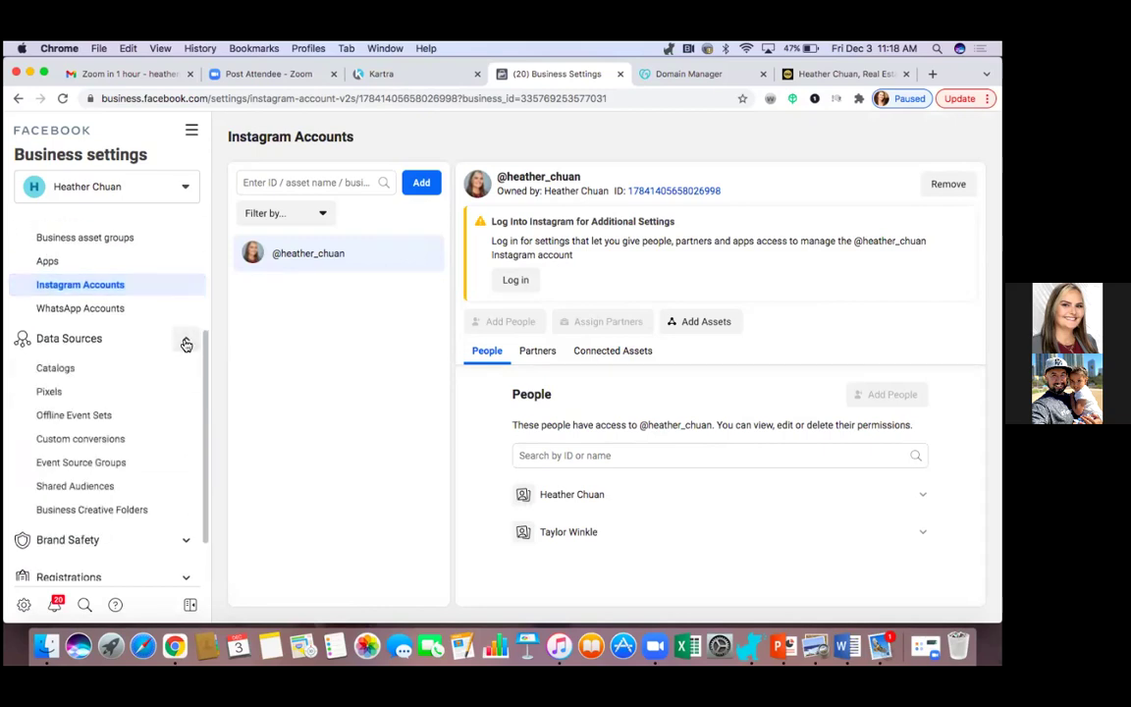
{"action": "left_click", "coordinate": [64, 398]}
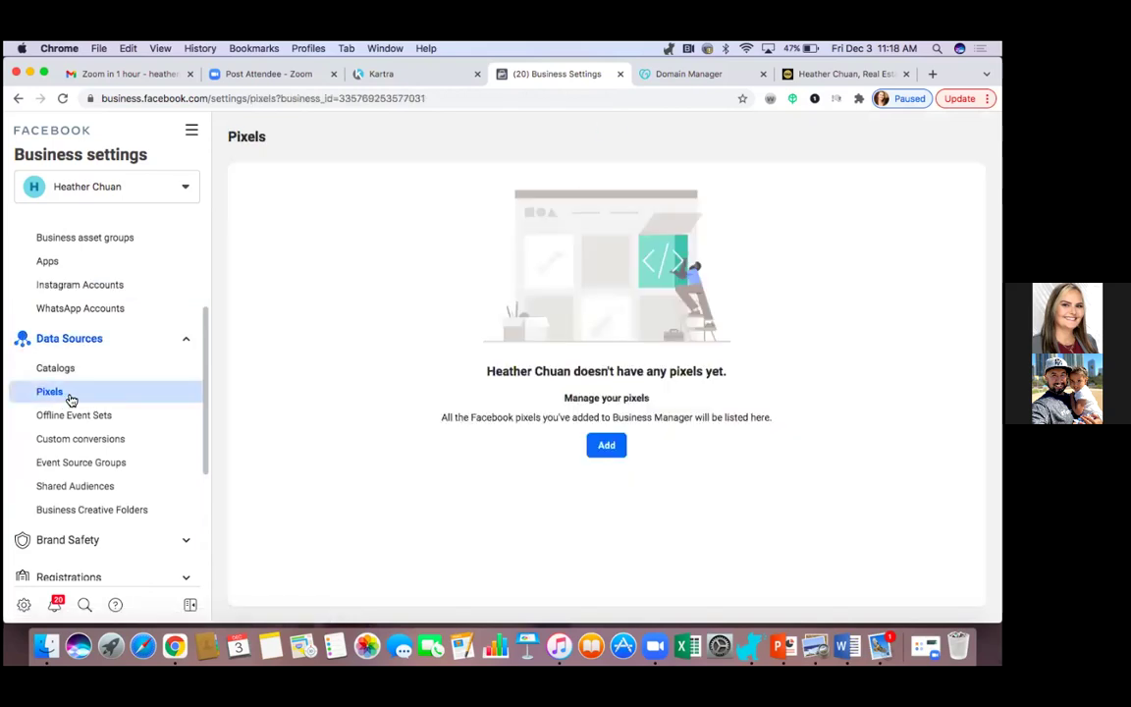
Add a new pixel, trimming its name to the business name.
{"action": "left_click", "coordinate": [605, 448]}
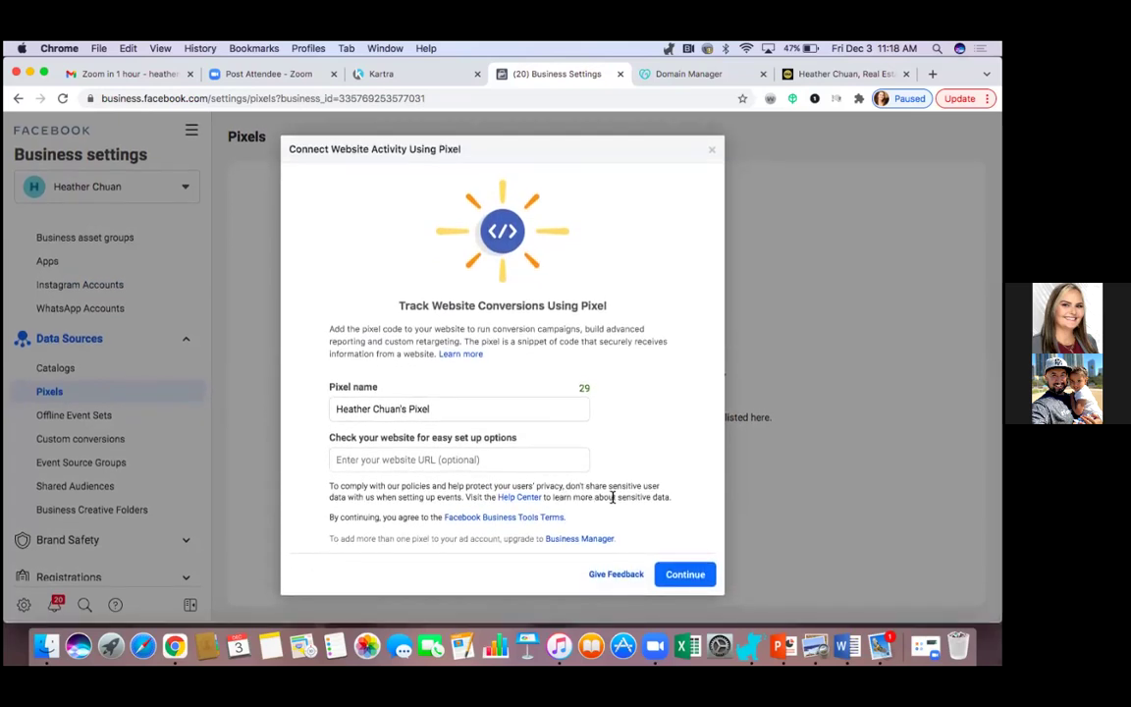
{"action": "left_click", "coordinate": [439, 411]}
{"action": "key", "text": "BackSpace"}
{"action": "key", "text": "BackSpace"}
{"action": "key", "text": "BackSpace"}
{"action": "key", "text": "BackSpace"}
{"action": "key", "text": "BackSpace"}
{"action": "key", "text": "BackSpace"}
{"action": "key", "text": "BackSpace"}
{"action": "key", "text": "BackSpace"}
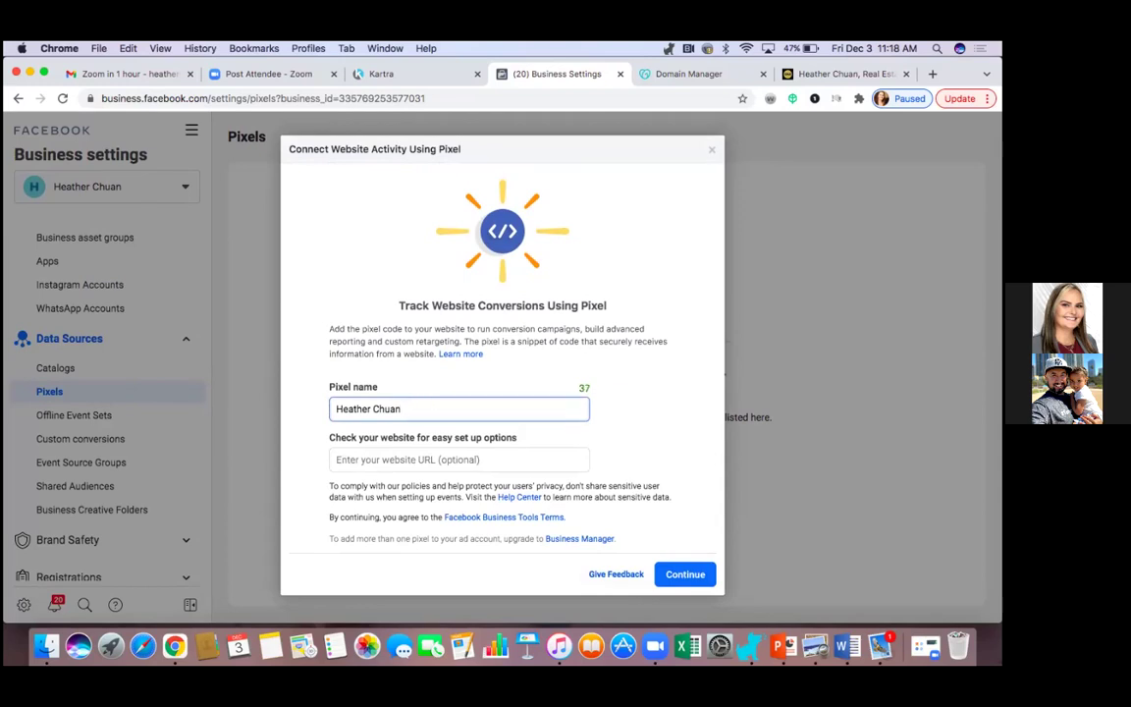
{"action": "left_click", "coordinate": [686, 575]}
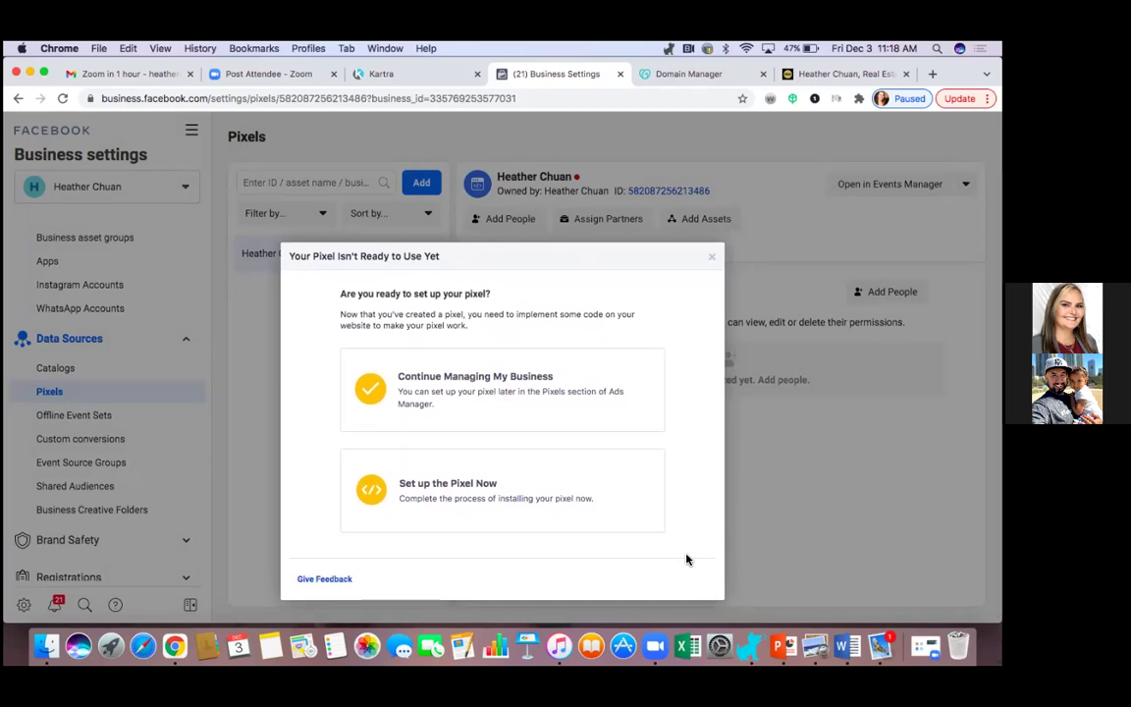
Choose manual setup, copy the pixel base code, and skip event setup.
{"action": "left_click", "coordinate": [482, 494]}
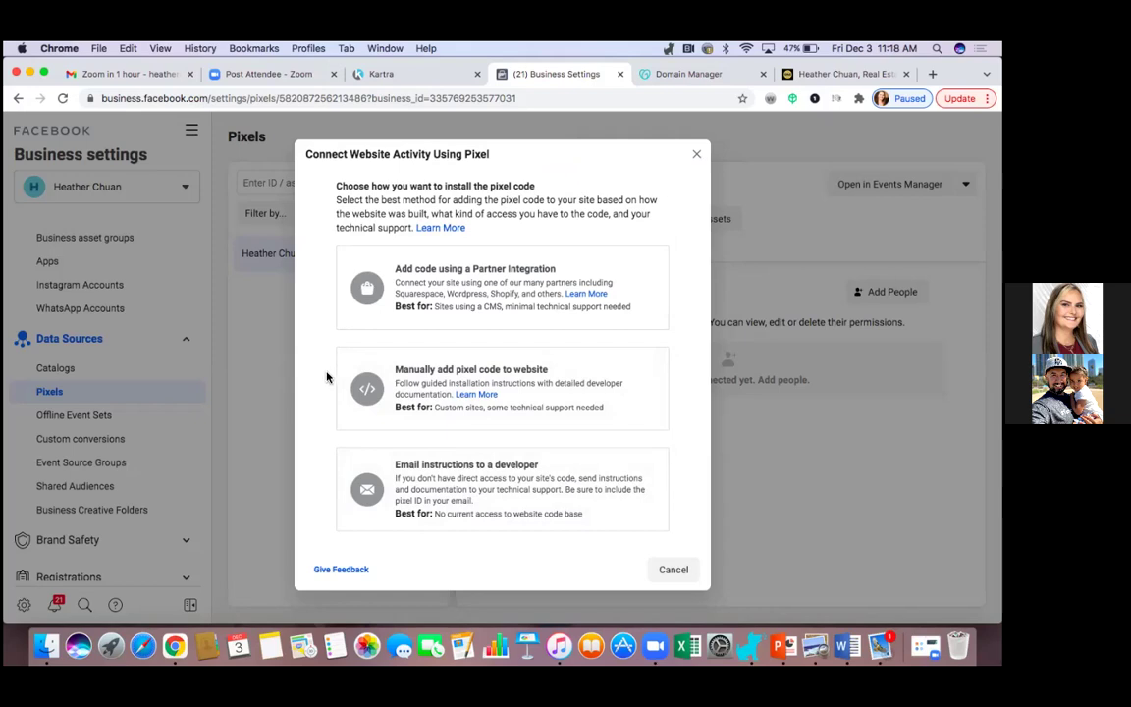
{"action": "left_click", "coordinate": [475, 377]}
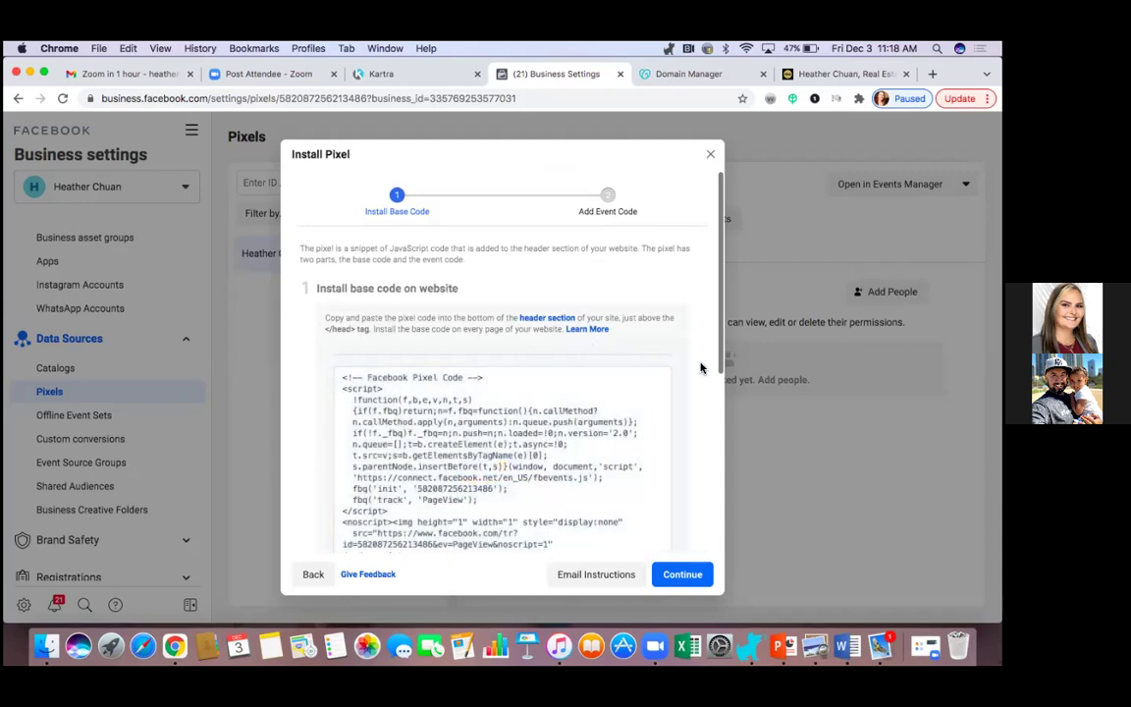
{"action": "scroll", "coordinate": [692, 384], "scroll_direction": "down", "scroll_amount": 2}
{"action": "left_click", "coordinate": [480, 386]}
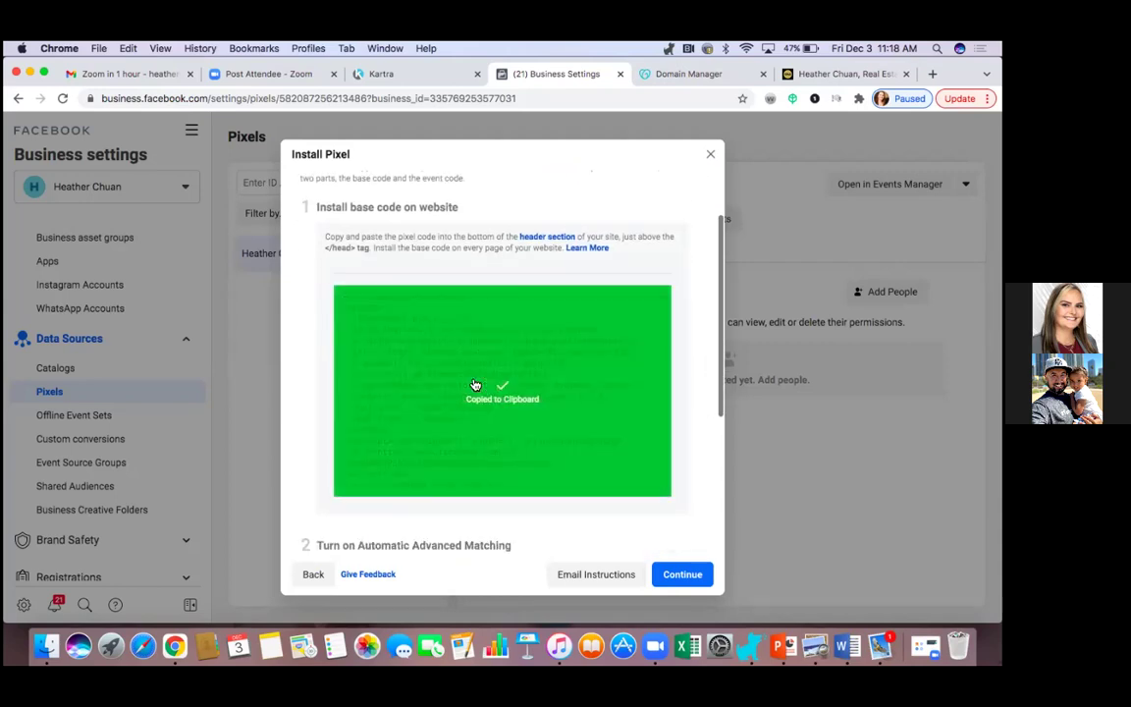
{"action": "left_click", "coordinate": [680, 574]}
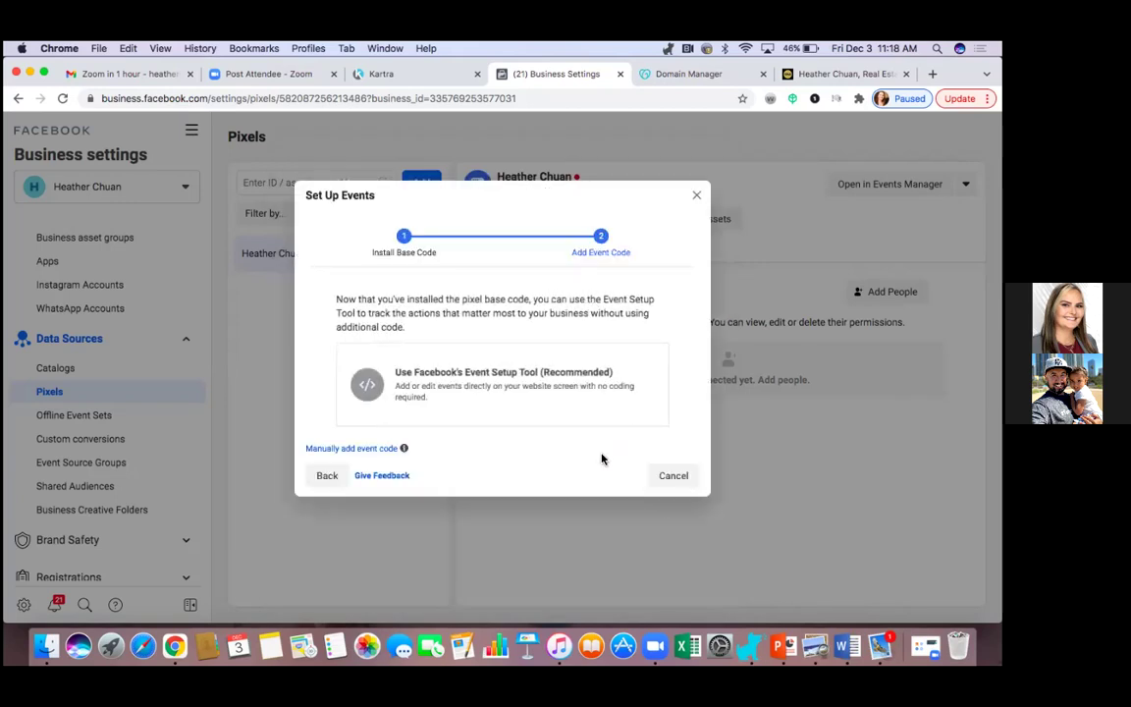
{"action": "left_click", "coordinate": [671, 475]}
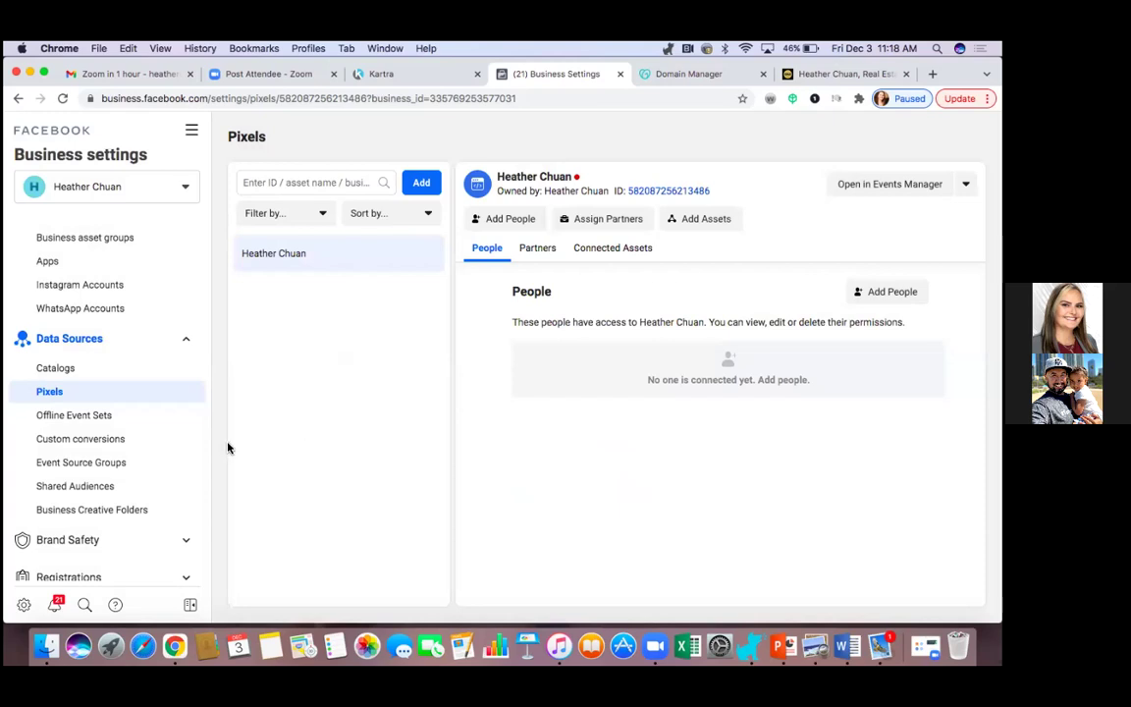
{"action": "left_click", "coordinate": [381, 78]}
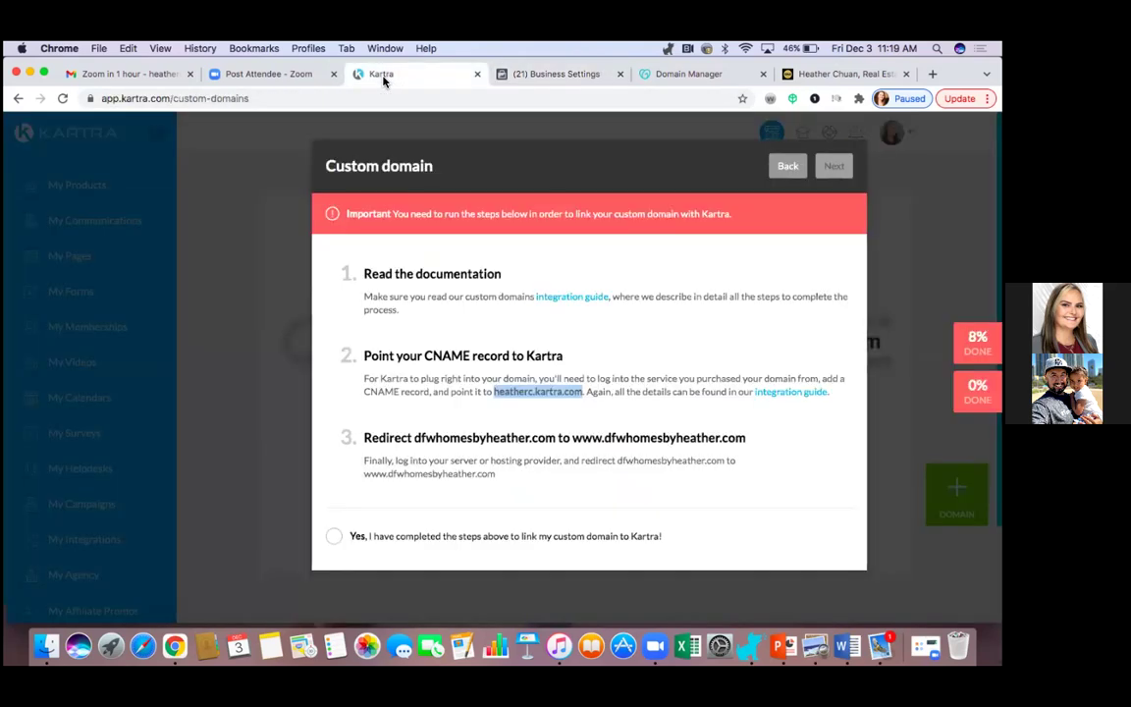
Cancel the custom domain setup and open the HC Seller Guide Opt-In page for editing from My Pages.
{"action": "left_click", "coordinate": [788, 167]}
{"action": "left_click", "coordinate": [785, 168]}
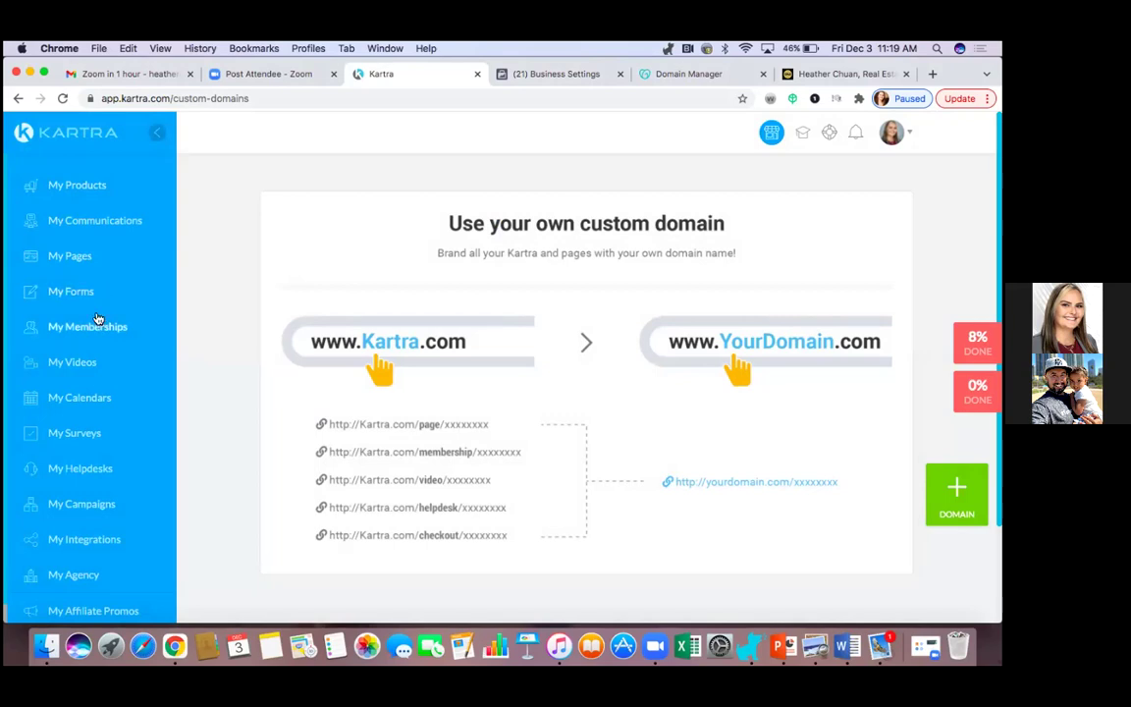
{"action": "left_click", "coordinate": [80, 259]}
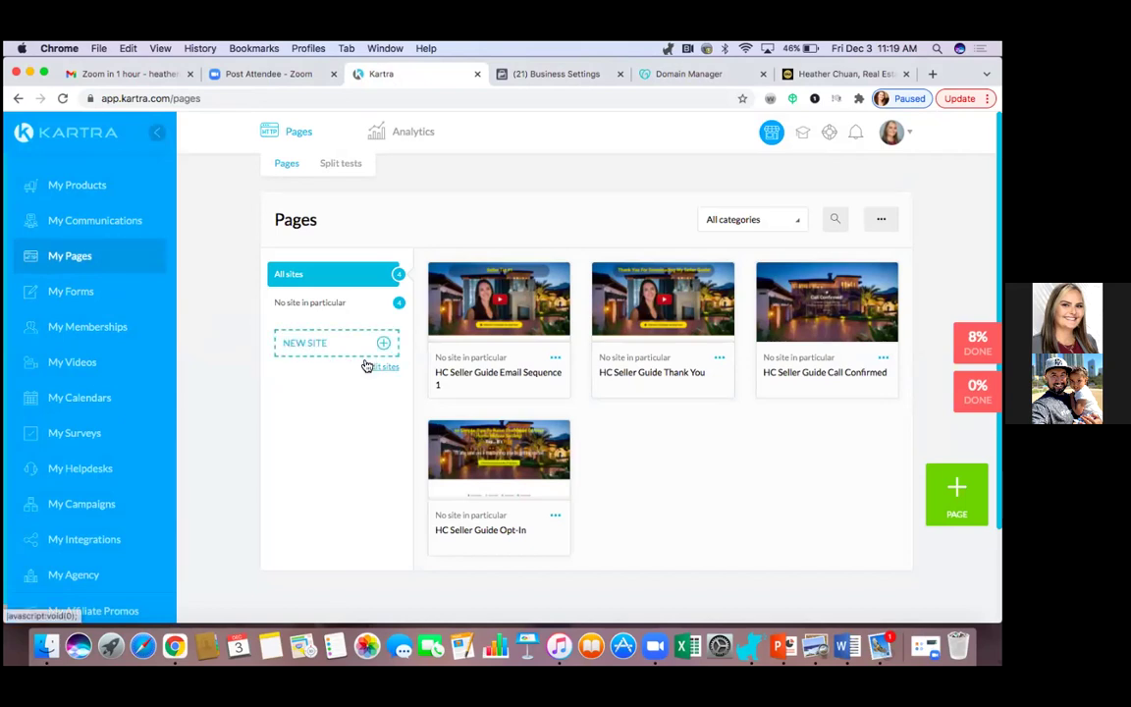
{"action": "left_click", "coordinate": [556, 519]}
{"action": "left_click", "coordinate": [611, 540]}
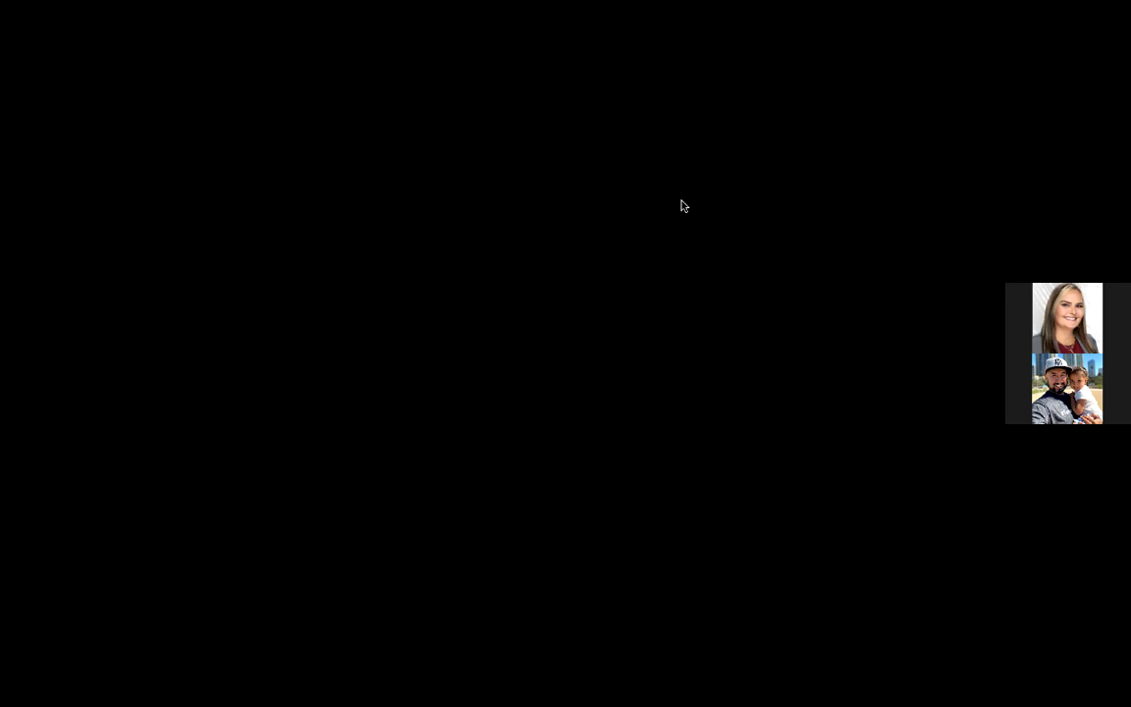
{"action": "left_click", "coordinate": [715, 167]}
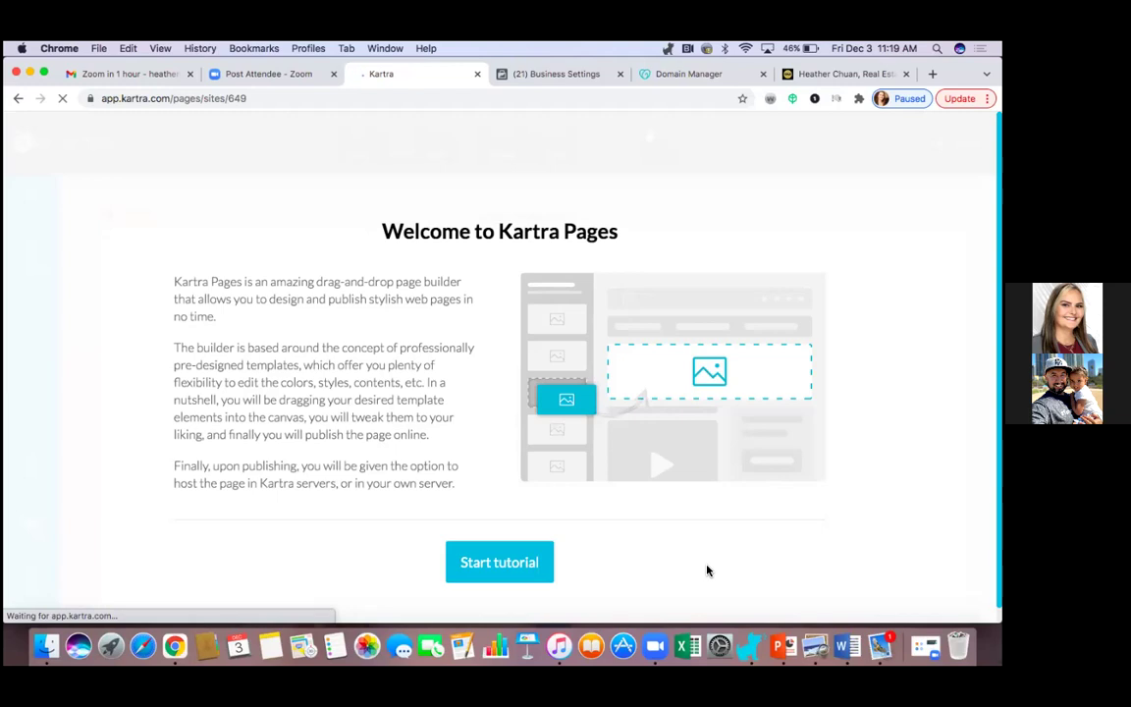
Dismiss the Welcome to Kartra Pages overlay to reveal the Opt-In page in the builder.
{"action": "left_click", "coordinate": [517, 569]}
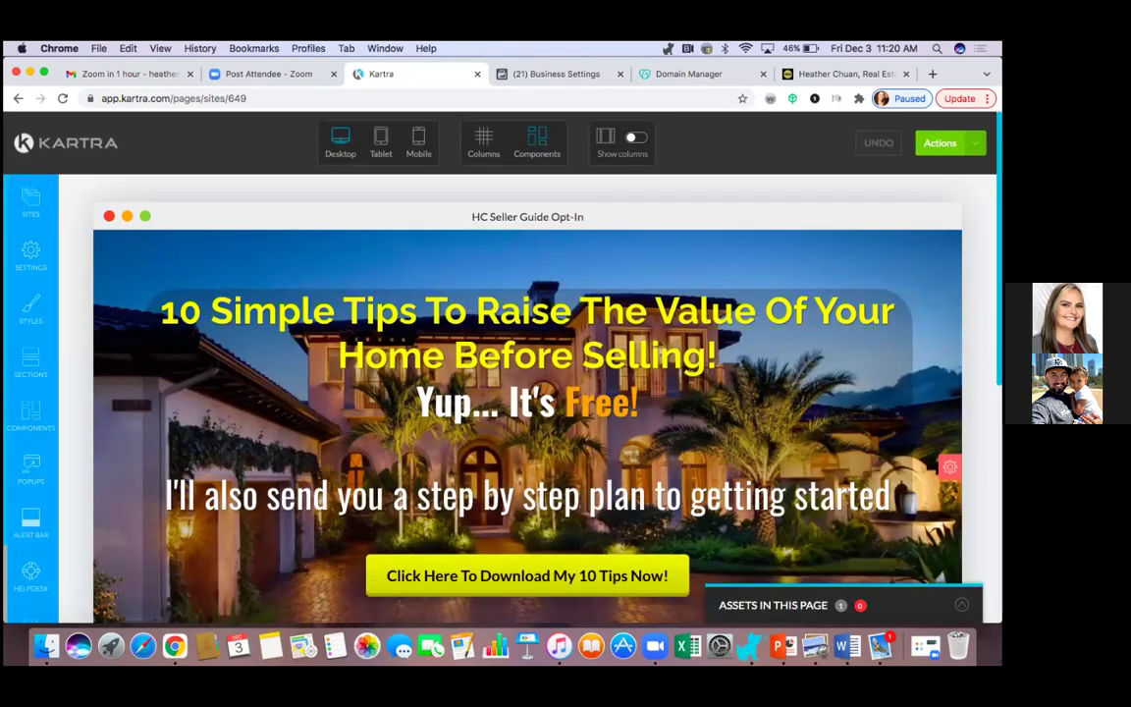
Review the page's SEO Parameters, titled 'Your Free Seller Guide', then return to Page Settings.
{"action": "mouse_move", "coordinate": [612, 356]}
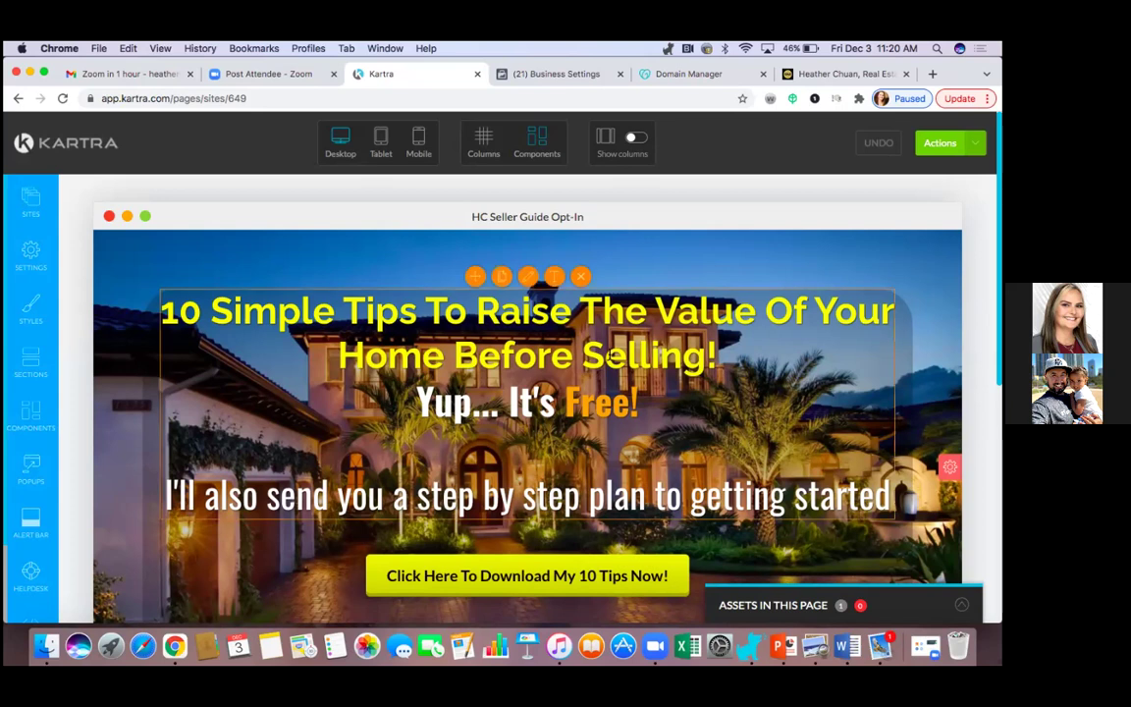
{"action": "left_click", "coordinate": [32, 256]}
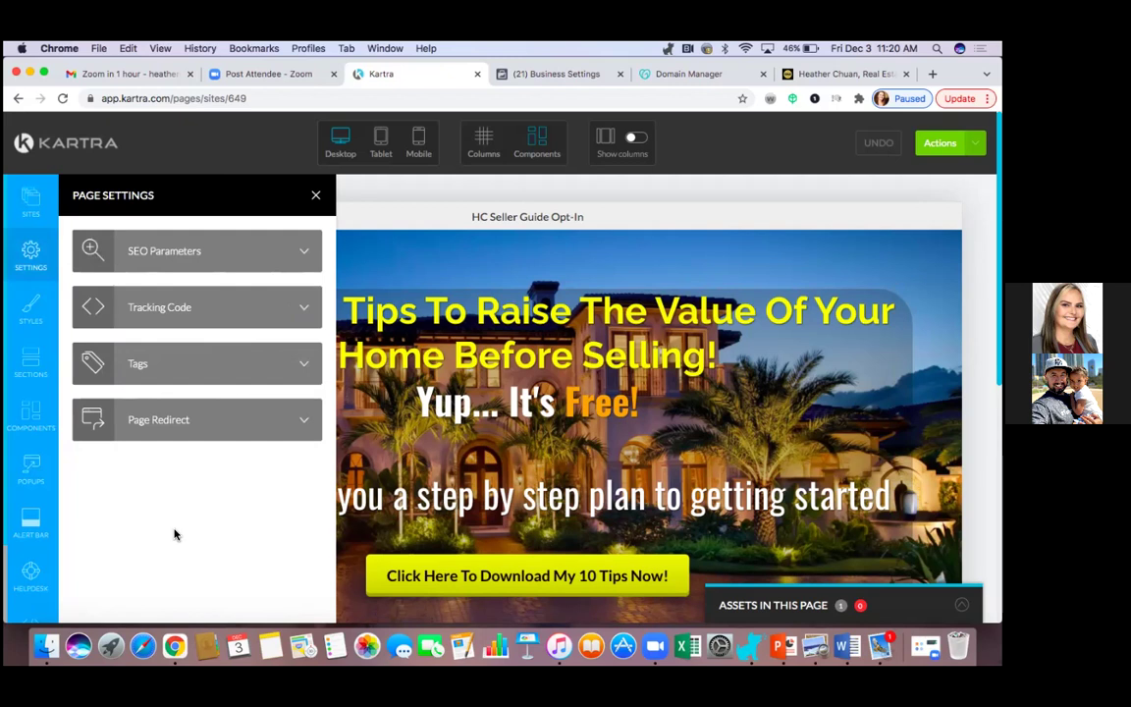
{"action": "left_click", "coordinate": [300, 252]}
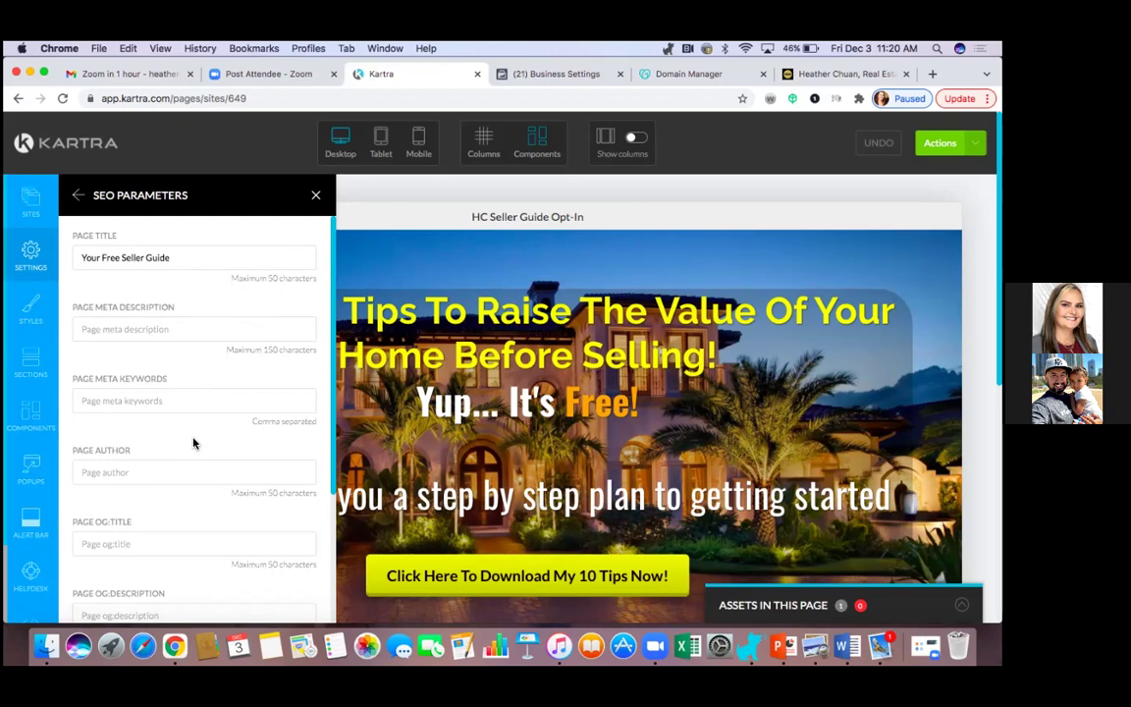
{"action": "left_click", "coordinate": [40, 250]}
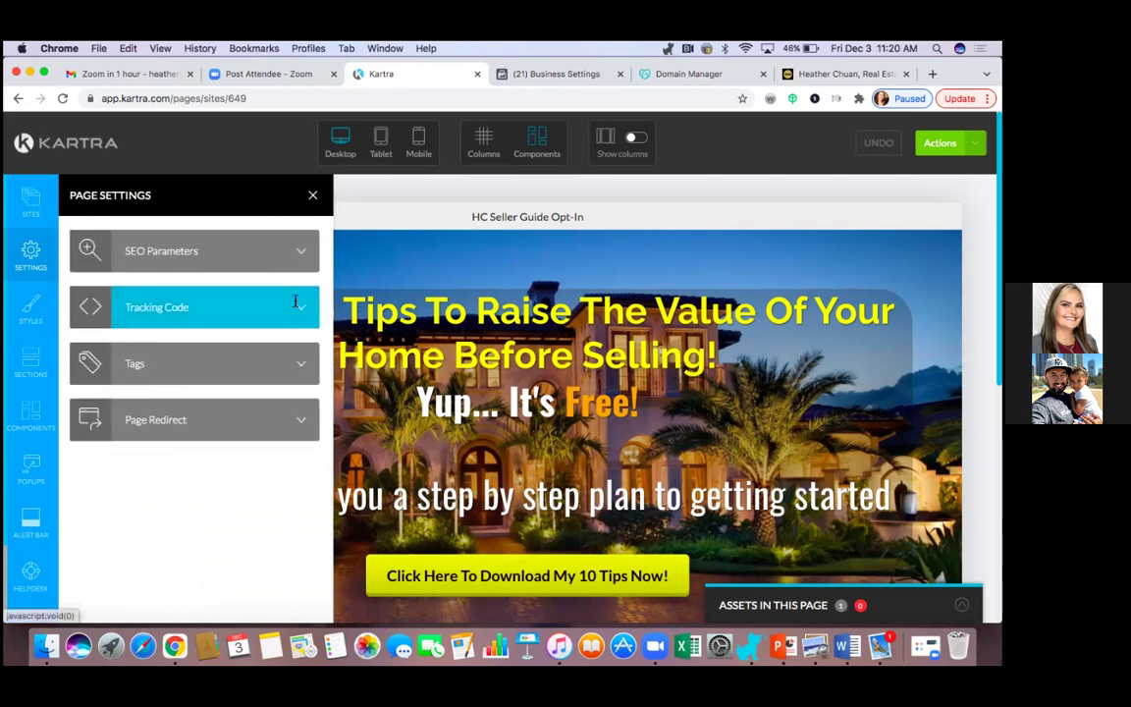
Paste the Facebook pixel base code into the Facebook Ads tracking code field and apply it.
{"action": "left_click", "coordinate": [294, 304]}
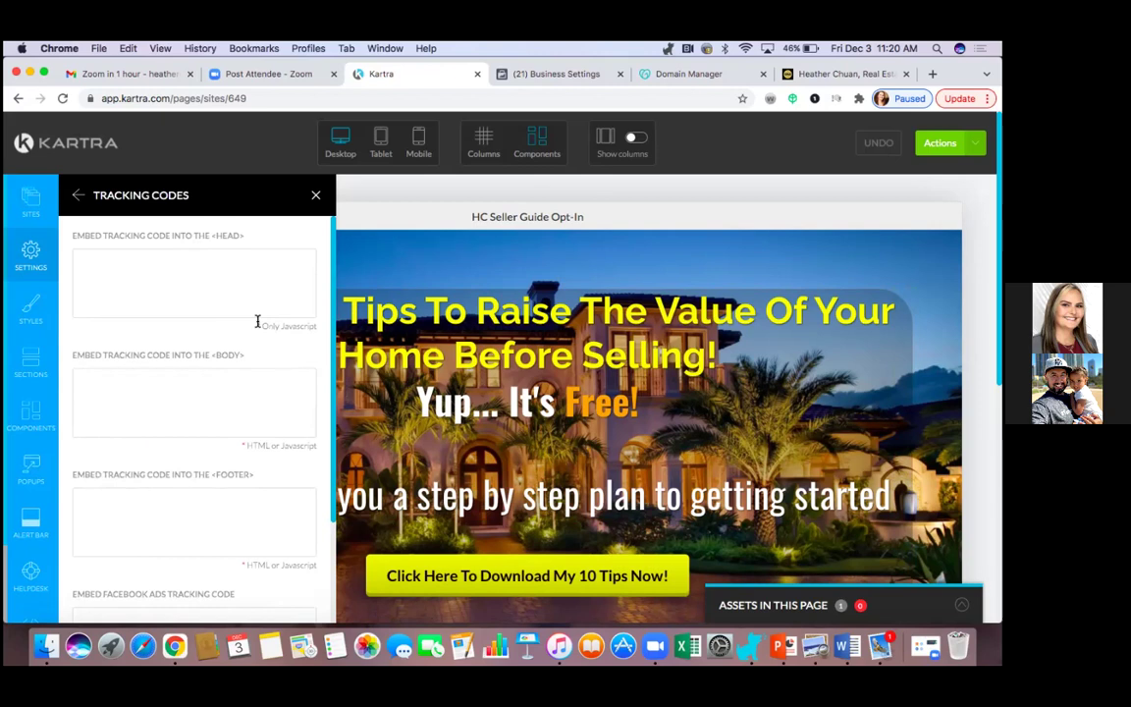
{"action": "scroll", "coordinate": [245, 338], "scroll_direction": "down", "scroll_amount": 3}
{"action": "scroll", "coordinate": [246, 337], "scroll_direction": "up", "scroll_amount": 2}
{"action": "scroll", "coordinate": [244, 334], "scroll_direction": "down", "scroll_amount": 1}
{"action": "left_click", "coordinate": [87, 503]}
{"action": "right_click", "coordinate": [88, 495]}
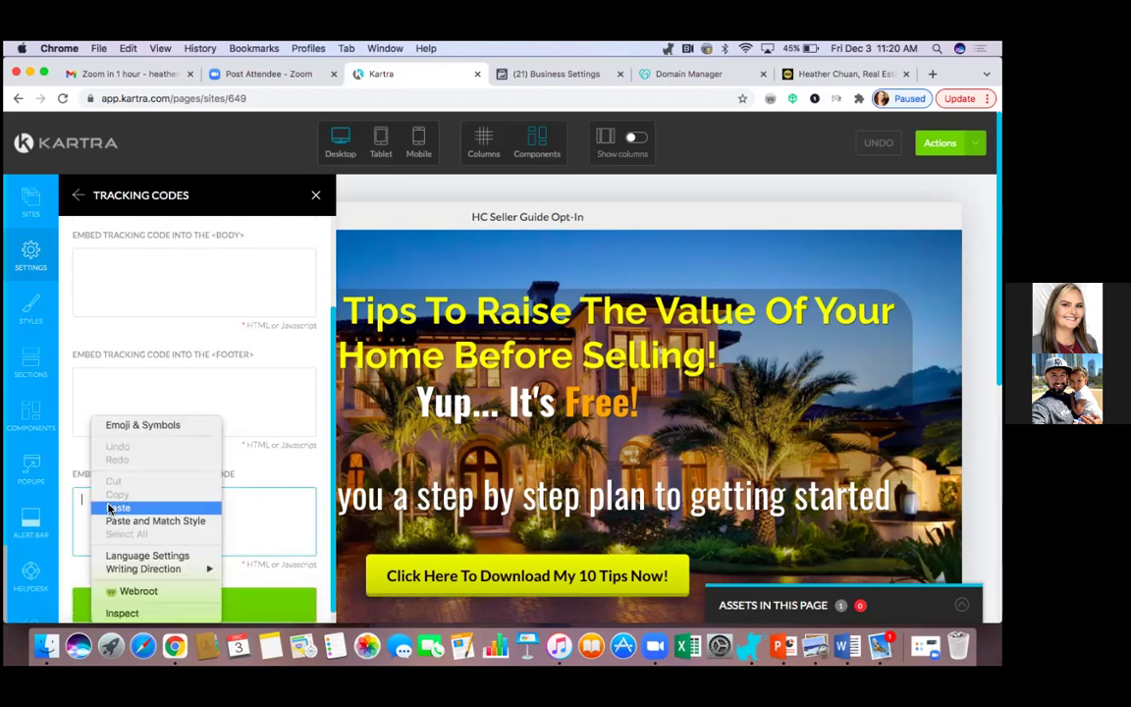
{"action": "left_click", "coordinate": [115, 508]}
{"action": "left_click", "coordinate": [214, 611]}
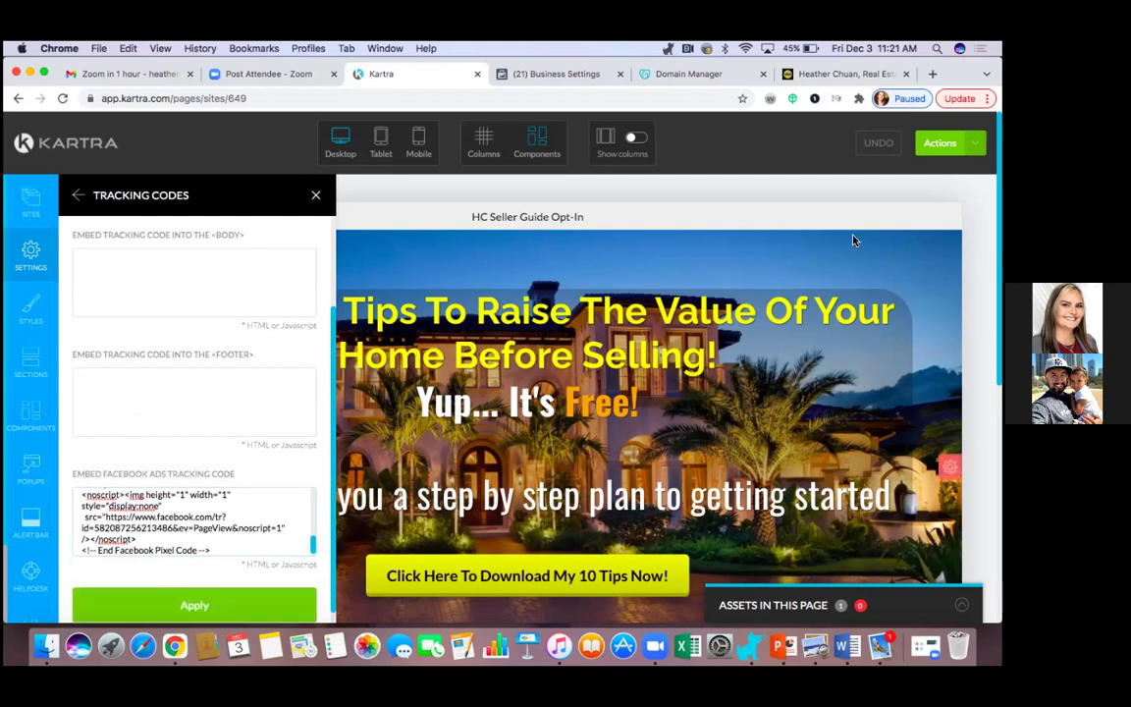
{"action": "left_click", "coordinate": [940, 142]}
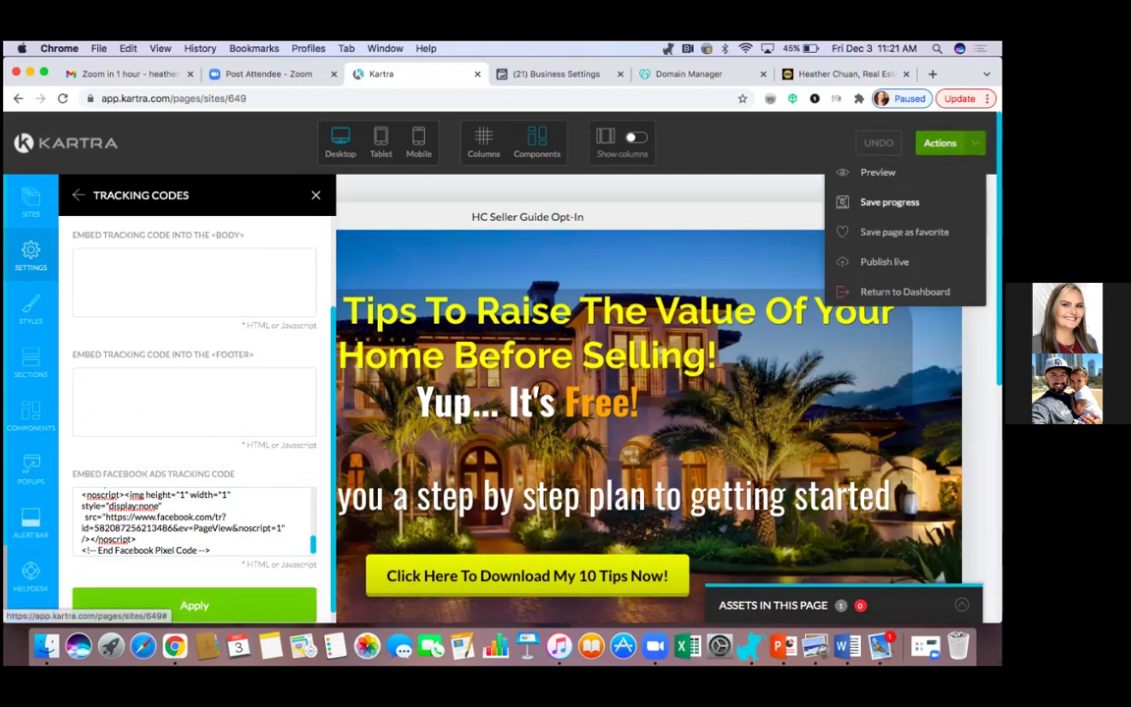
Save the Opt-In page's progress, then publish it live and close the Publish page dialog.
{"action": "left_click", "coordinate": [890, 201]}
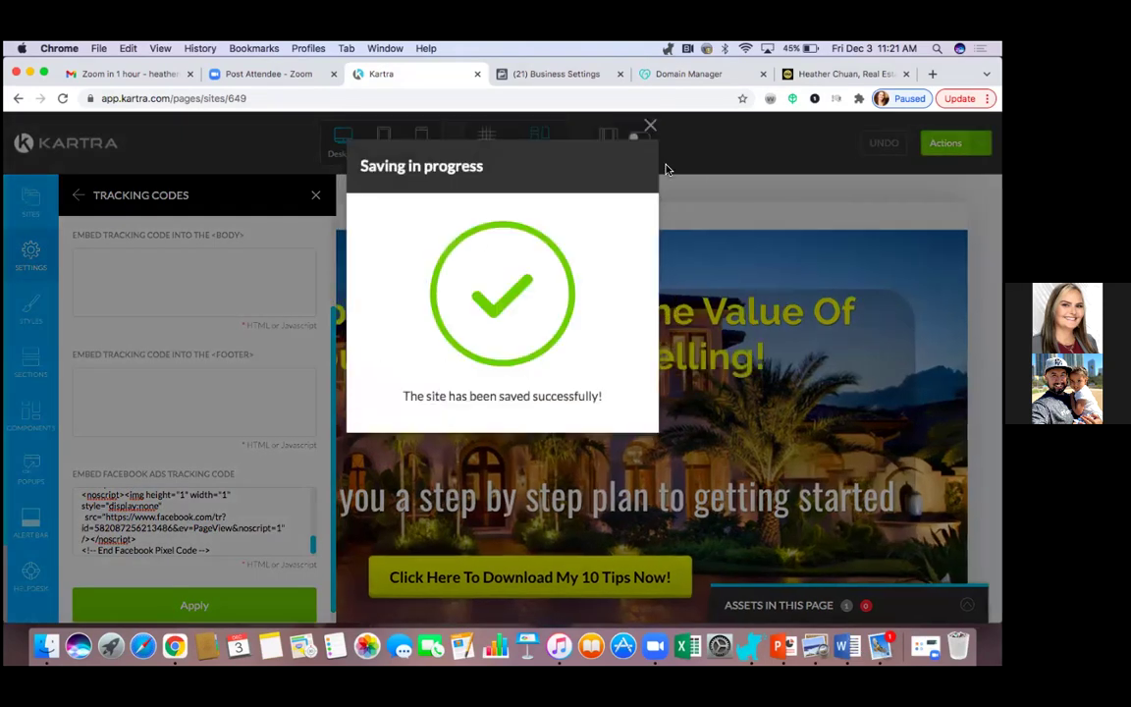
{"action": "left_click", "coordinate": [650, 125]}
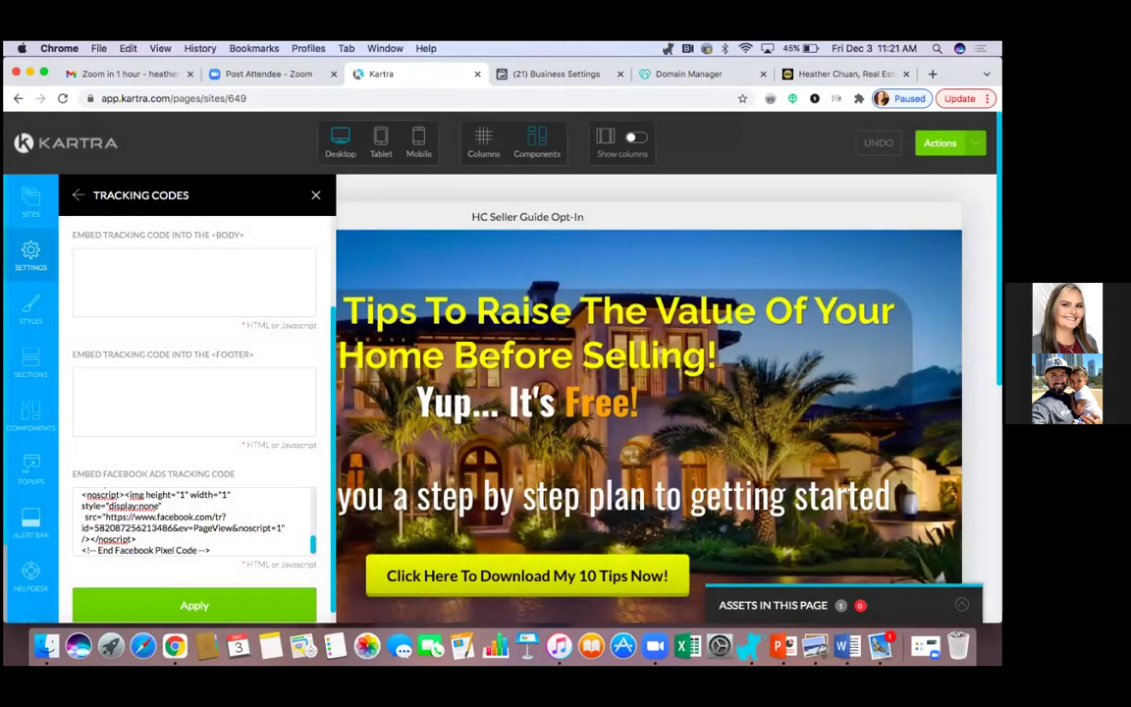
{"action": "left_click", "coordinate": [940, 142]}
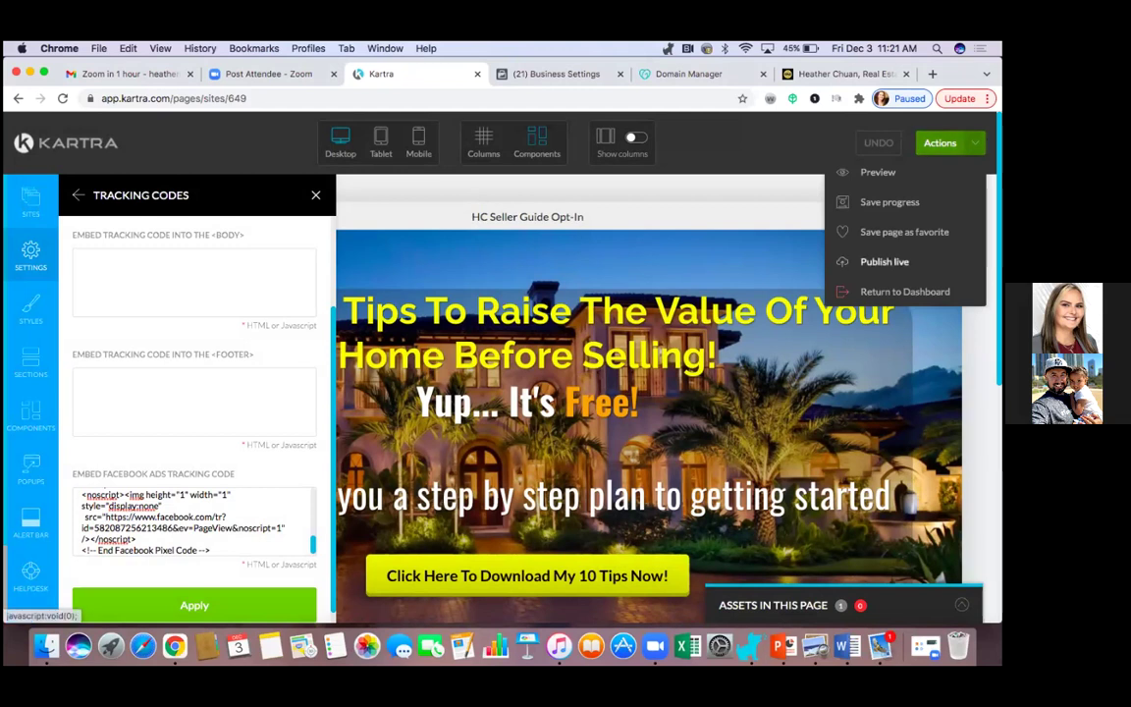
{"action": "left_click", "coordinate": [885, 261]}
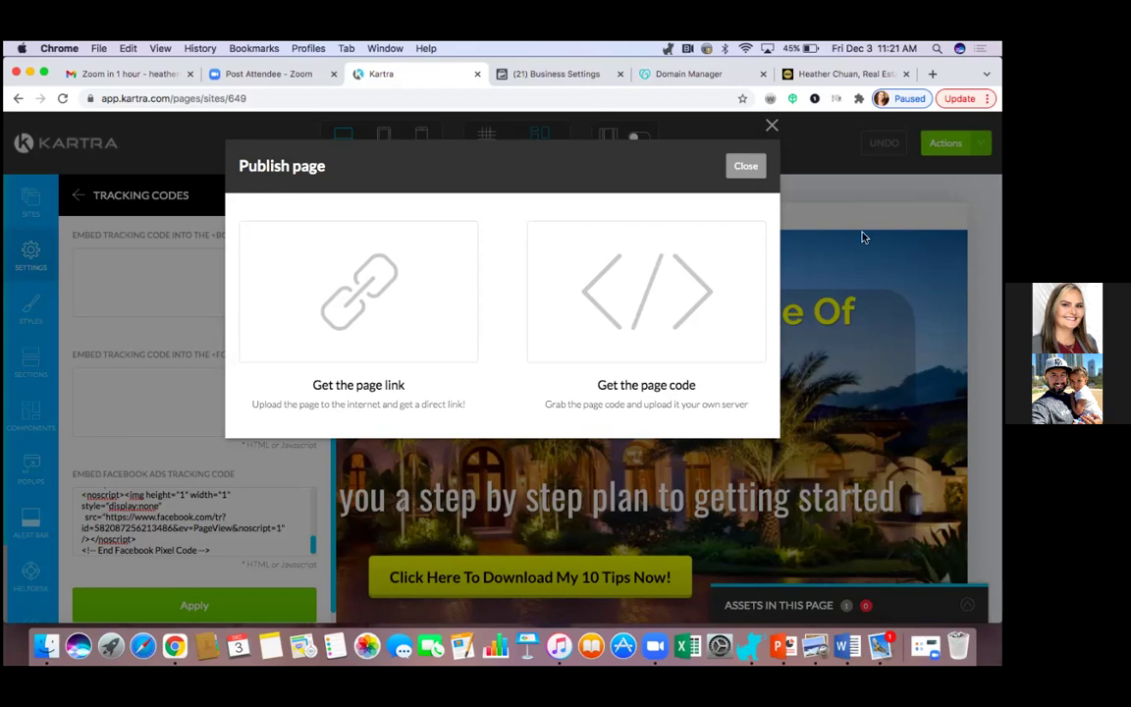
{"action": "left_click", "coordinate": [756, 171]}
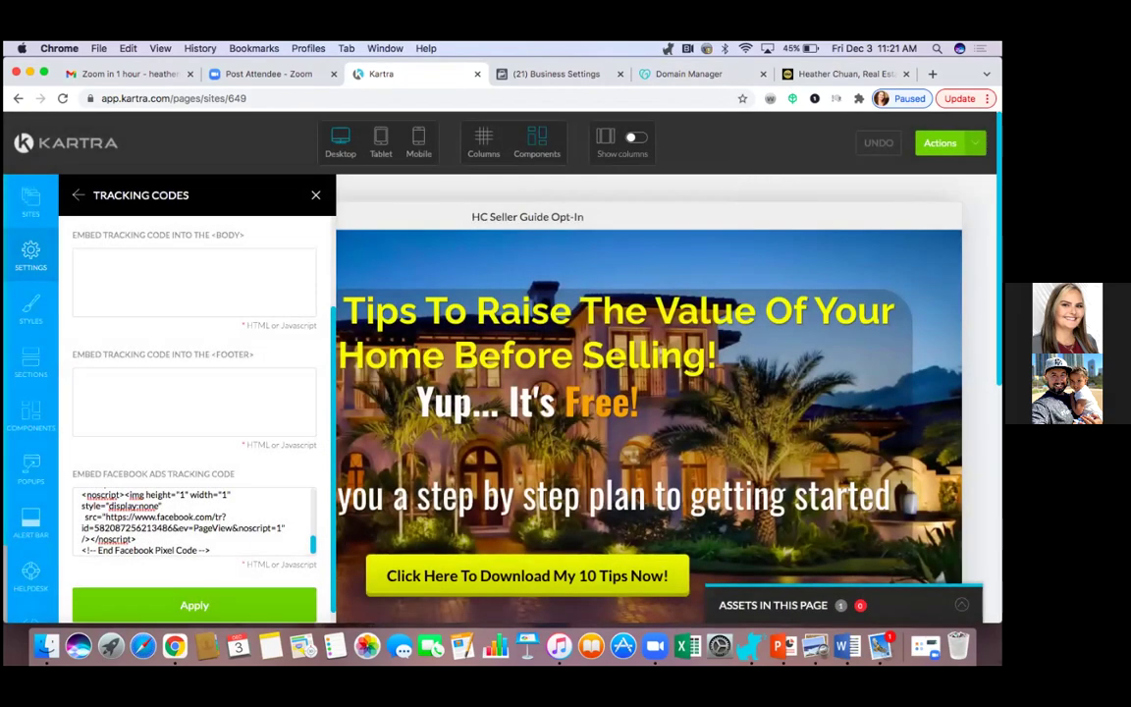
{"action": "left_click", "coordinate": [942, 142]}
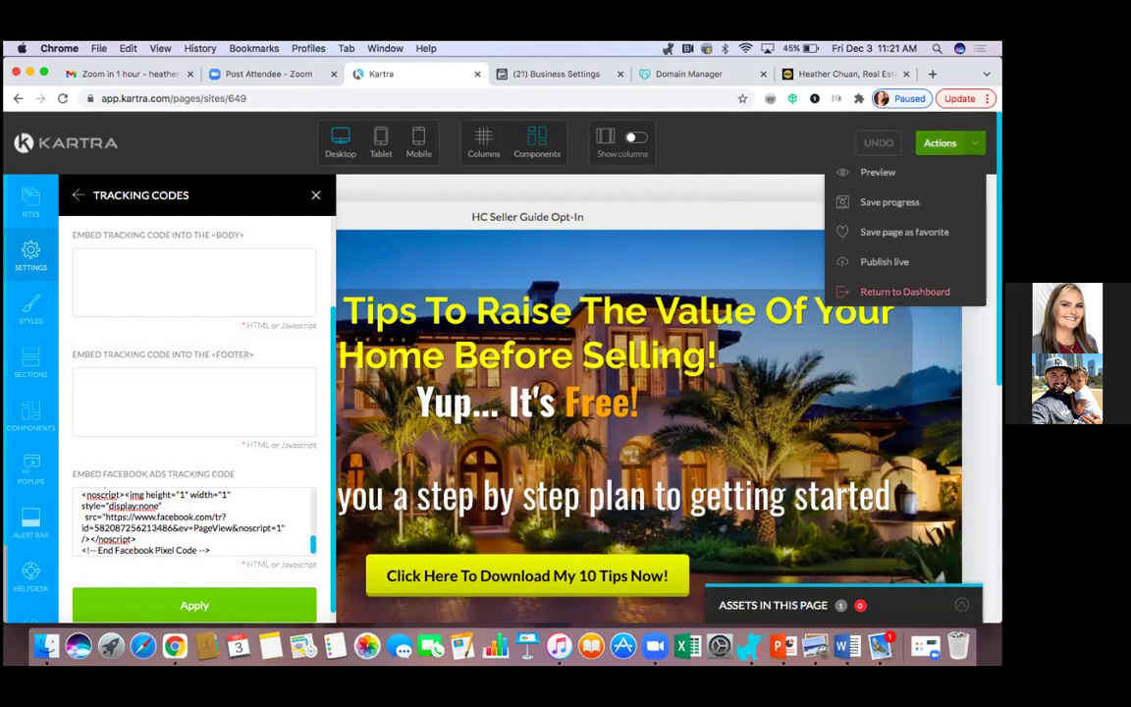
Exit the editor back to the dashboard and open the Call Confirmed page's options.
{"action": "left_click", "coordinate": [904, 291]}
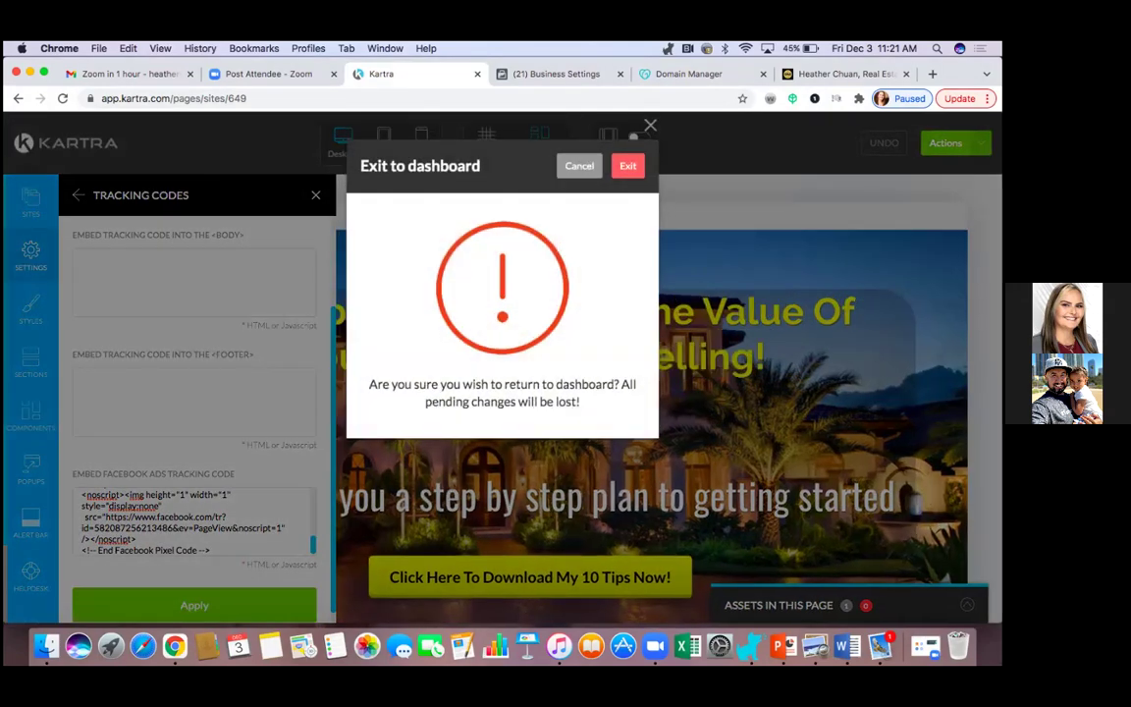
{"action": "left_click", "coordinate": [628, 169]}
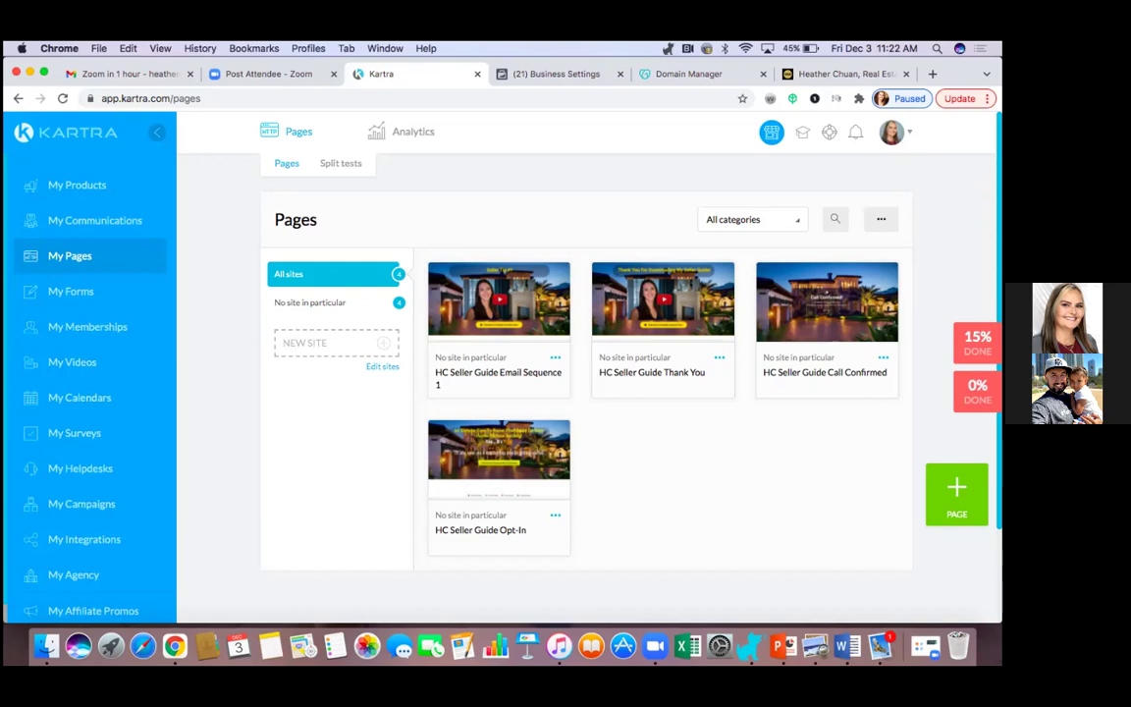
{"action": "left_click", "coordinate": [882, 358]}
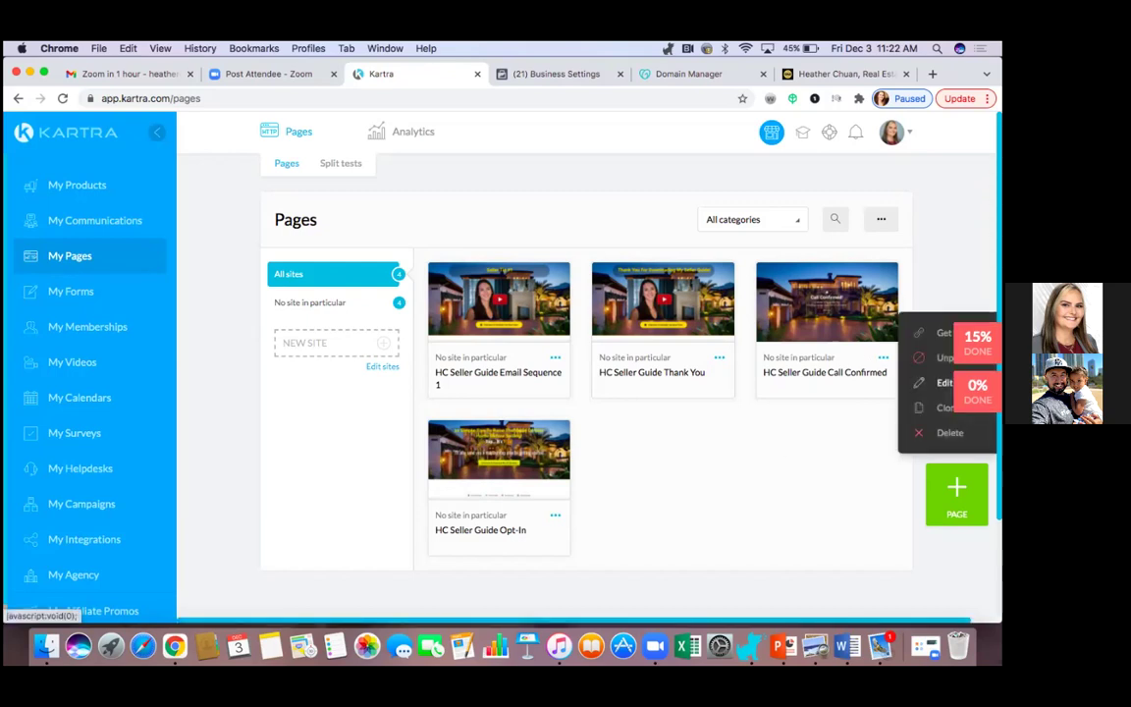
Open the HC Seller Guide Thank You page in the editor and scroll through its preview.
{"action": "left_click", "coordinate": [943, 382]}
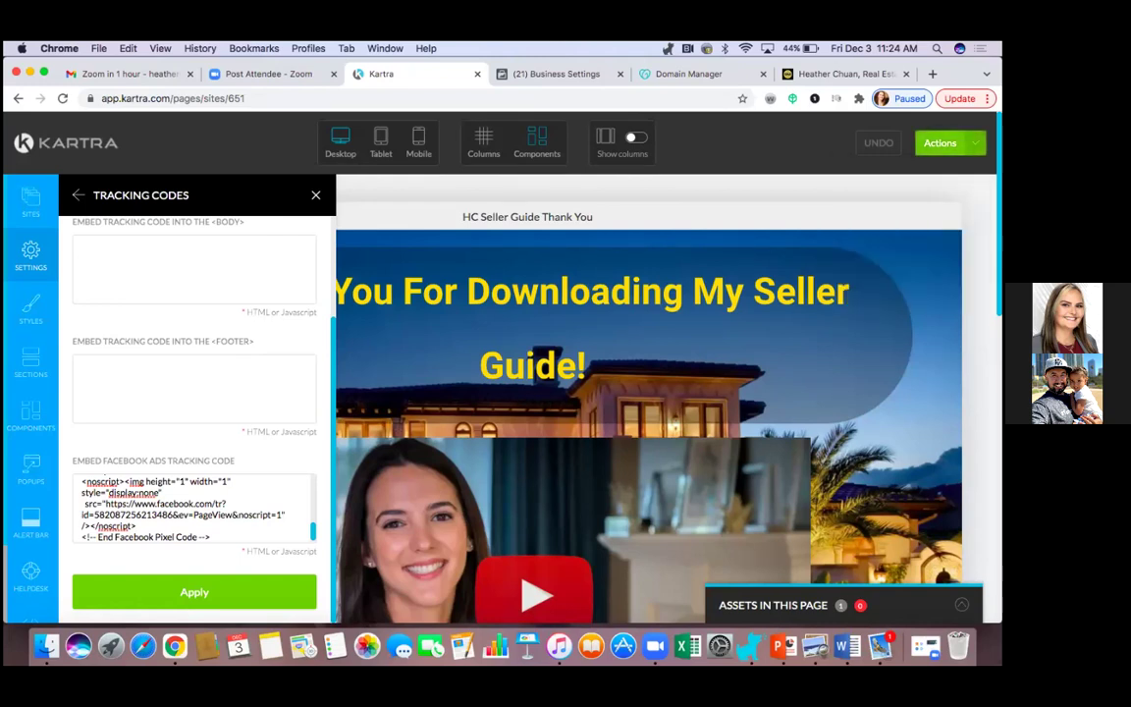
{"action": "scroll", "coordinate": [648, 393], "scroll_direction": "down", "scroll_amount": 5}
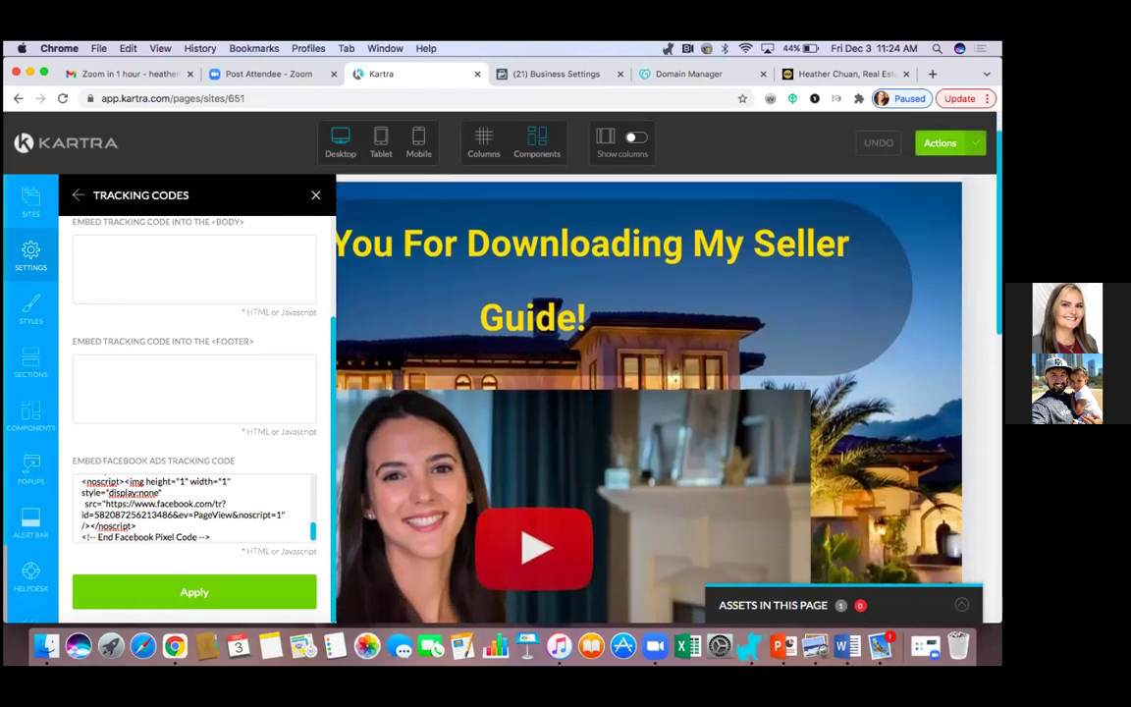
{"action": "scroll", "coordinate": [648, 393], "scroll_direction": "down", "scroll_amount": 10}
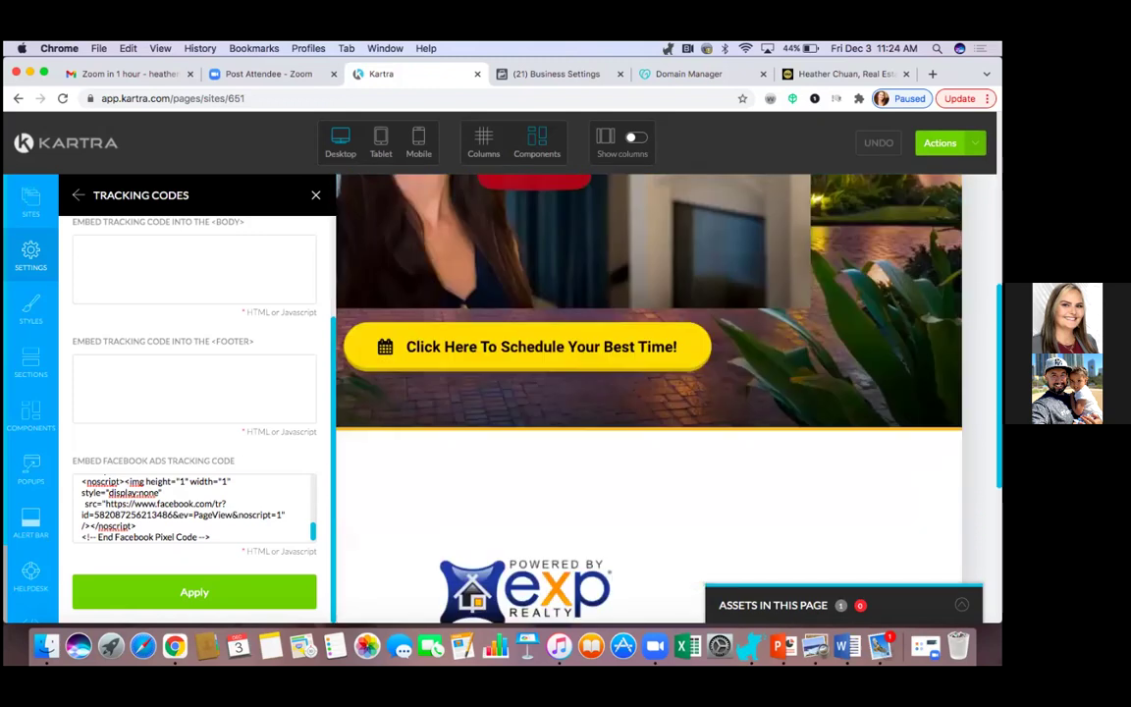
{"action": "scroll", "coordinate": [648, 393], "scroll_direction": "up", "scroll_amount": 15}
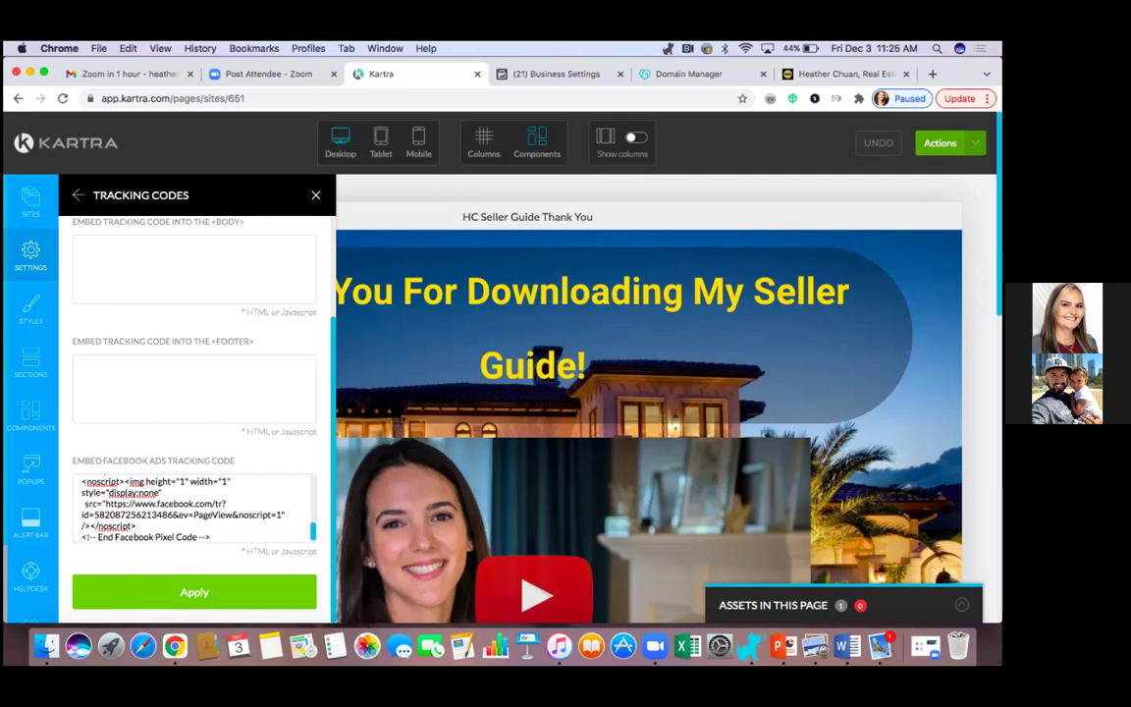
Close the Tracking Codes panel and scroll through the Thank You page preview.
{"action": "left_click", "coordinate": [315, 194]}
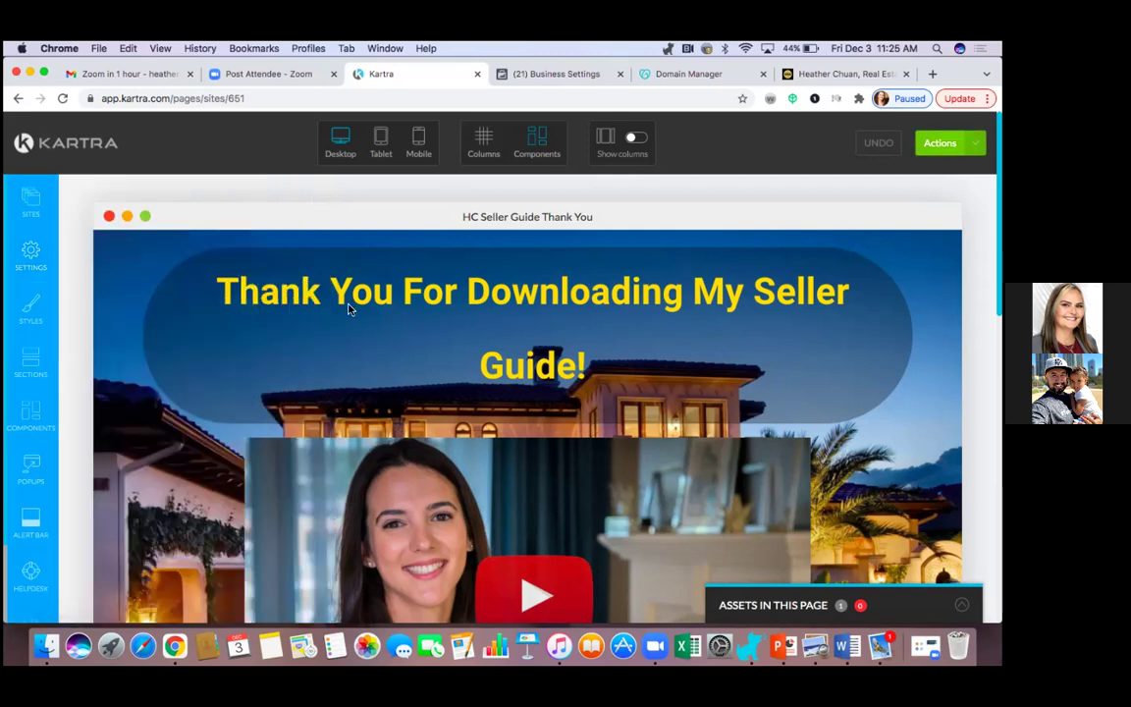
{"action": "scroll", "coordinate": [349, 308], "scroll_direction": "down", "scroll_amount": 5}
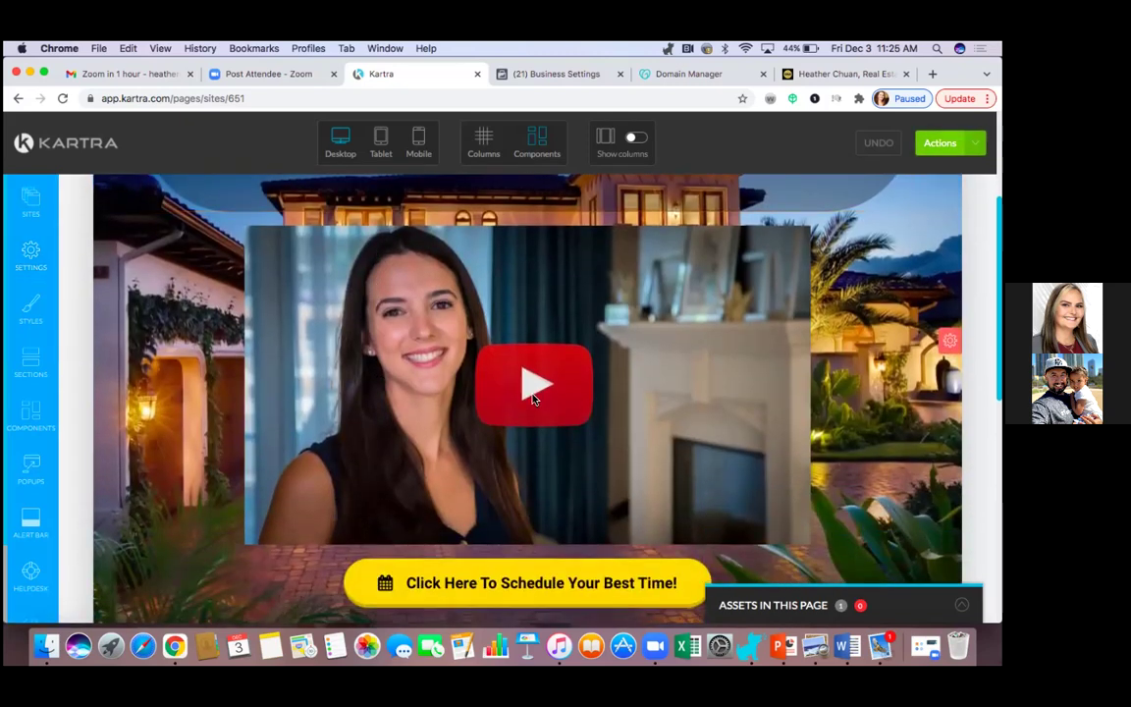
{"action": "scroll", "coordinate": [305, 503], "scroll_direction": "down", "scroll_amount": 6}
{"action": "scroll", "coordinate": [304, 502], "scroll_direction": "up", "scroll_amount": 8}
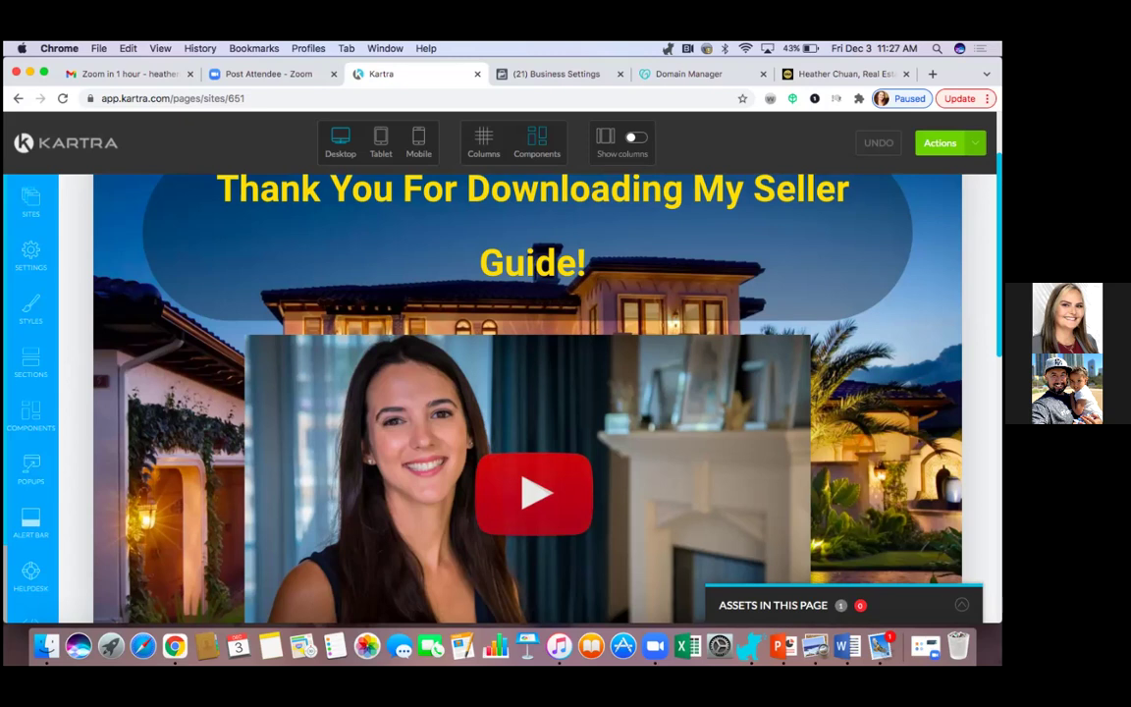
{"action": "scroll", "coordinate": [527, 393], "scroll_direction": "down", "scroll_amount": 3}
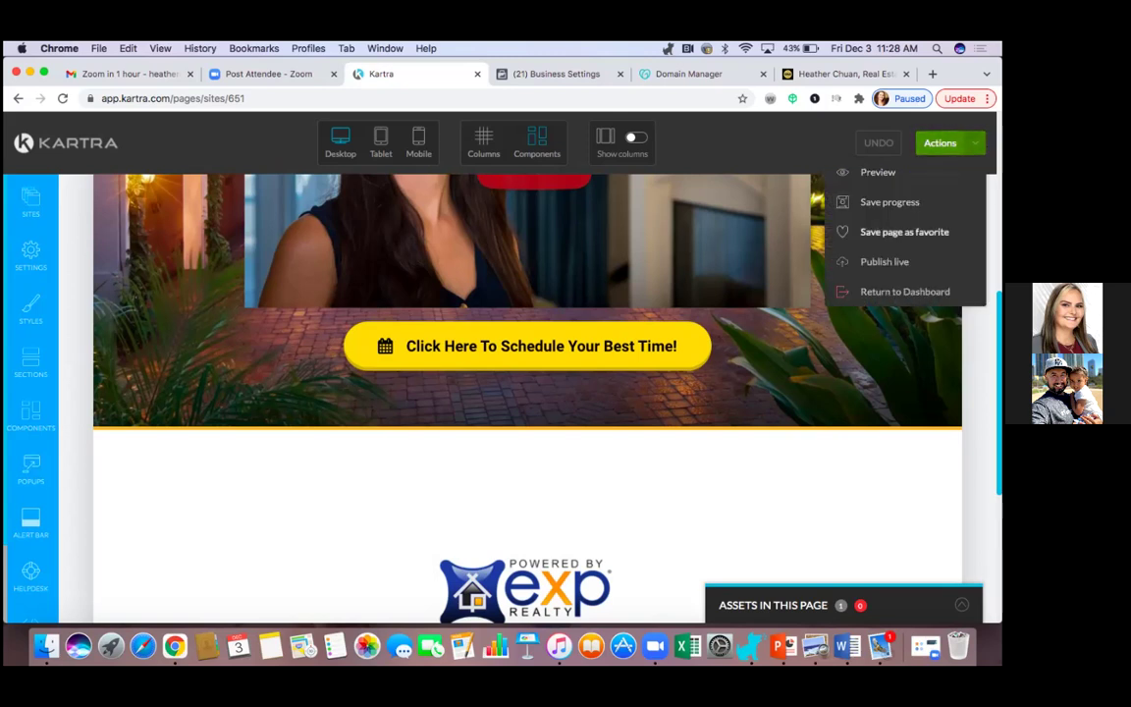
Save the Thank You page's progress and publish it live, dismissing both confirmation dialogs.
{"action": "left_click", "coordinate": [889, 201]}
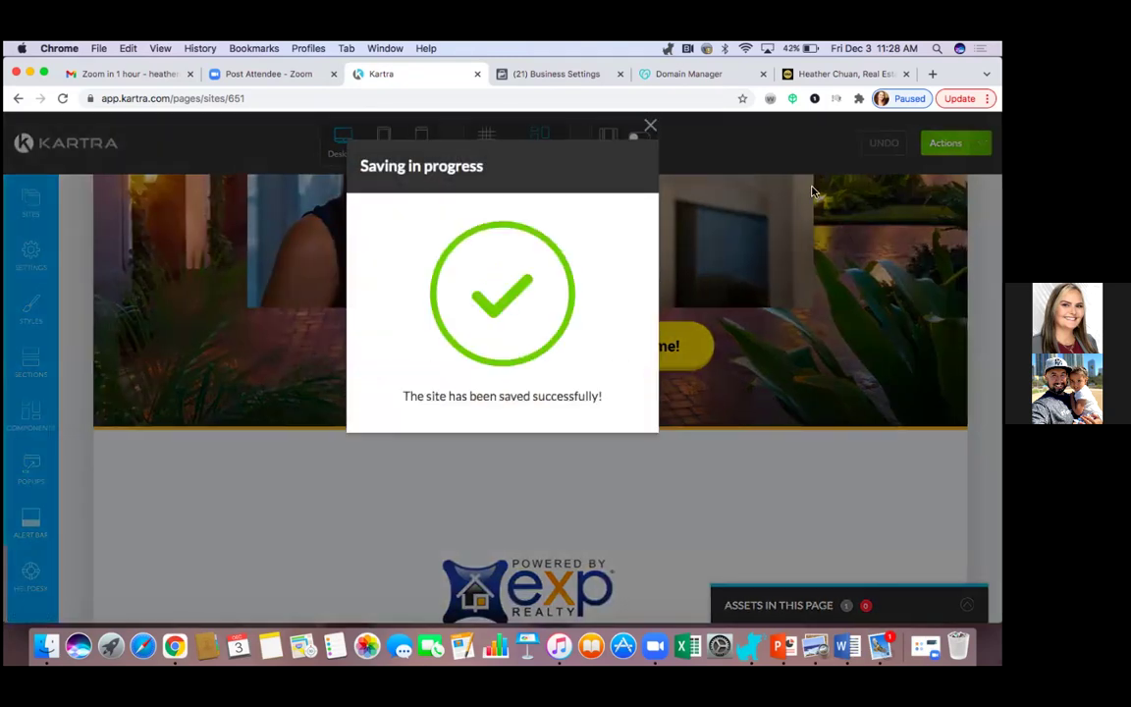
{"action": "left_click", "coordinate": [650, 125]}
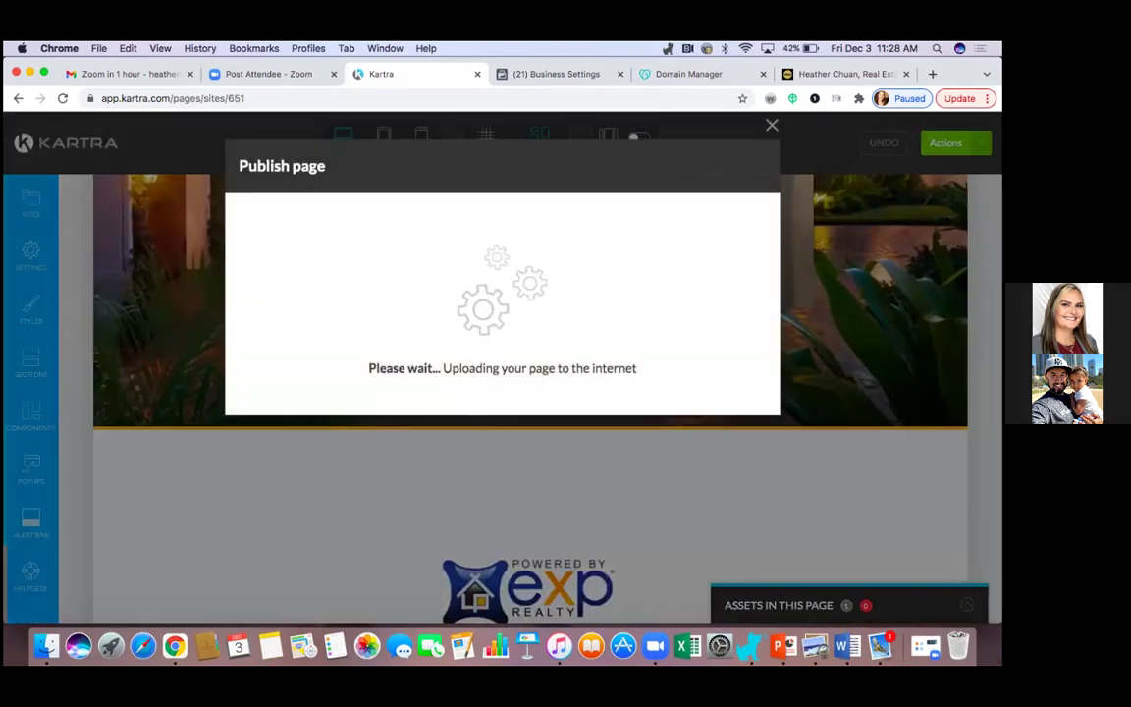
{"action": "left_click", "coordinate": [771, 125]}
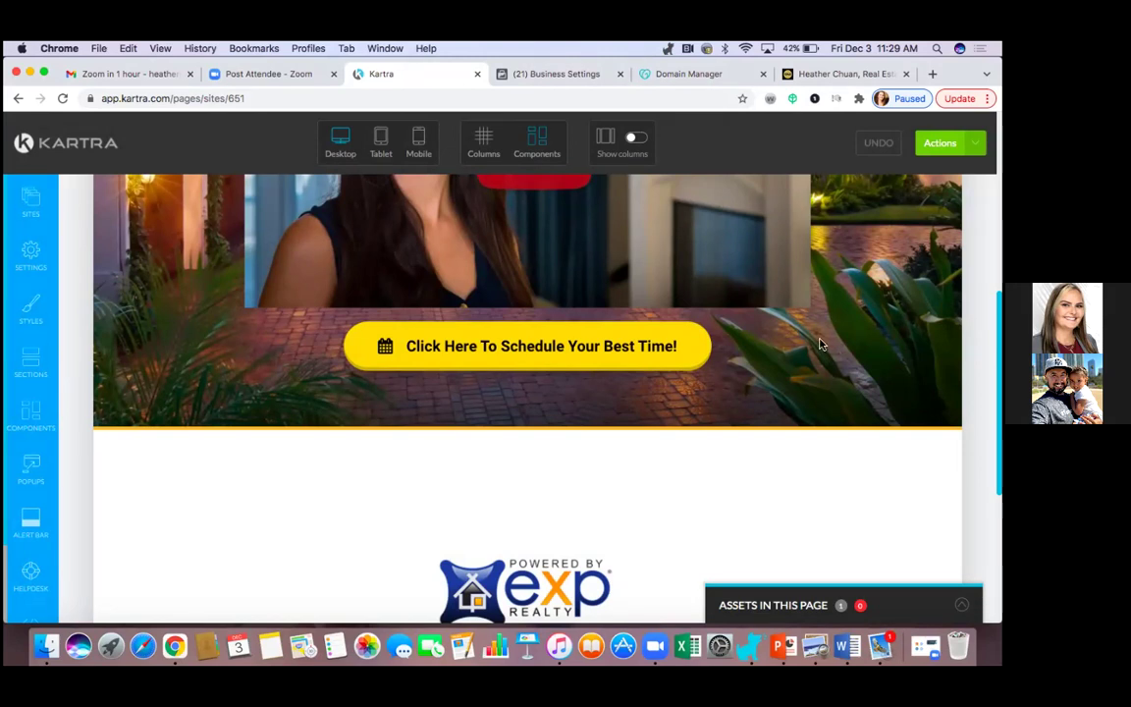
Scroll back to the top of the page and open the Actions dropdown.
{"action": "scroll", "coordinate": [181, 346], "scroll_direction": "up", "scroll_amount": 5}
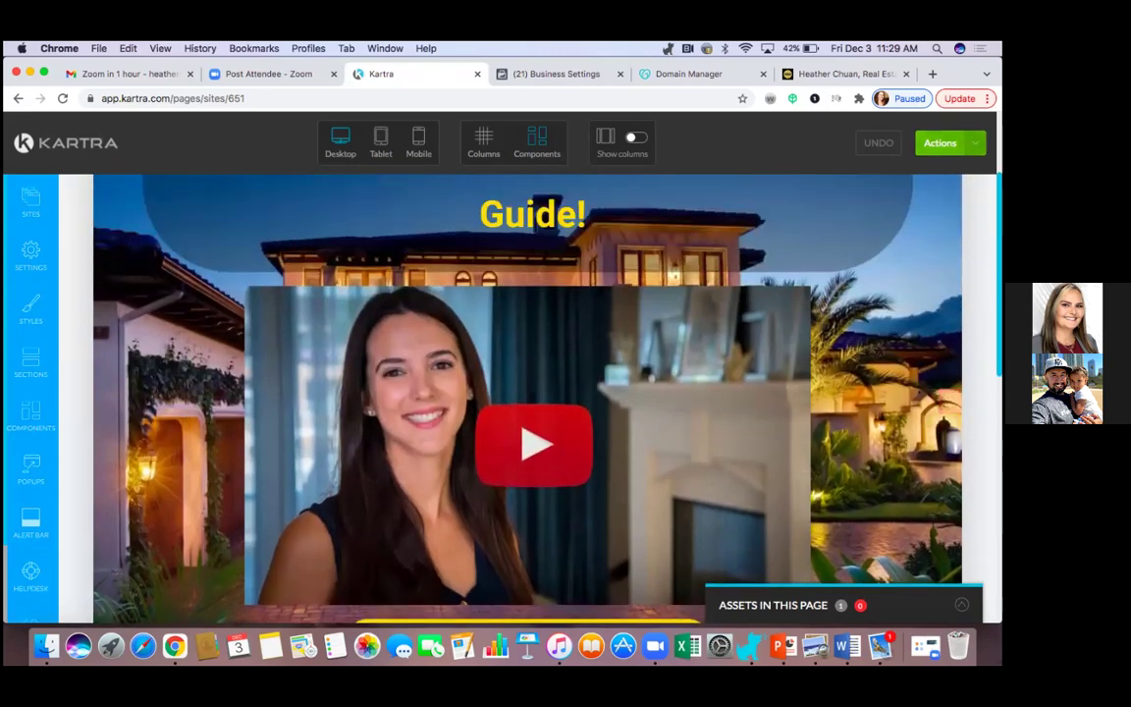
{"action": "left_click", "coordinate": [941, 142]}
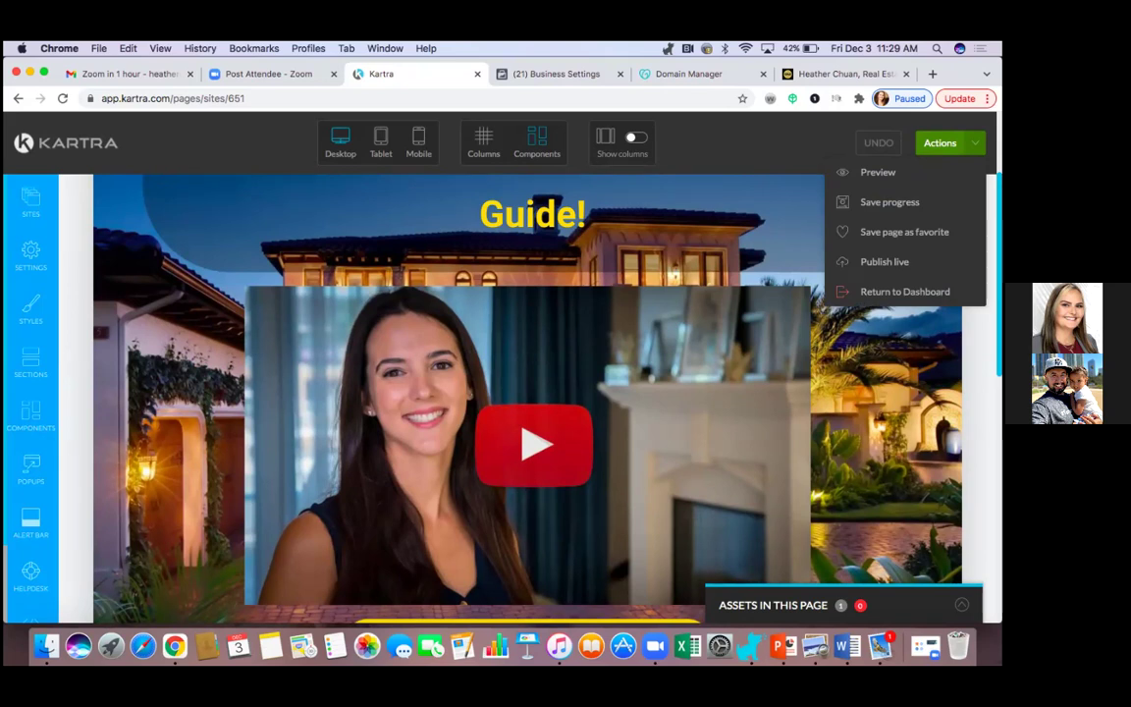
Exit the editor to the Pages dashboard and choose Edit on the Email Sequence 1 page.
{"action": "left_click", "coordinate": [898, 291]}
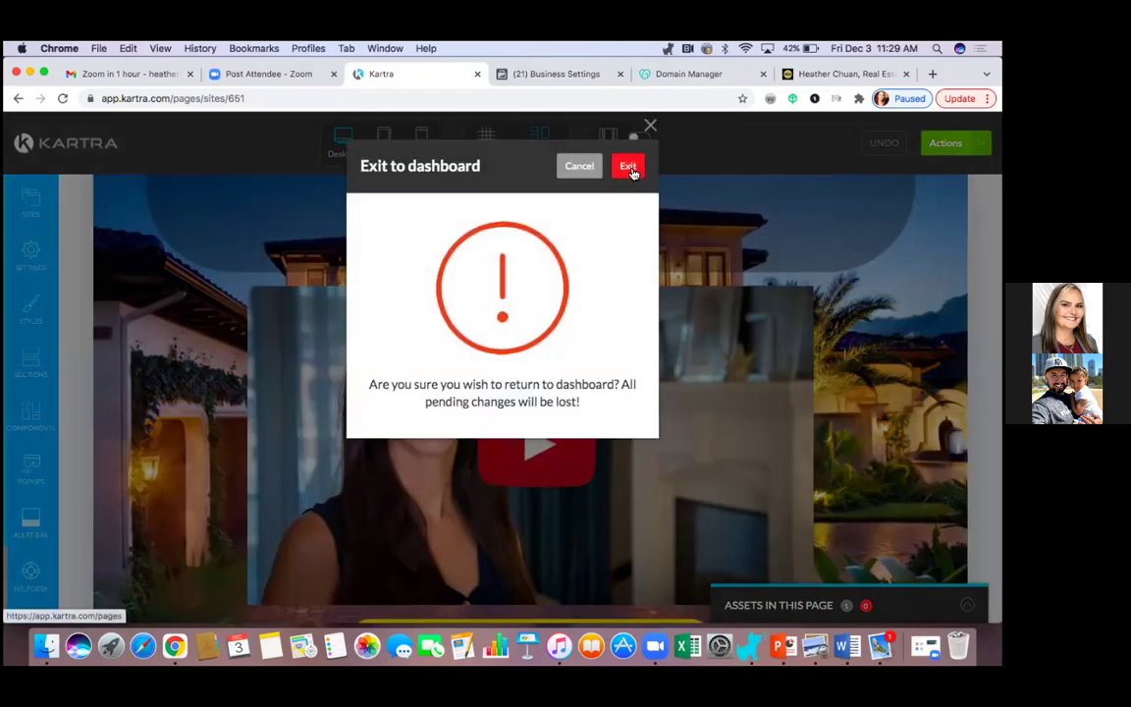
{"action": "left_click", "coordinate": [634, 172]}
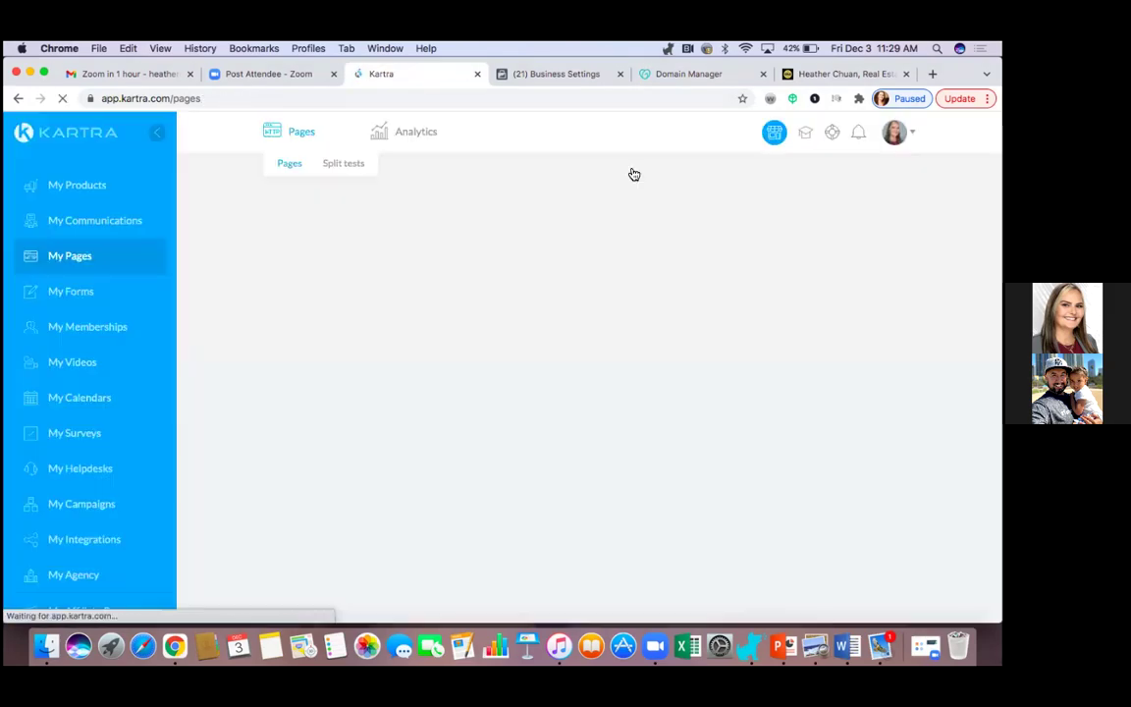
{"action": "left_click", "coordinate": [556, 358]}
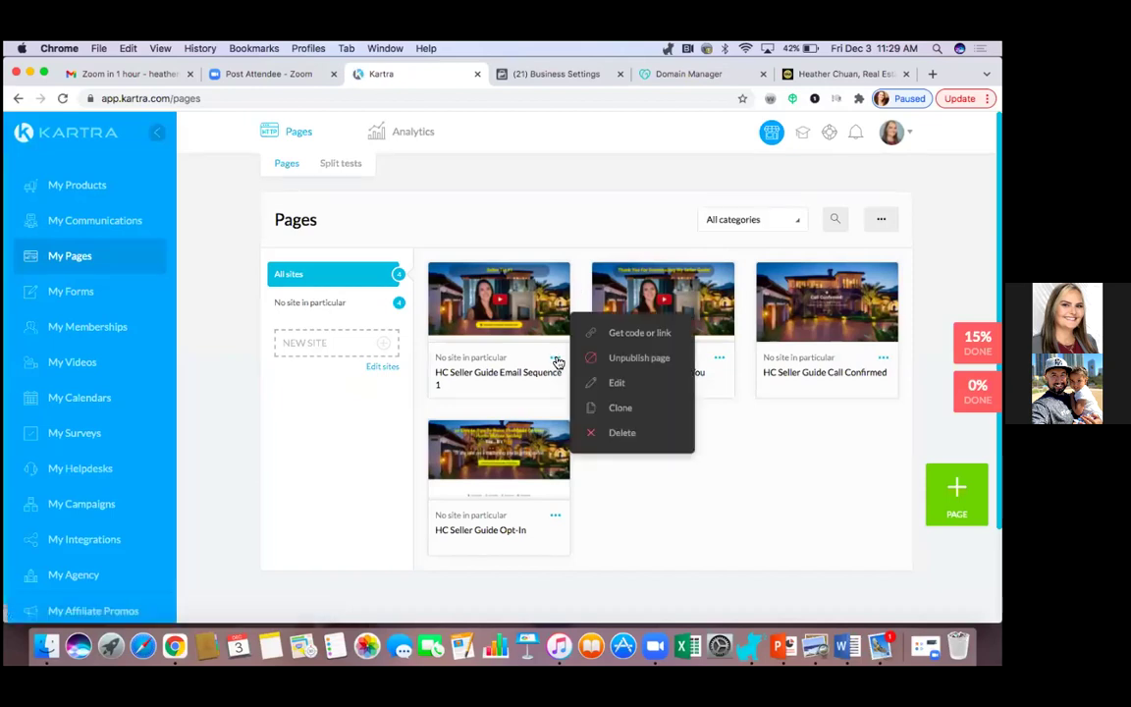
{"action": "left_click", "coordinate": [617, 384]}
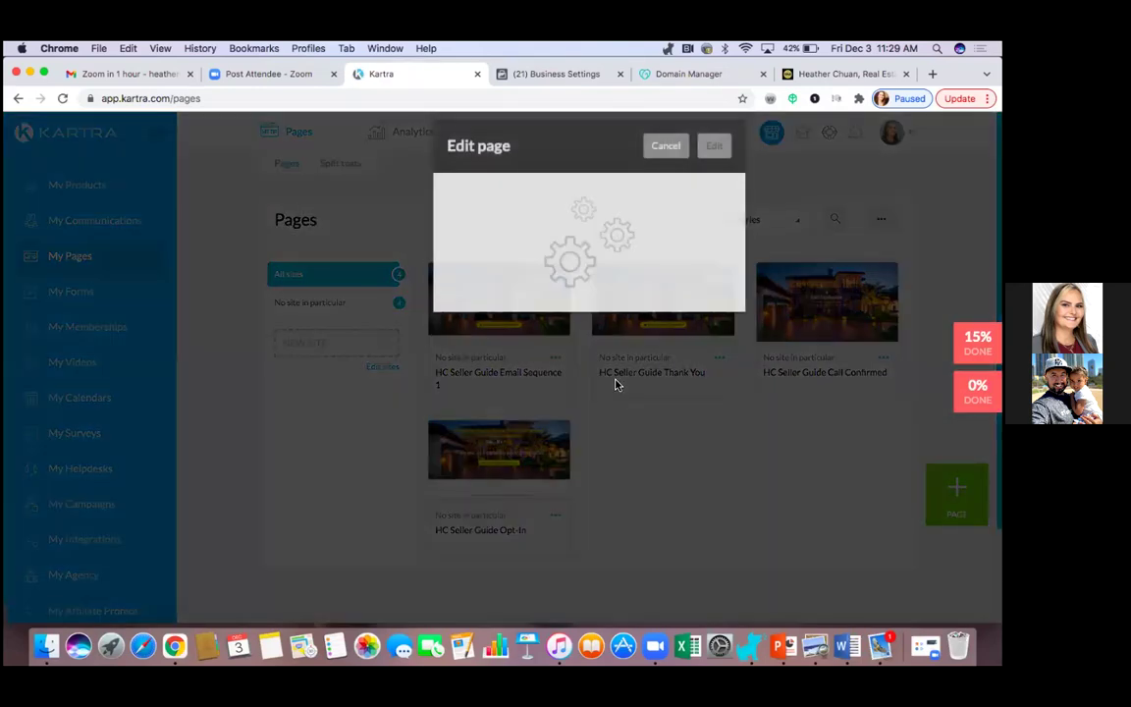
Paste the Facebook pixel code into Email Sequence 1's Facebook Ads tracking field and apply it.
{"action": "left_click", "coordinate": [720, 166]}
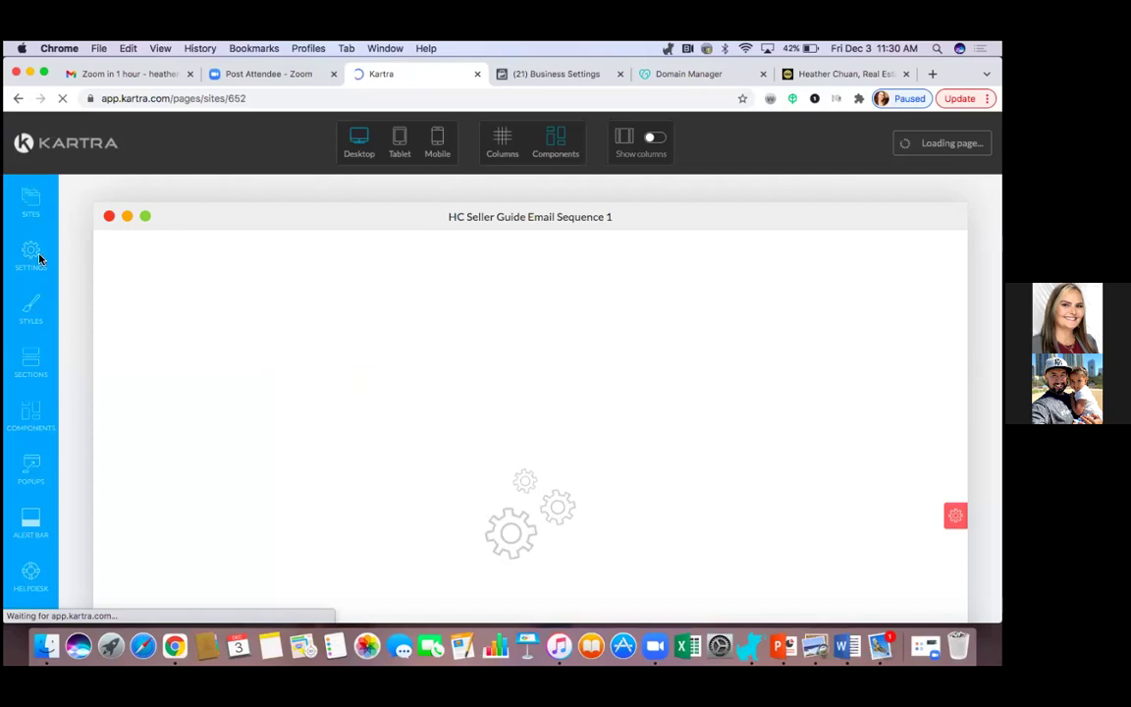
{"action": "left_click", "coordinate": [35, 252]}
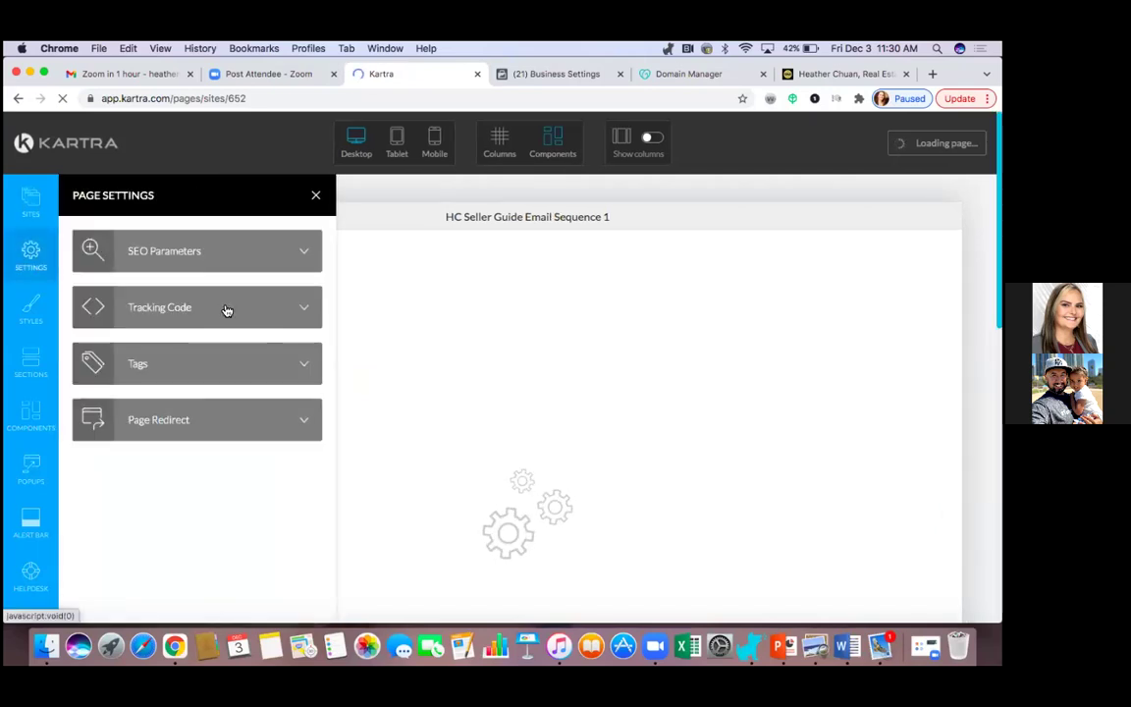
{"action": "left_click", "coordinate": [224, 308]}
{"action": "scroll", "coordinate": [212, 378], "scroll_direction": "down", "scroll_amount": 3}
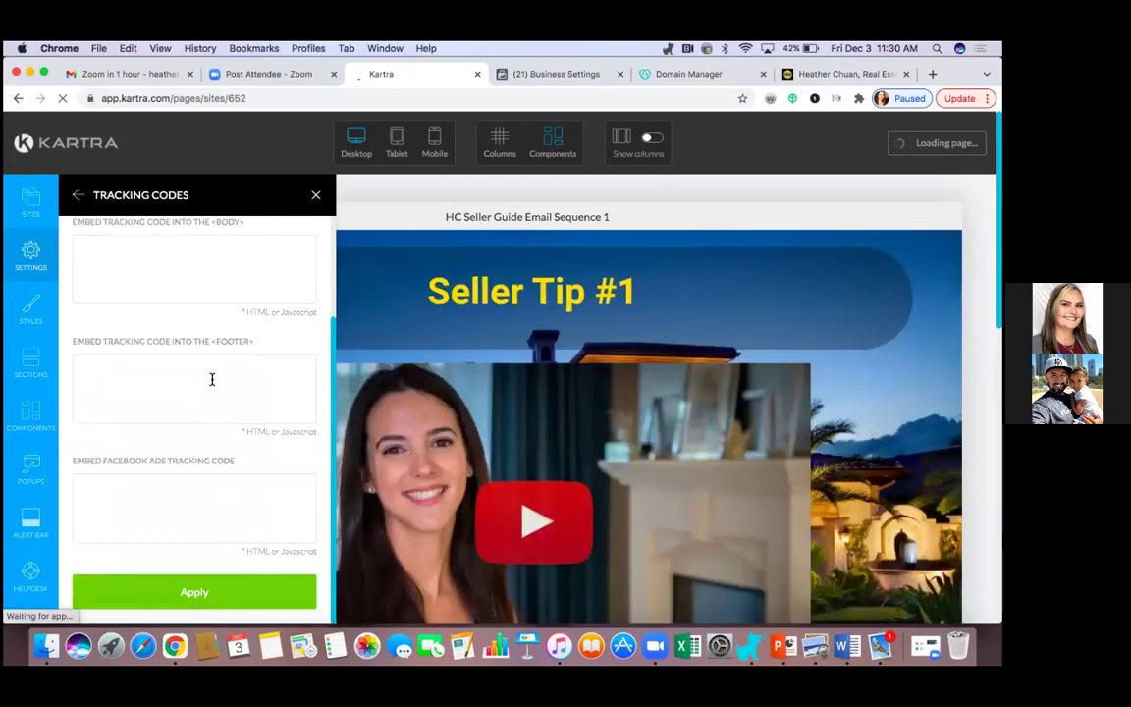
{"action": "left_click", "coordinate": [102, 483]}
{"action": "right_click", "coordinate": [102, 483]}
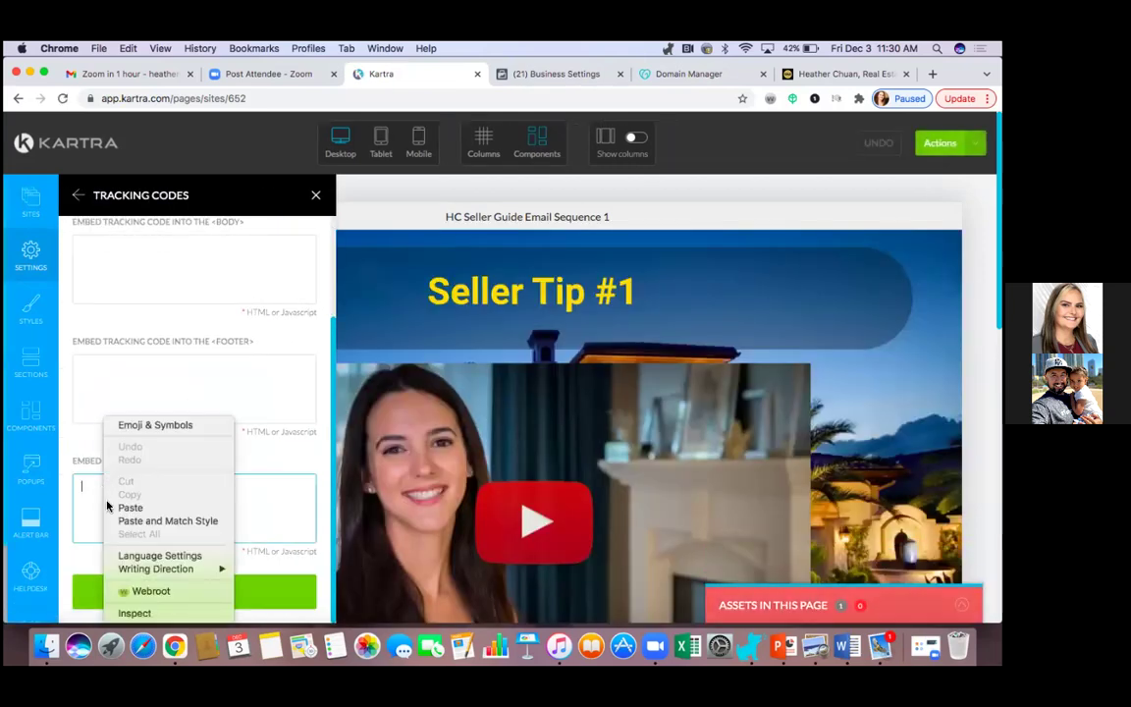
{"action": "left_click", "coordinate": [126, 507]}
{"action": "left_click", "coordinate": [195, 594]}
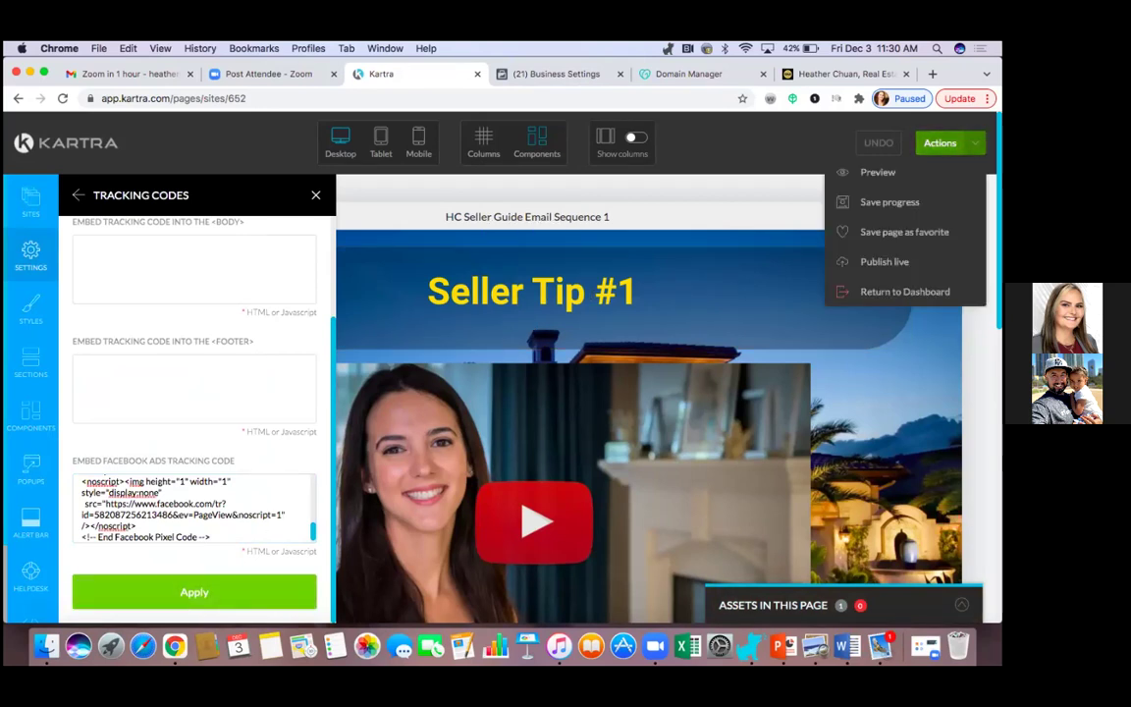
Save the Email Sequence 1 page's progress and publish it live.
{"action": "left_click", "coordinate": [889, 201]}
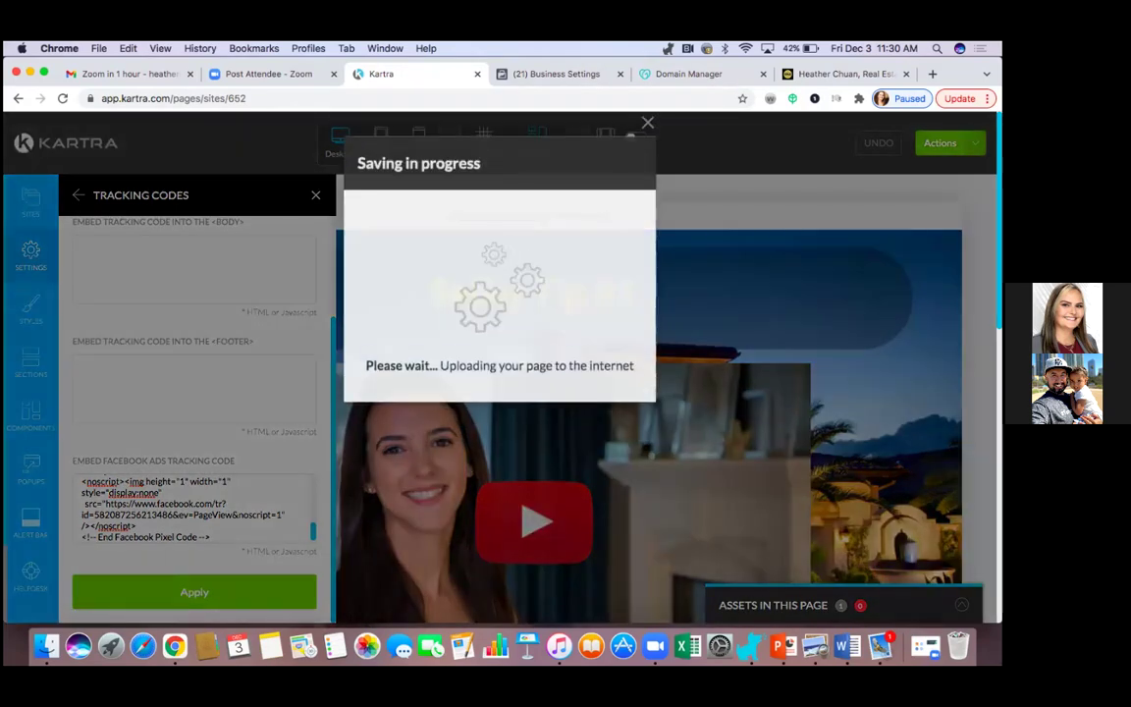
{"action": "left_click", "coordinate": [650, 128]}
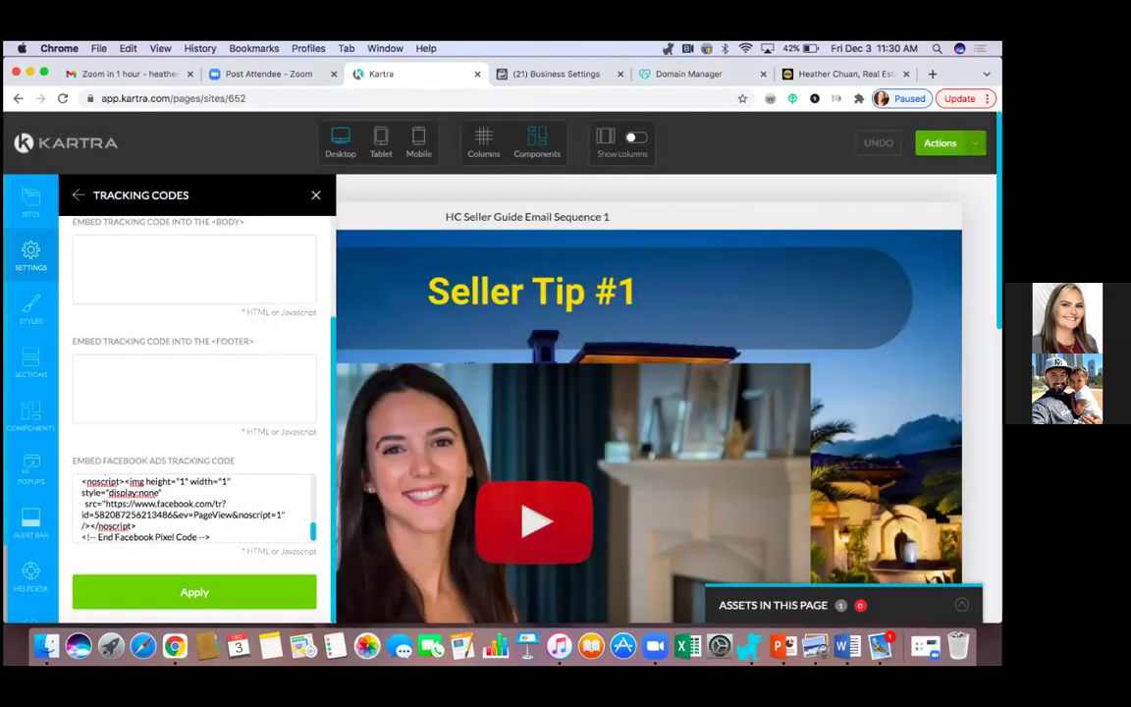
{"action": "left_click", "coordinate": [940, 142]}
{"action": "left_click", "coordinate": [883, 260]}
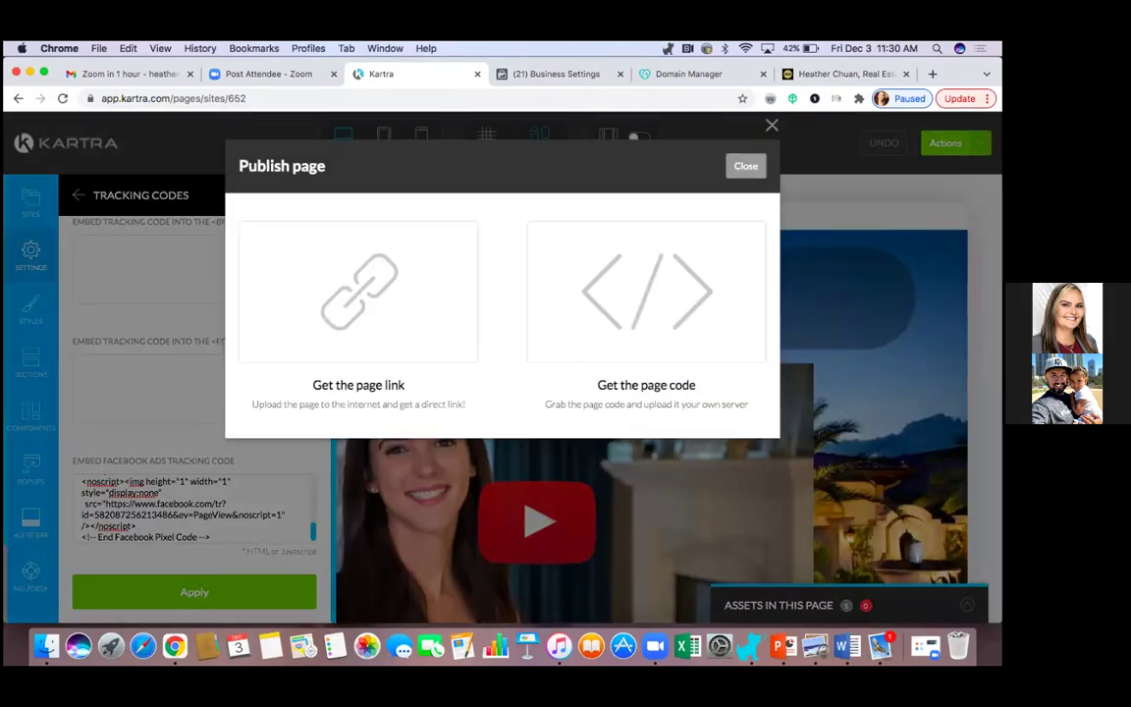
{"action": "left_click", "coordinate": [772, 125]}
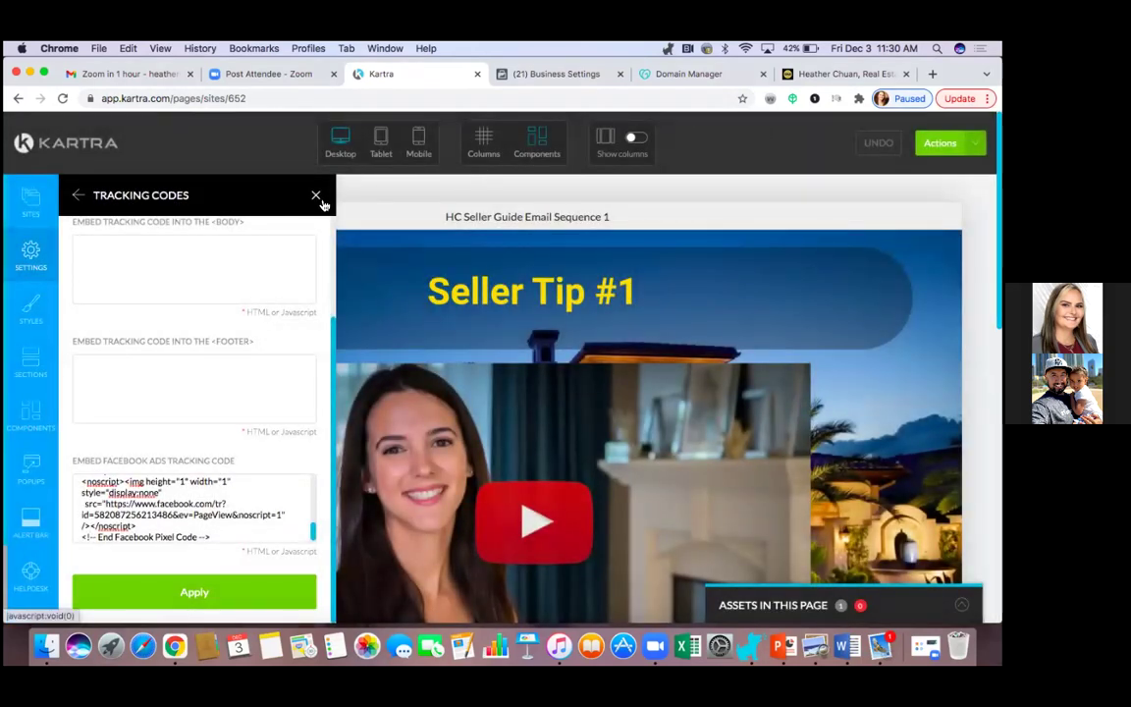
Return to the Pages dashboard, confirming the exit from the editor.
{"action": "left_click", "coordinate": [943, 143]}
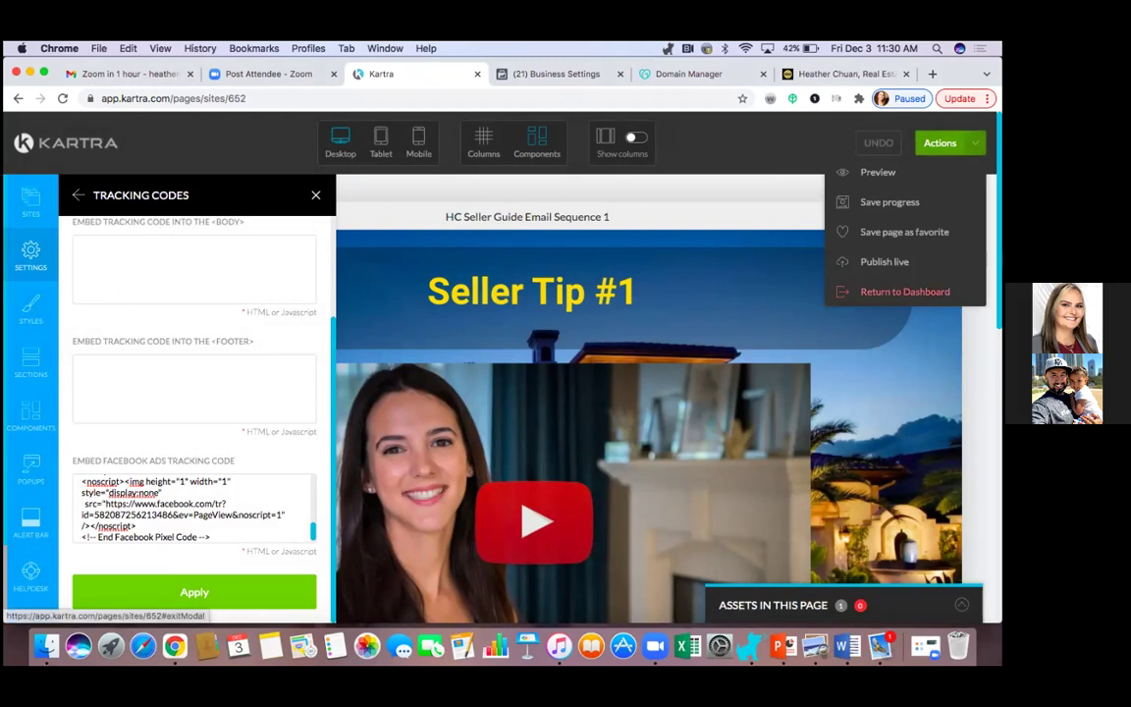
{"action": "left_click", "coordinate": [904, 292]}
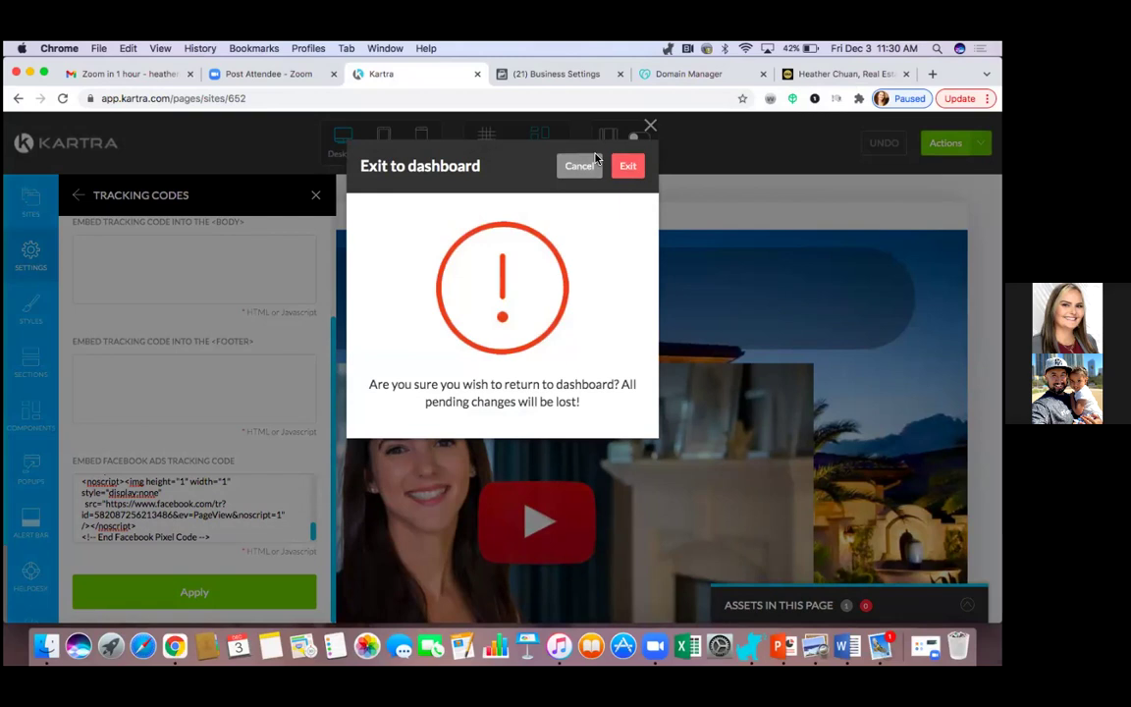
{"action": "left_click", "coordinate": [628, 167]}
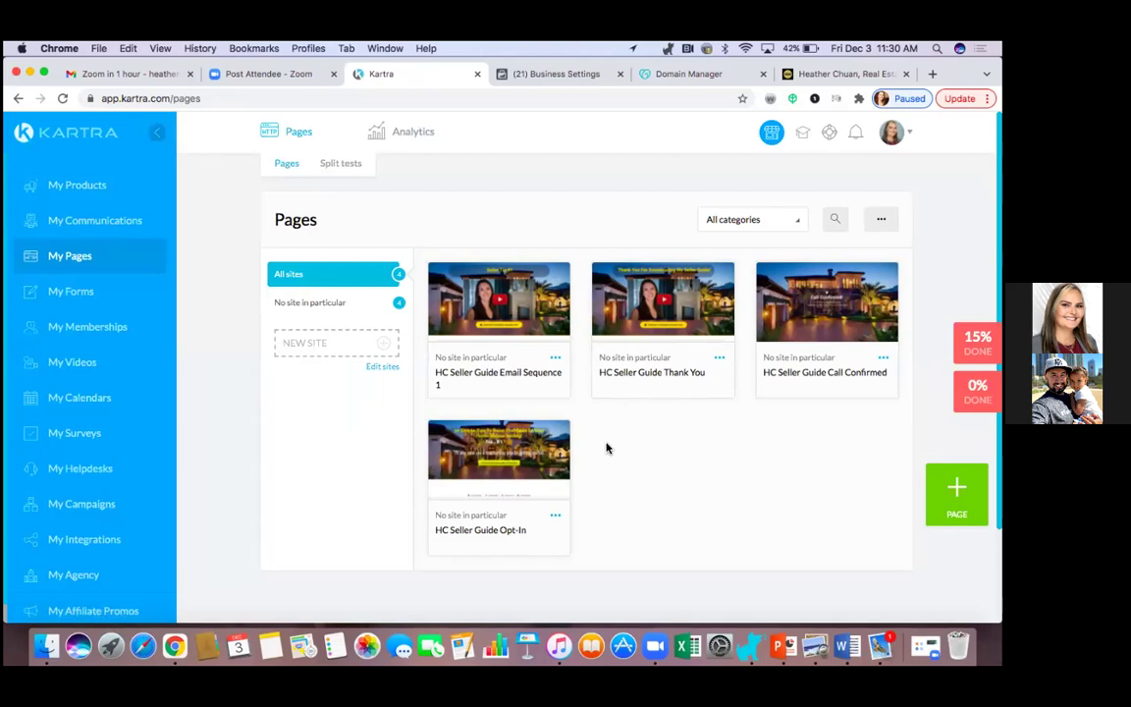
Bring up the direct page link for the HC Seller Guide Opt-In page.
{"action": "left_click", "coordinate": [556, 515]}
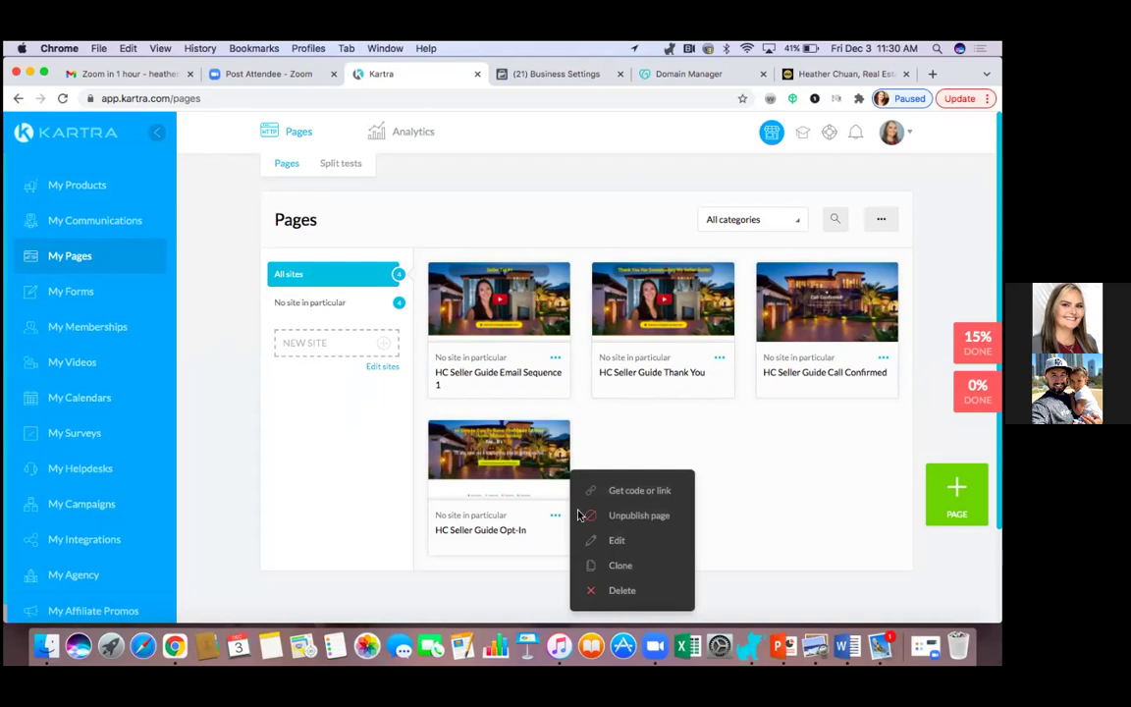
{"action": "left_click", "coordinate": [628, 491]}
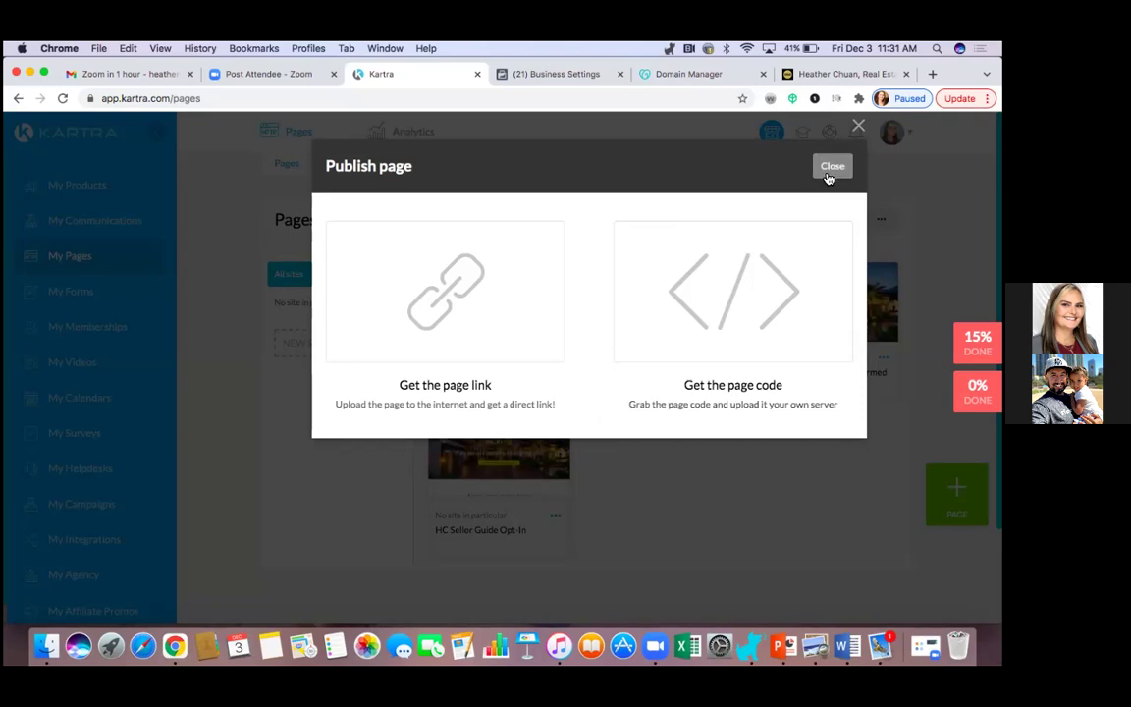
{"action": "left_click", "coordinate": [506, 334]}
Copy the Opt-In page's direct link and open a new browser tab.
{"action": "left_click_drag", "start_coordinate": [517, 351], "coordinate": [504, 483]}
{"action": "triple_click", "coordinate": [505, 483]}
{"action": "right_click", "coordinate": [504, 483]}
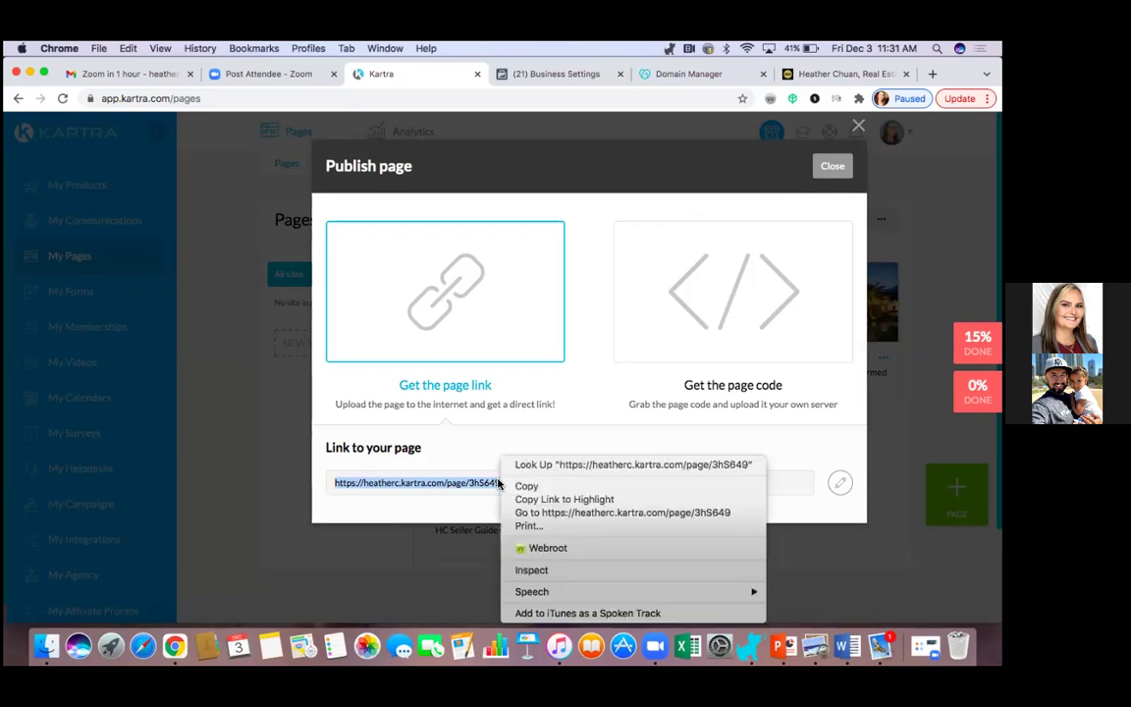
{"action": "left_click", "coordinate": [517, 487]}
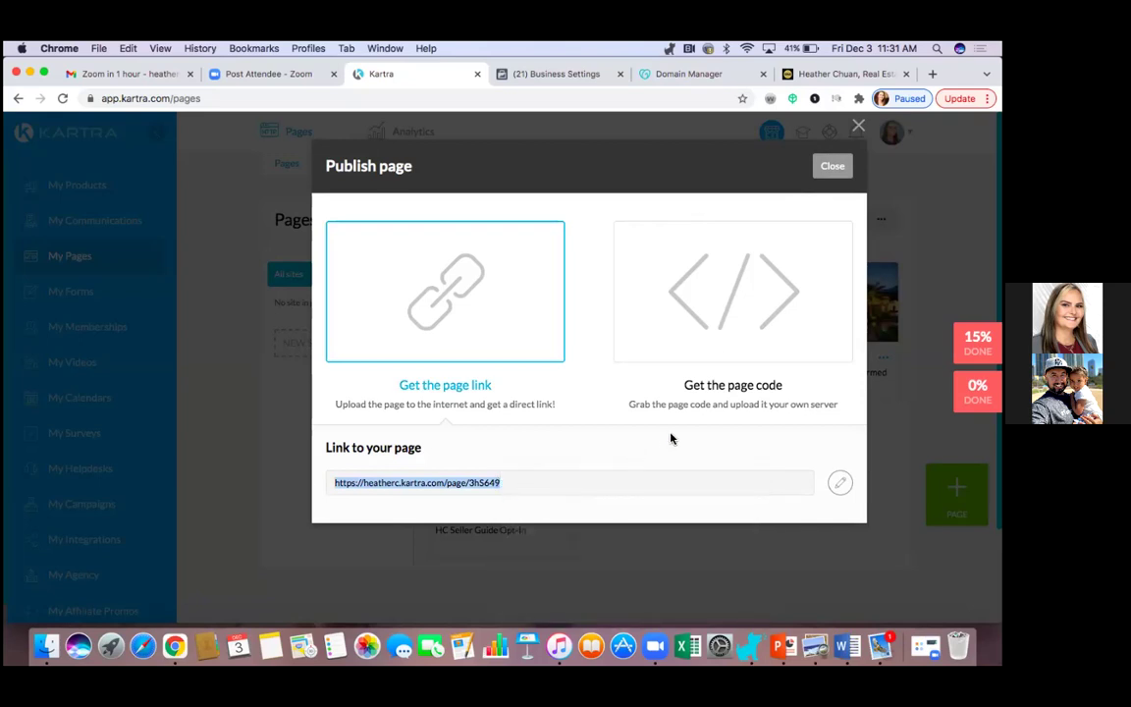
{"action": "key", "text": "super+t"}
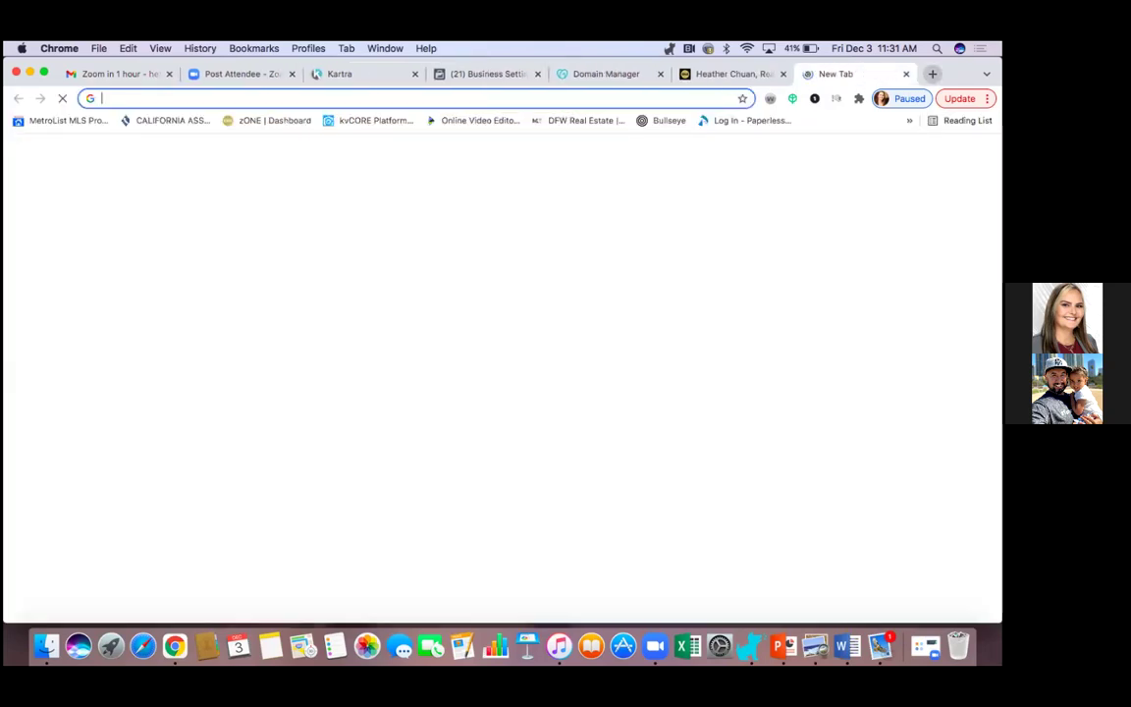
Load the copied Kartra link to preview the opt-in page, then go back to Business Settings.
{"action": "right_click", "coordinate": [127, 99]}
{"action": "left_click", "coordinate": [173, 178]}
{"action": "key", "text": "Return"}
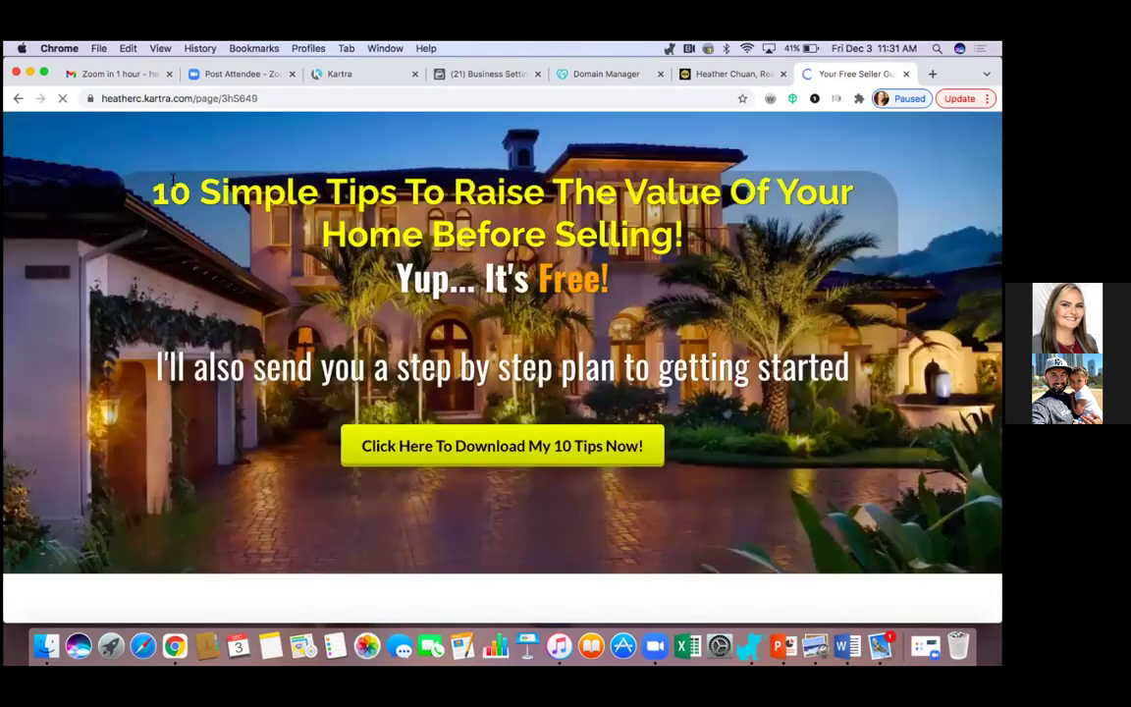
{"action": "scroll", "coordinate": [791, 435], "scroll_direction": "down", "scroll_amount": 3}
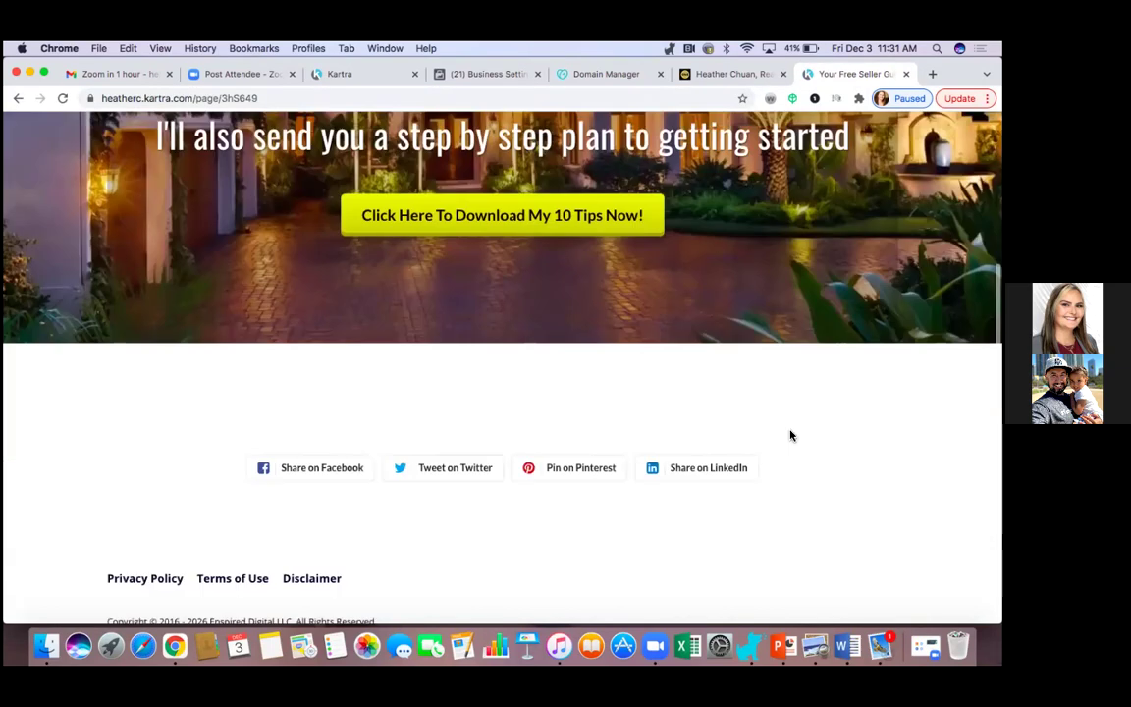
{"action": "scroll", "coordinate": [791, 435], "scroll_direction": "up", "scroll_amount": 3}
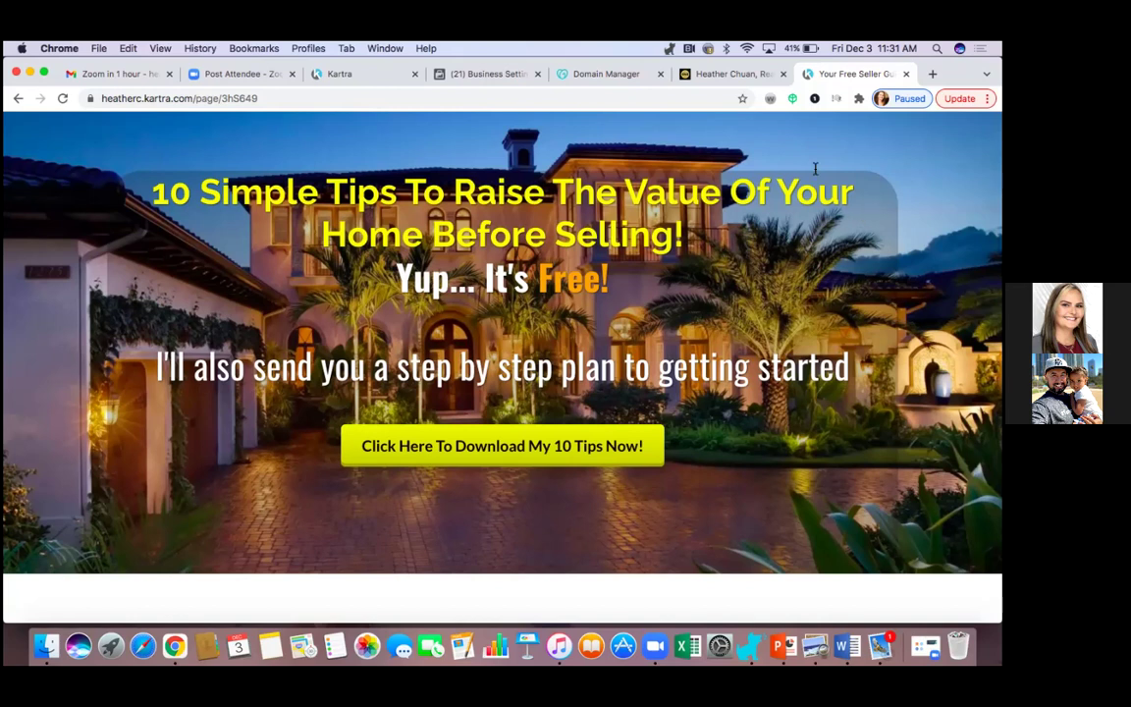
{"action": "left_click", "coordinate": [496, 77]}
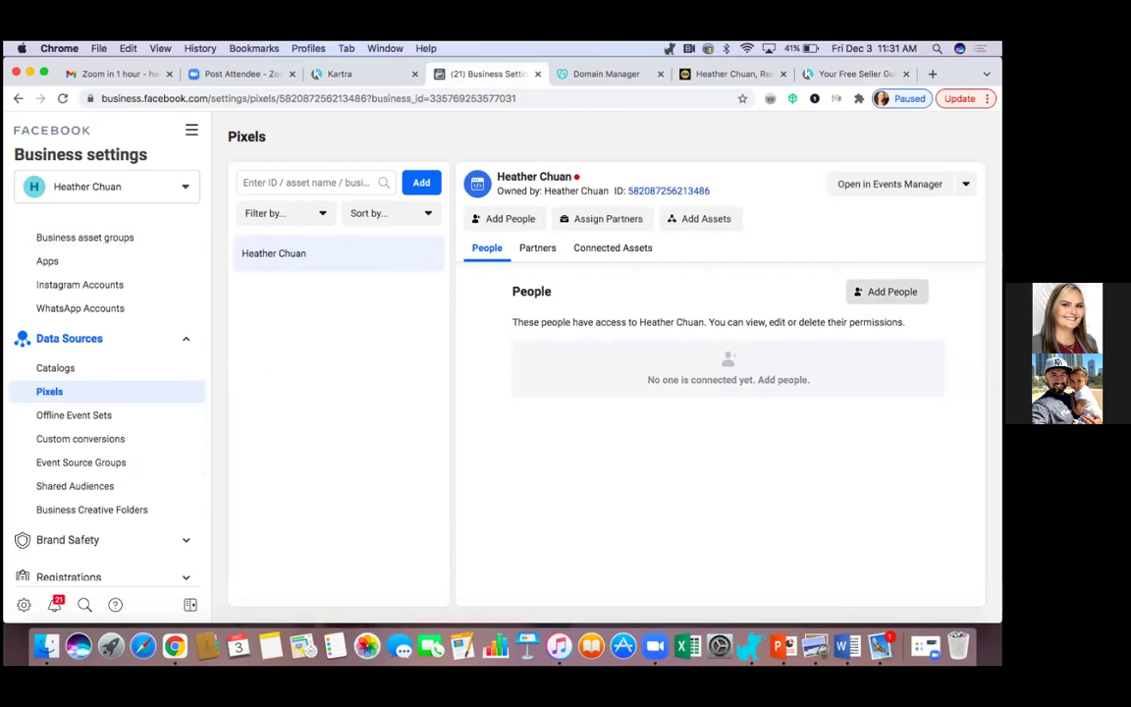
Assign the business owner to the pixel with Manage Pixel full control.
{"action": "left_click", "coordinate": [888, 291]}
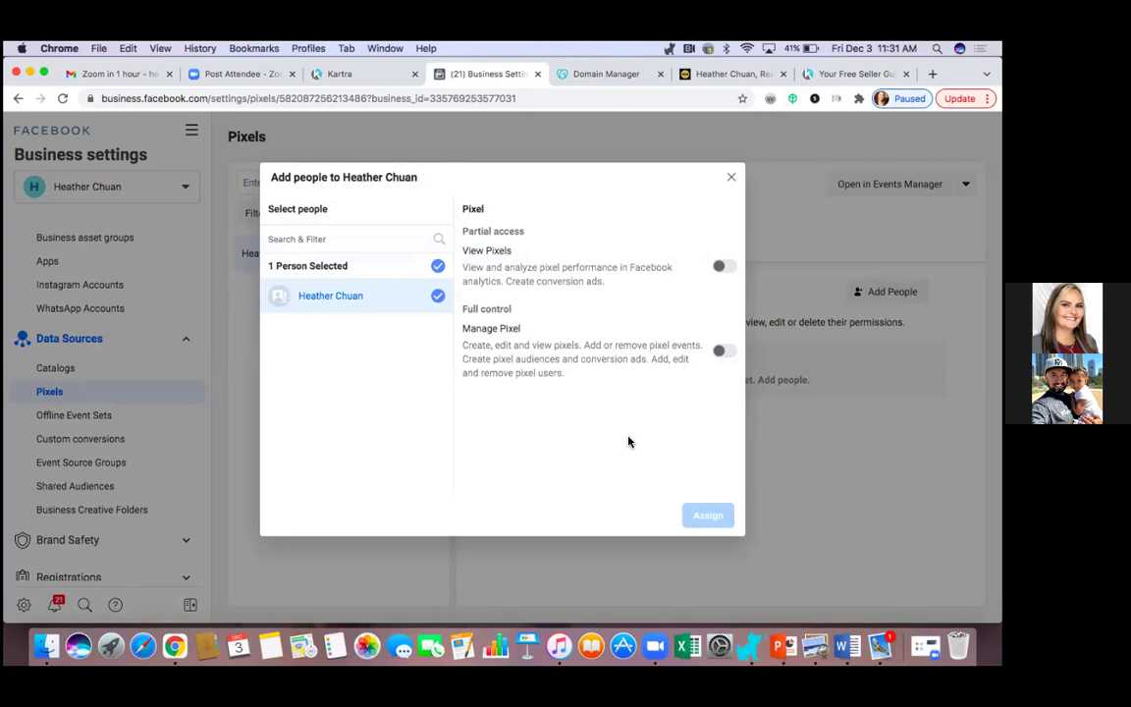
{"action": "left_click", "coordinate": [722, 351]}
{"action": "left_click", "coordinate": [705, 513]}
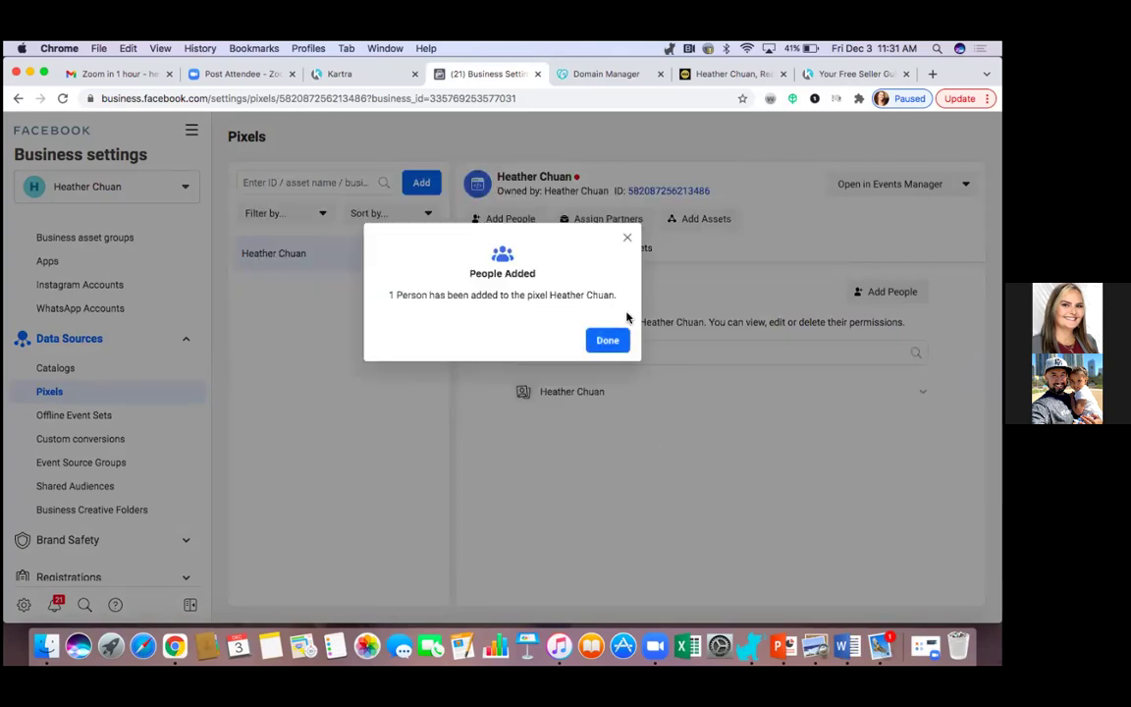
{"action": "left_click", "coordinate": [607, 342]}
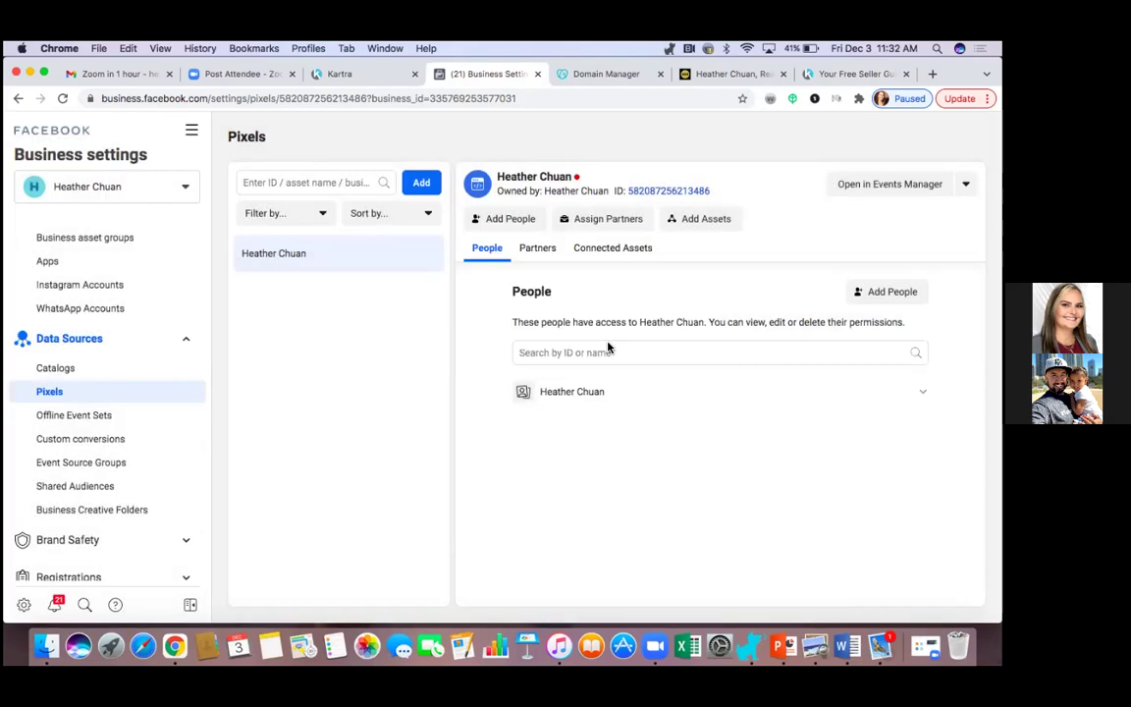
Reload Business Settings and open Brand Safety > Domains.
{"action": "left_click", "coordinate": [62, 98]}
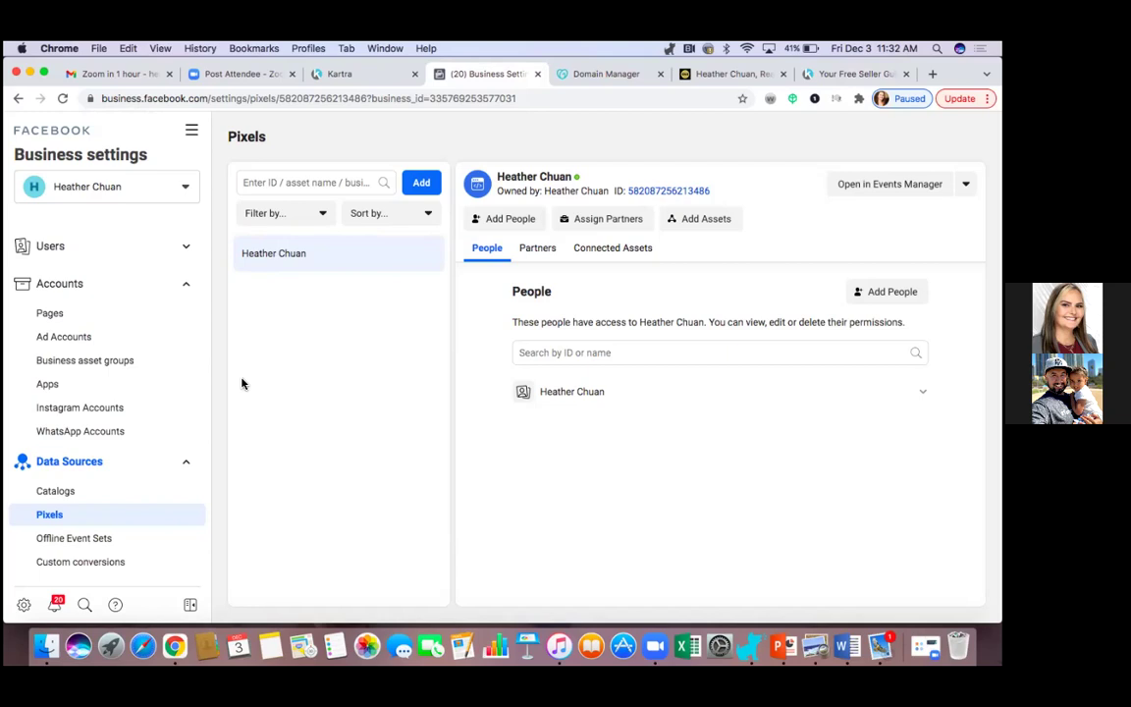
{"action": "scroll", "coordinate": [175, 401], "scroll_direction": "down", "scroll_amount": 5}
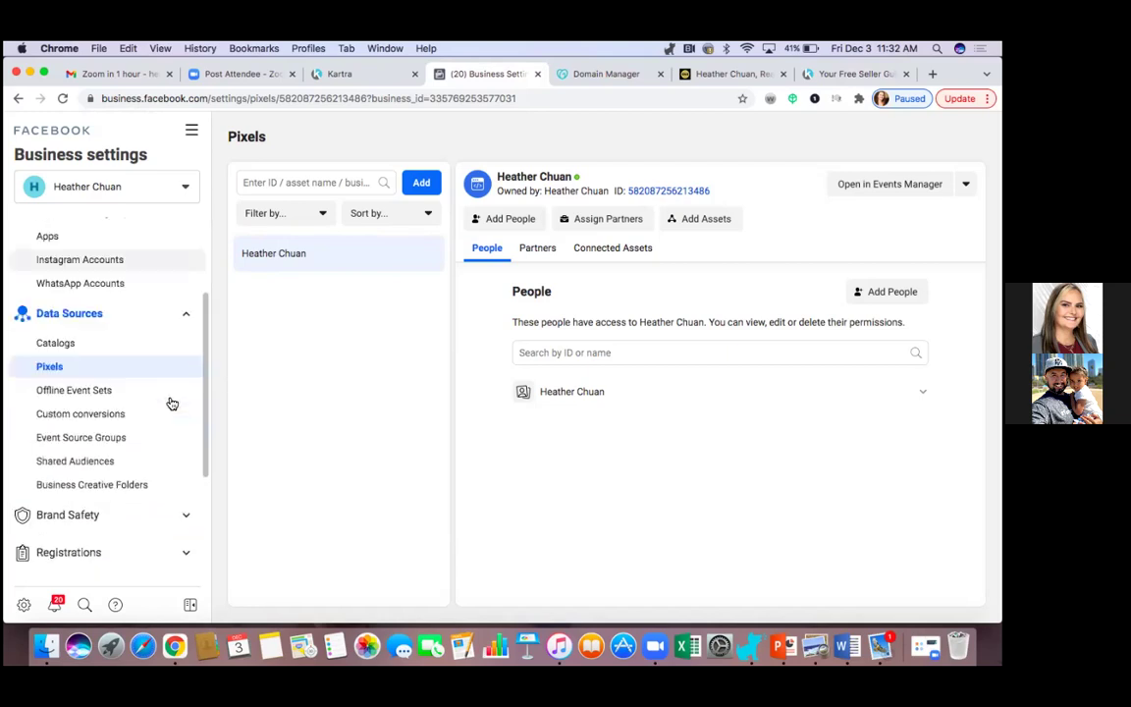
{"action": "scroll", "coordinate": [172, 403], "scroll_direction": "down", "scroll_amount": 3}
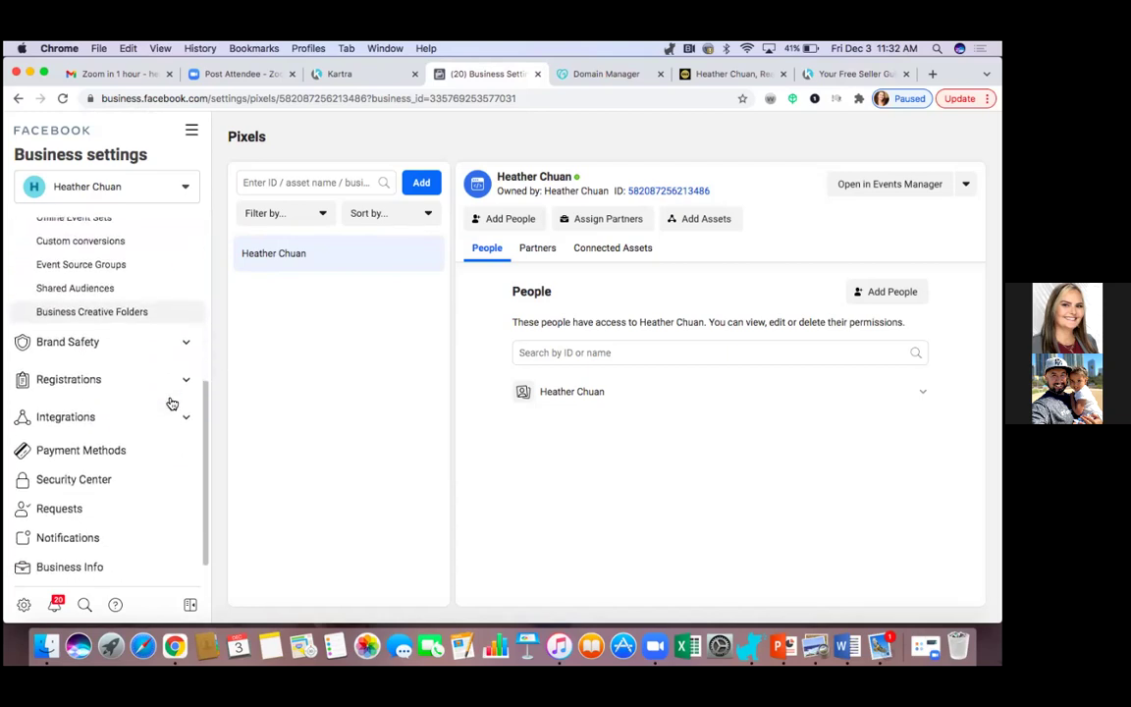
{"action": "left_click", "coordinate": [188, 342]}
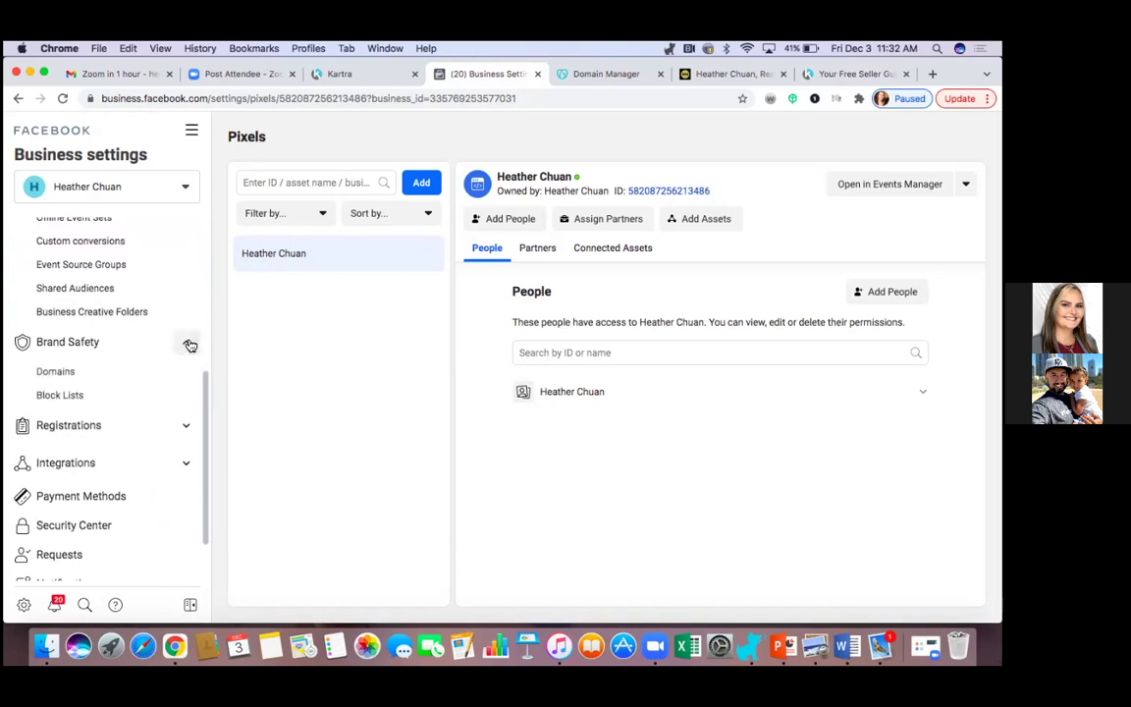
{"action": "left_click", "coordinate": [63, 371]}
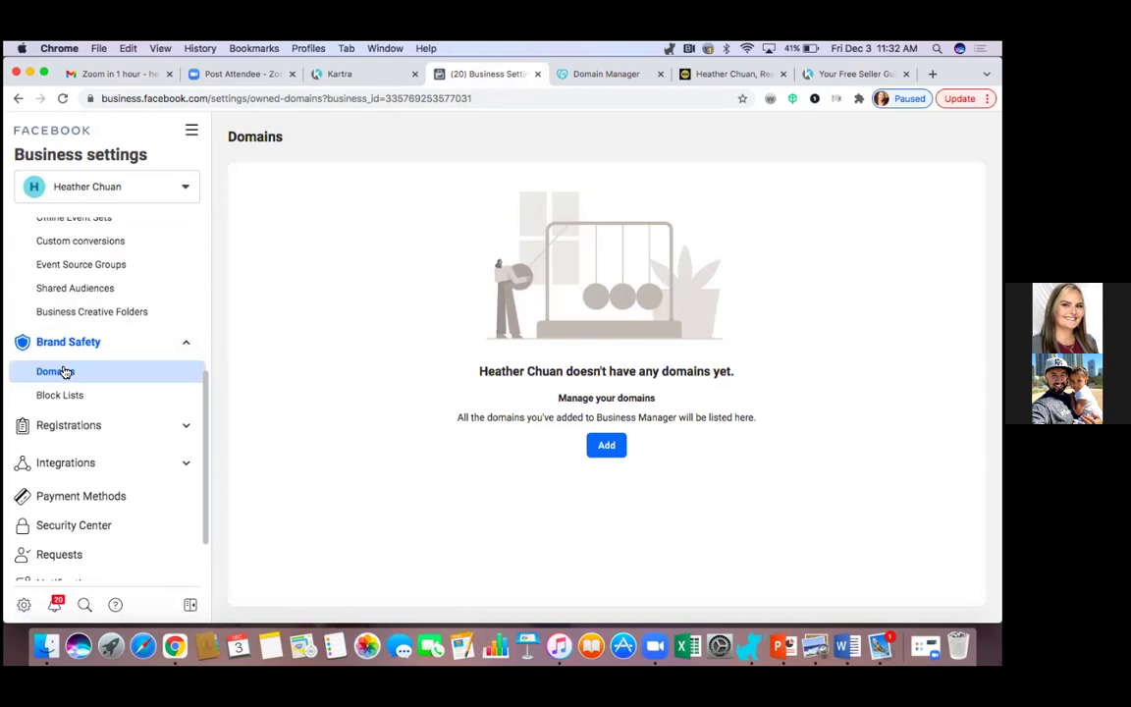
{"action": "left_click", "coordinate": [606, 445]}
{"action": "left_click", "coordinate": [432, 335]}
{"action": "type", "text": "ww"}
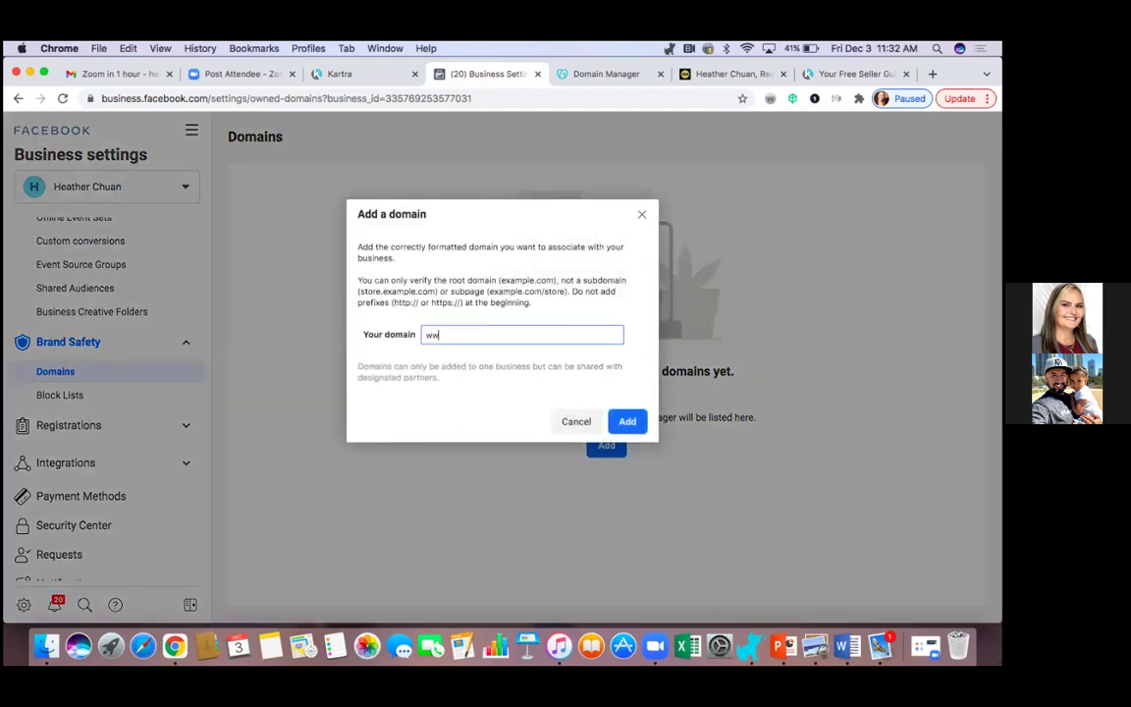
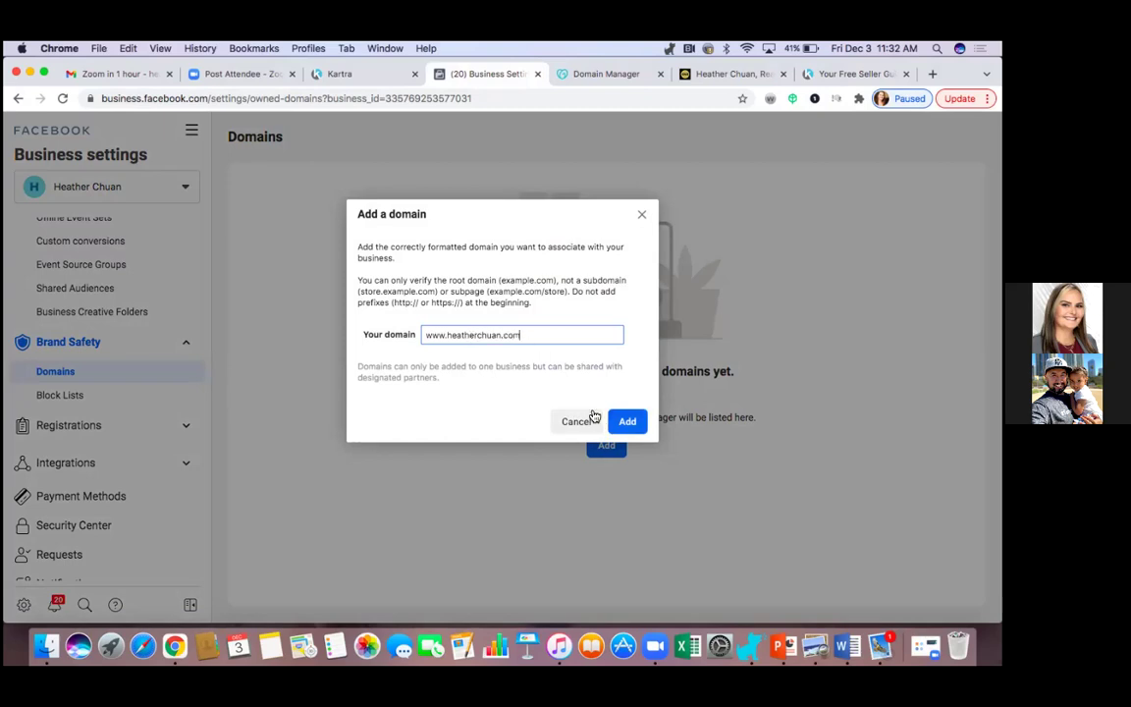
{"action": "left_click", "coordinate": [449, 335]}
{"action": "key", "text": "BackSpace"}
{"action": "key", "text": "BackSpace"}
{"action": "key", "text": "BackSpace"}
{"action": "key", "text": "BackSpace"}
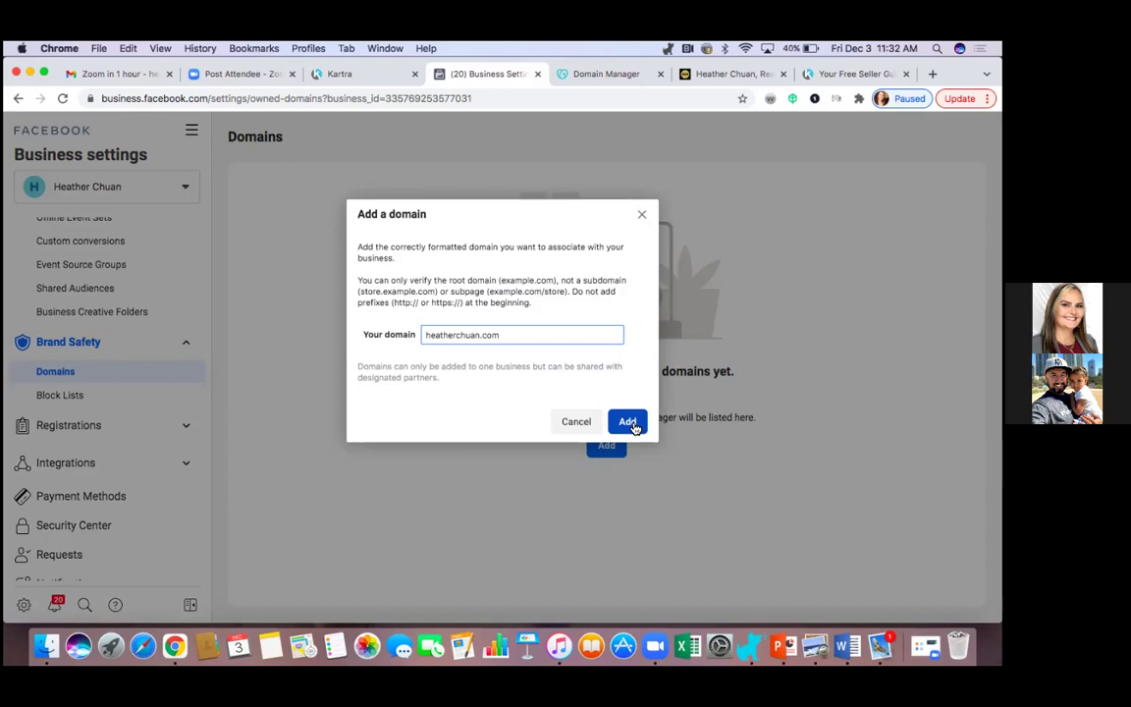
{"action": "left_click", "coordinate": [630, 423]}
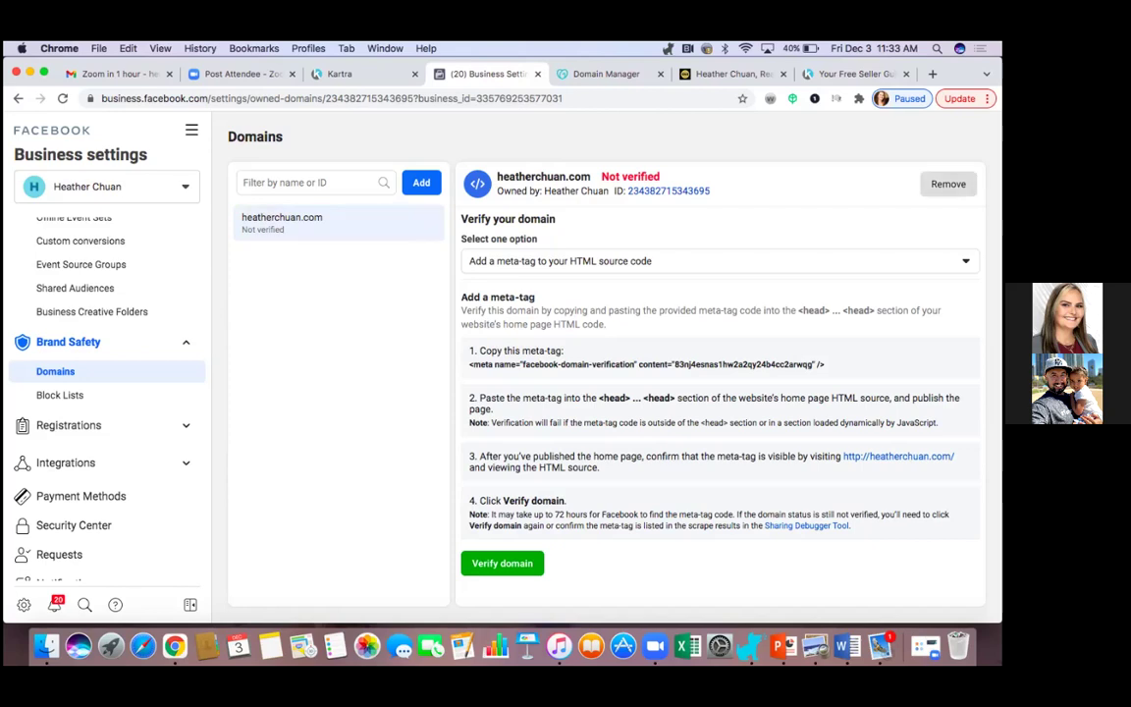
Remove the just-added domain and acknowledge the removal so the Domains list is empty.
{"action": "left_click", "coordinate": [948, 183]}
{"action": "left_click", "coordinate": [597, 357]}
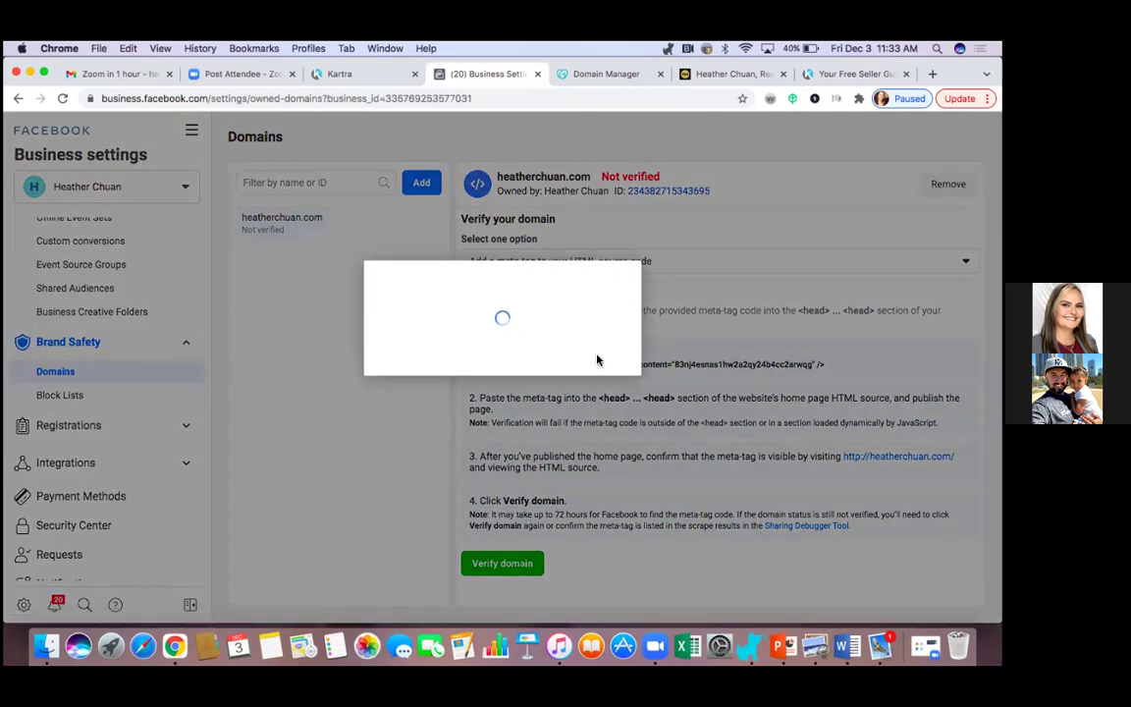
{"action": "left_click", "coordinate": [609, 349]}
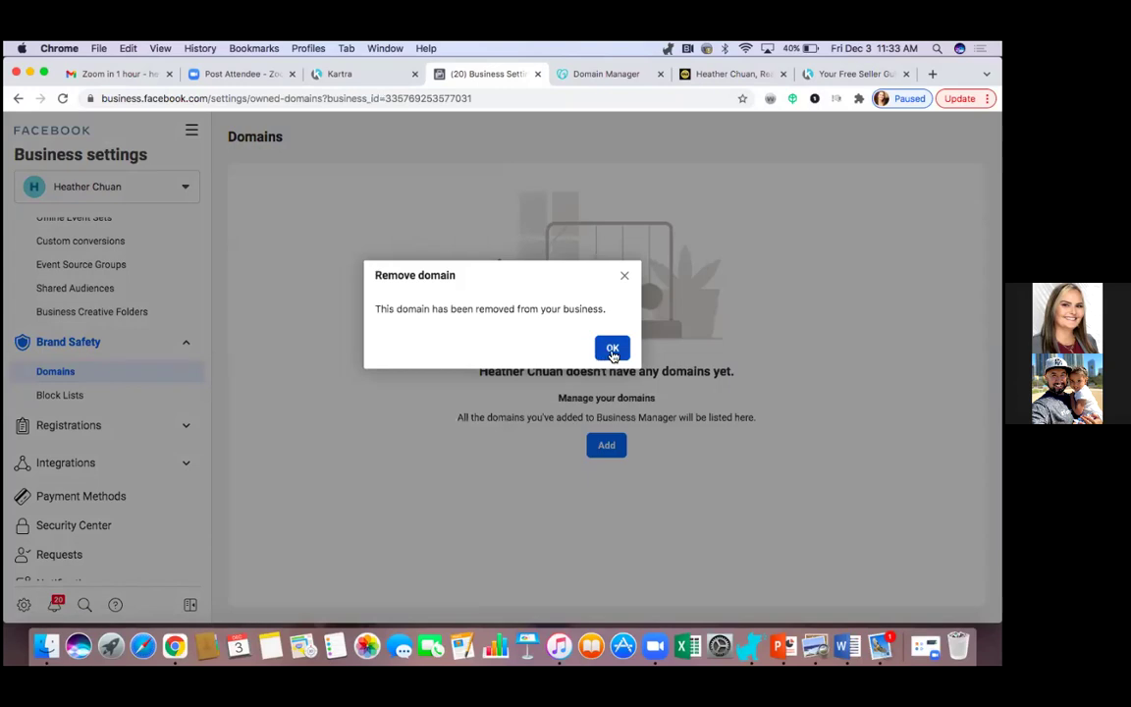
{"action": "scroll", "coordinate": [138, 457], "scroll_direction": "down", "scroll_amount": 2}
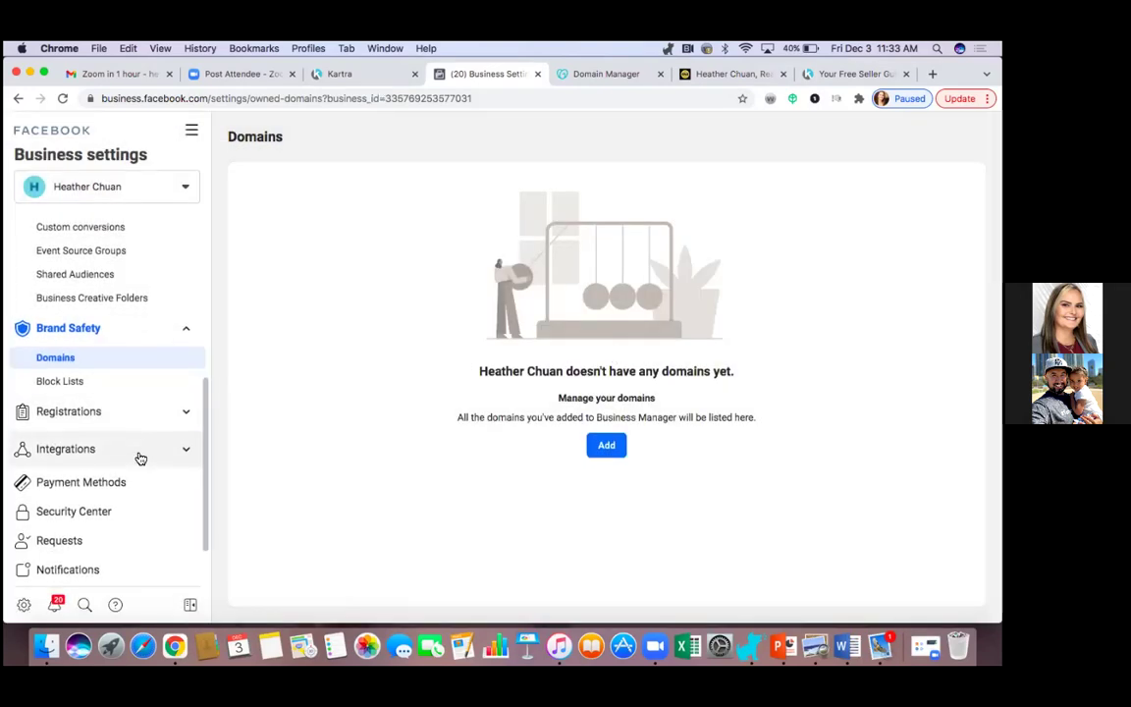
{"action": "scroll", "coordinate": [141, 459], "scroll_direction": "down", "scroll_amount": 1}
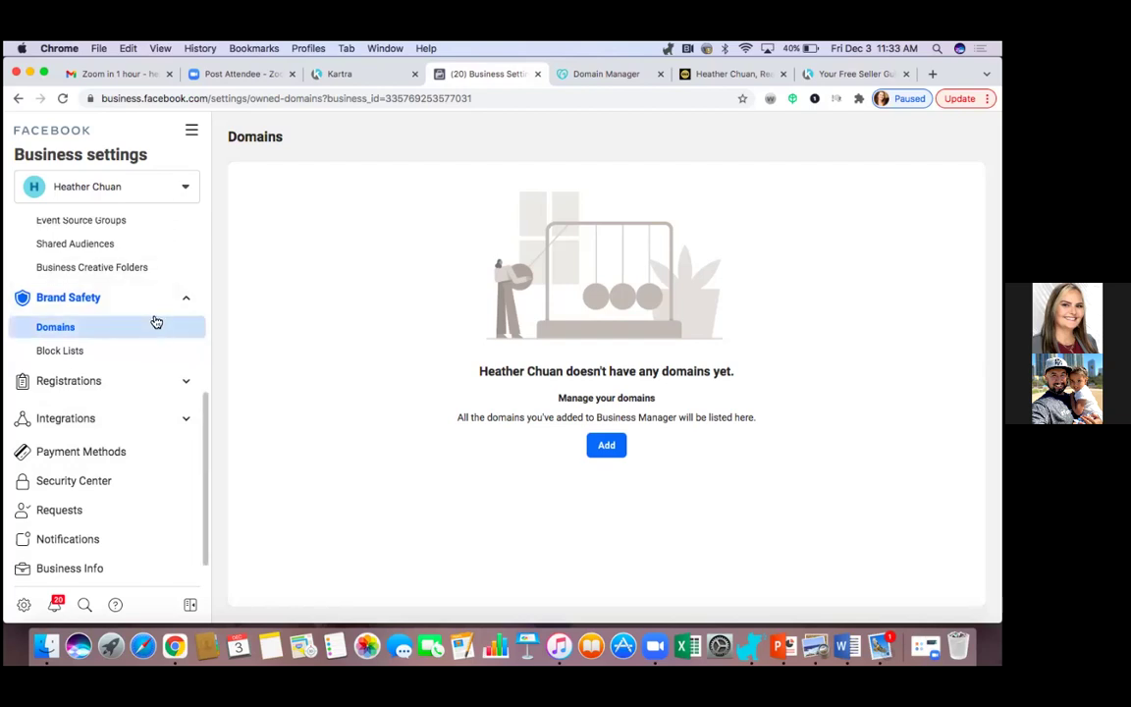
{"action": "left_click", "coordinate": [987, 98]}
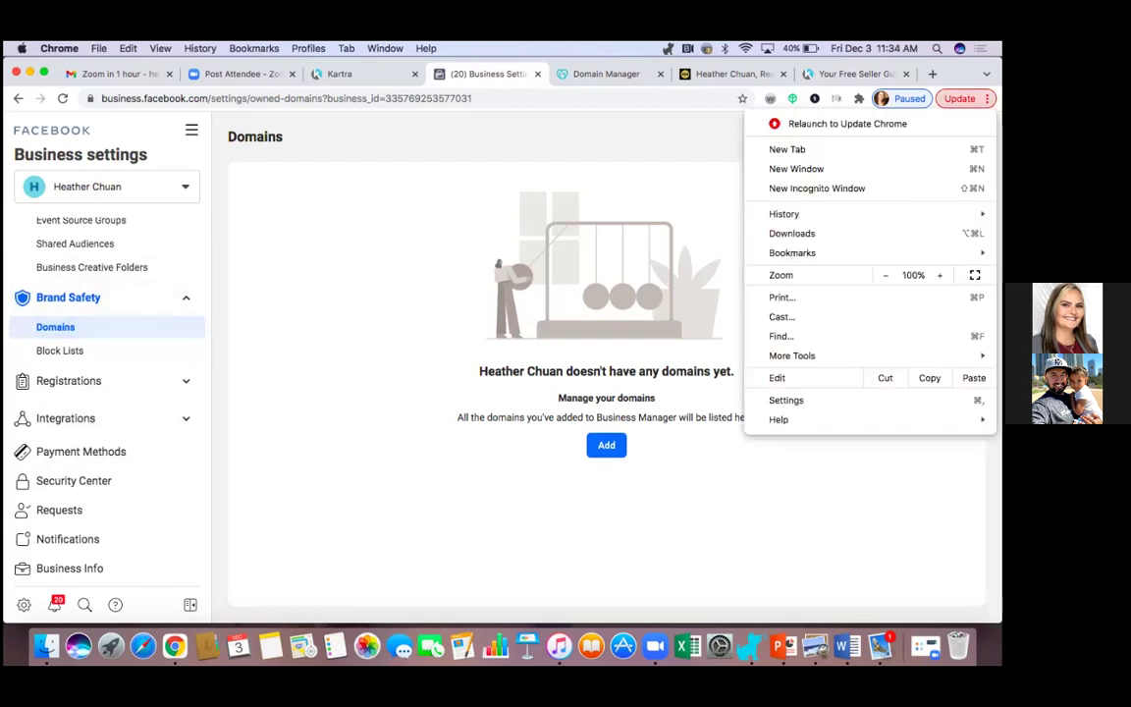
In a new incognito window, search Google for 'cheapdomains' and scroll through the results.
{"action": "left_click", "coordinate": [853, 186]}
{"action": "type", "text": "goog"}
{"action": "key", "text": "Return"}
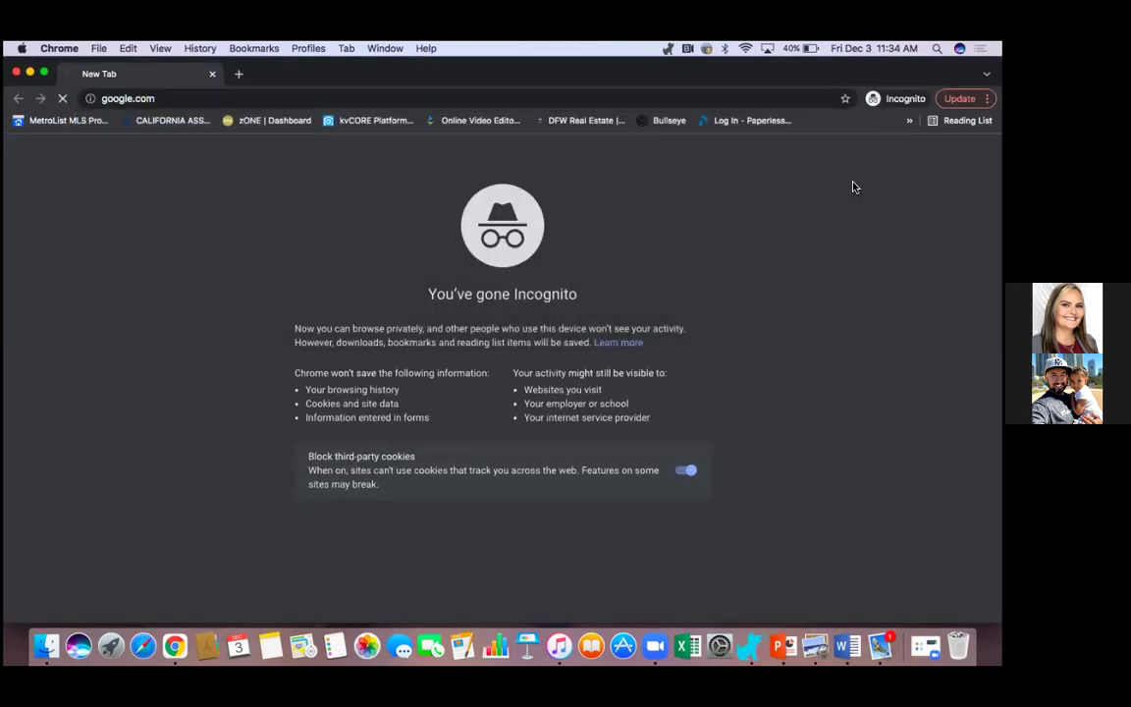
{"action": "type", "text": "cheapdomains"}
{"action": "key", "text": "Return"}
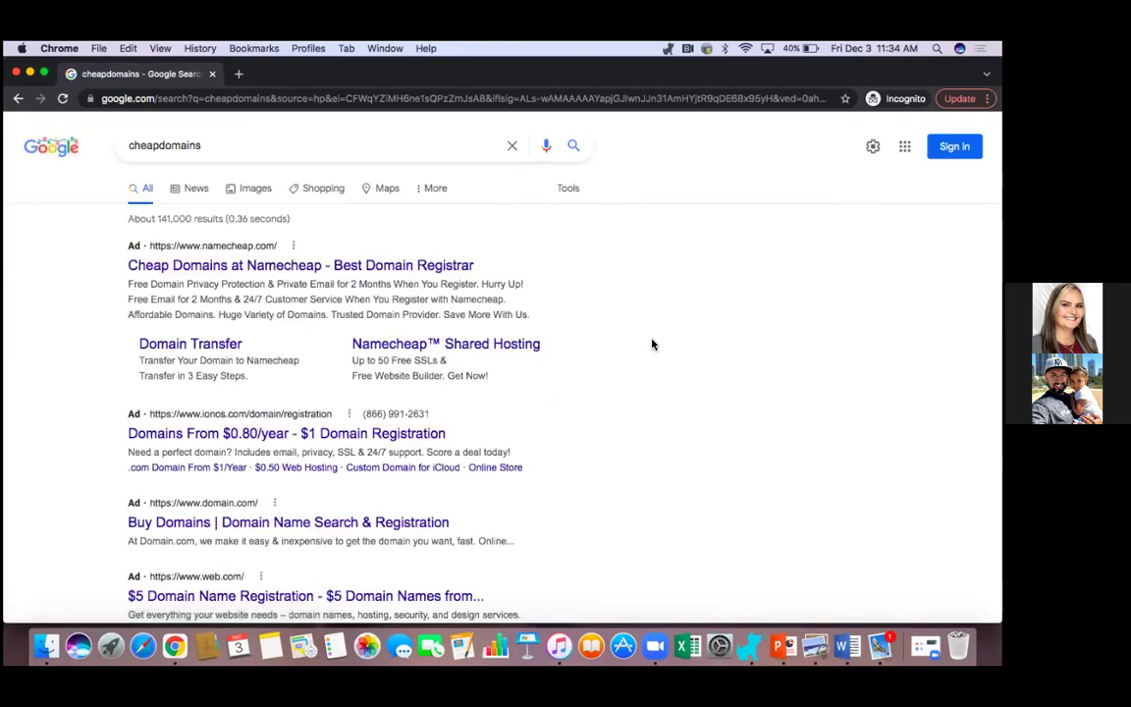
{"action": "scroll", "coordinate": [636, 420], "scroll_direction": "down", "scroll_amount": 5}
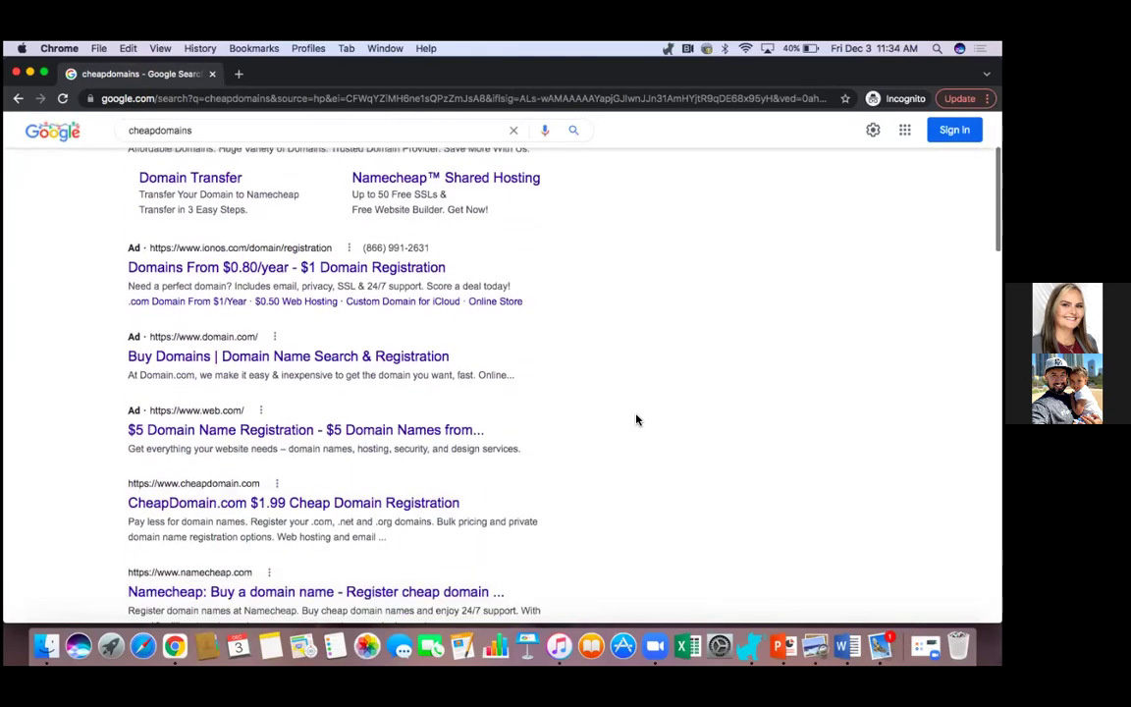
{"action": "scroll", "coordinate": [572, 450], "scroll_direction": "down", "scroll_amount": 1}
{"action": "scroll", "coordinate": [573, 450], "scroll_direction": "down", "scroll_amount": 10}
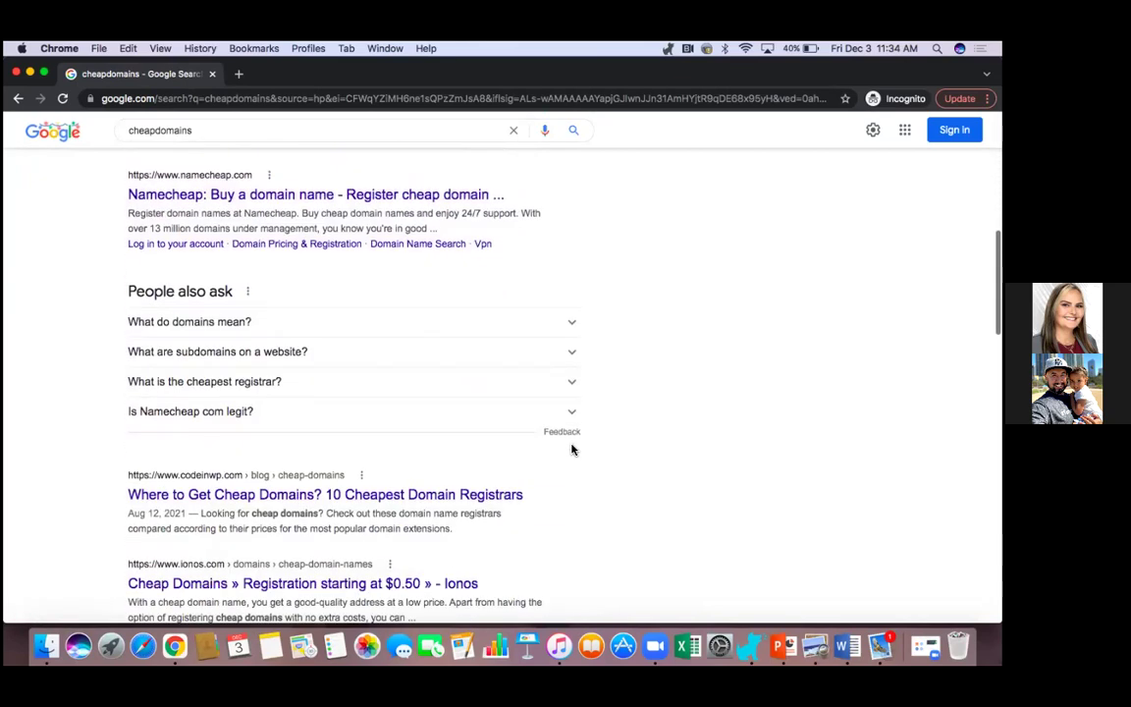
{"action": "scroll", "coordinate": [573, 449], "scroll_direction": "down", "scroll_amount": 5}
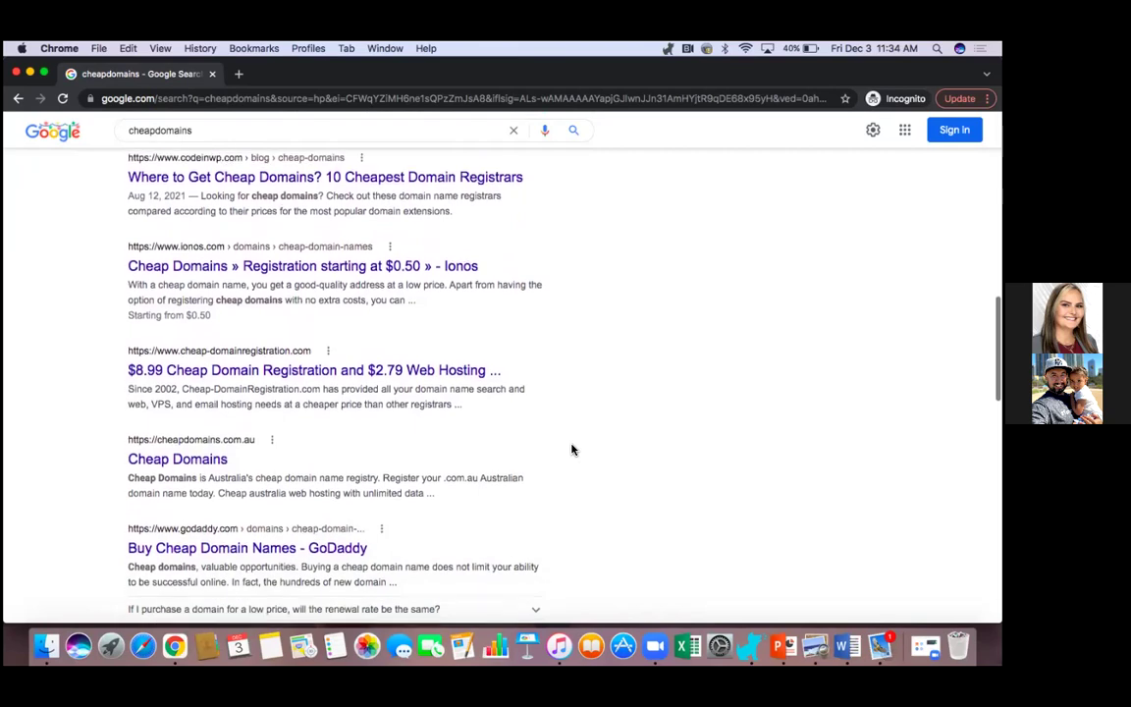
{"action": "scroll", "coordinate": [572, 450], "scroll_direction": "down", "scroll_amount": 2}
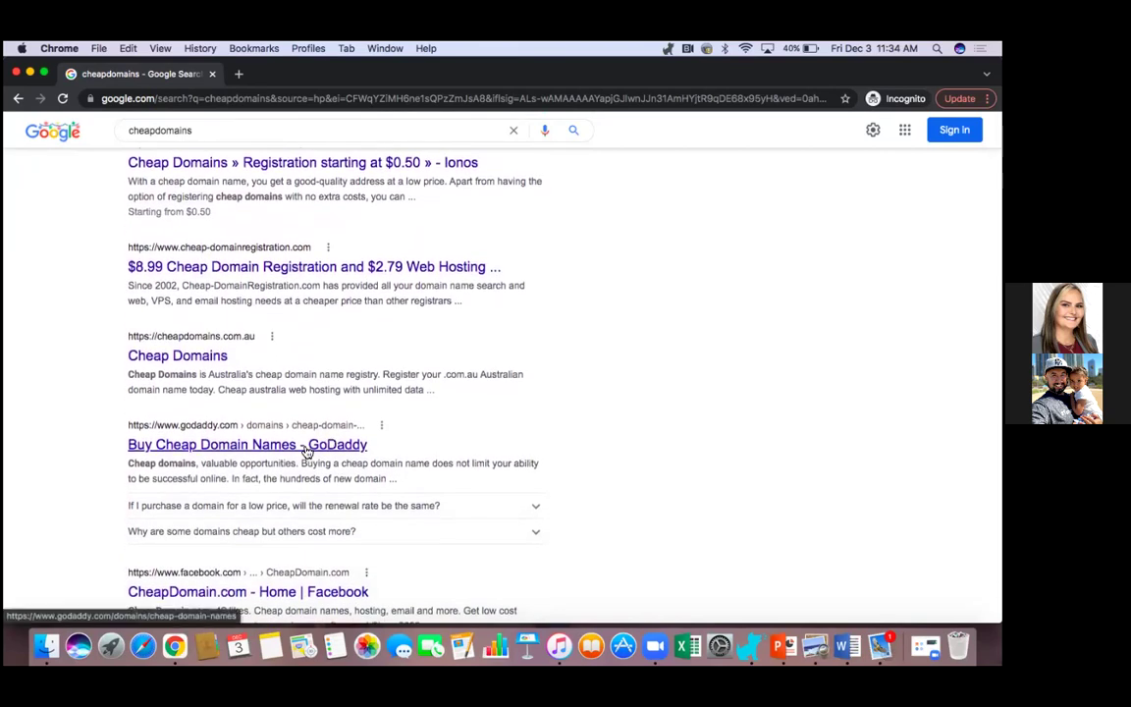
{"action": "scroll", "coordinate": [511, 363], "scroll_direction": "up", "scroll_amount": 10}
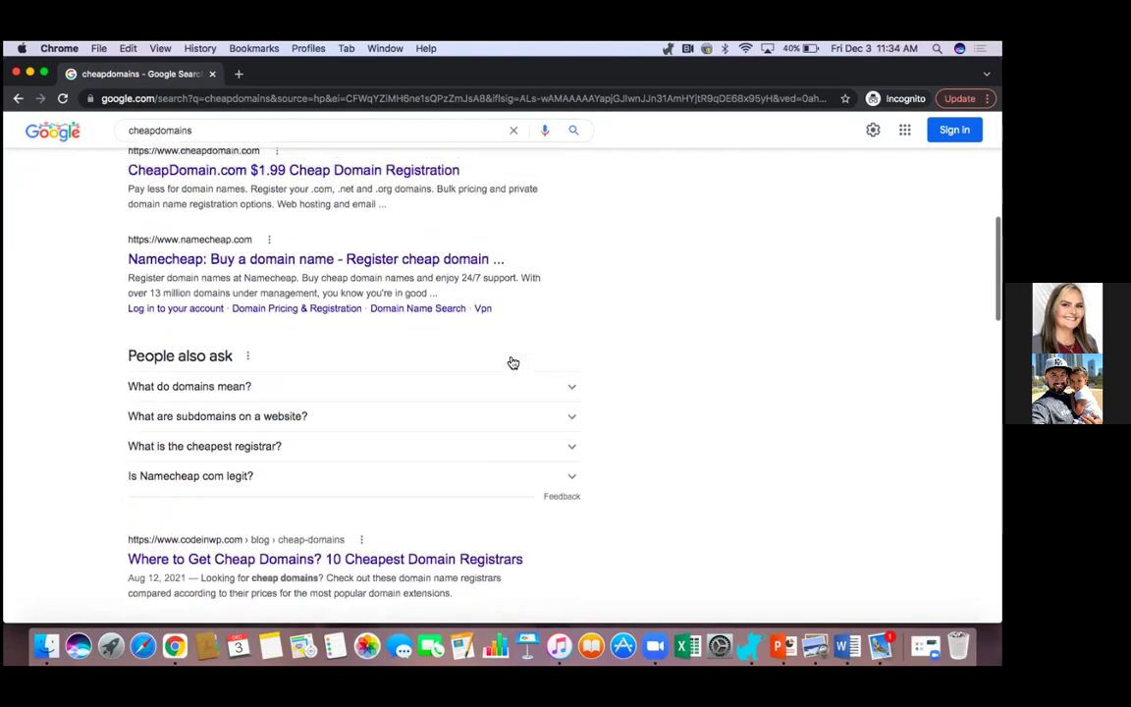
{"action": "scroll", "coordinate": [512, 362], "scroll_direction": "up", "scroll_amount": 6}
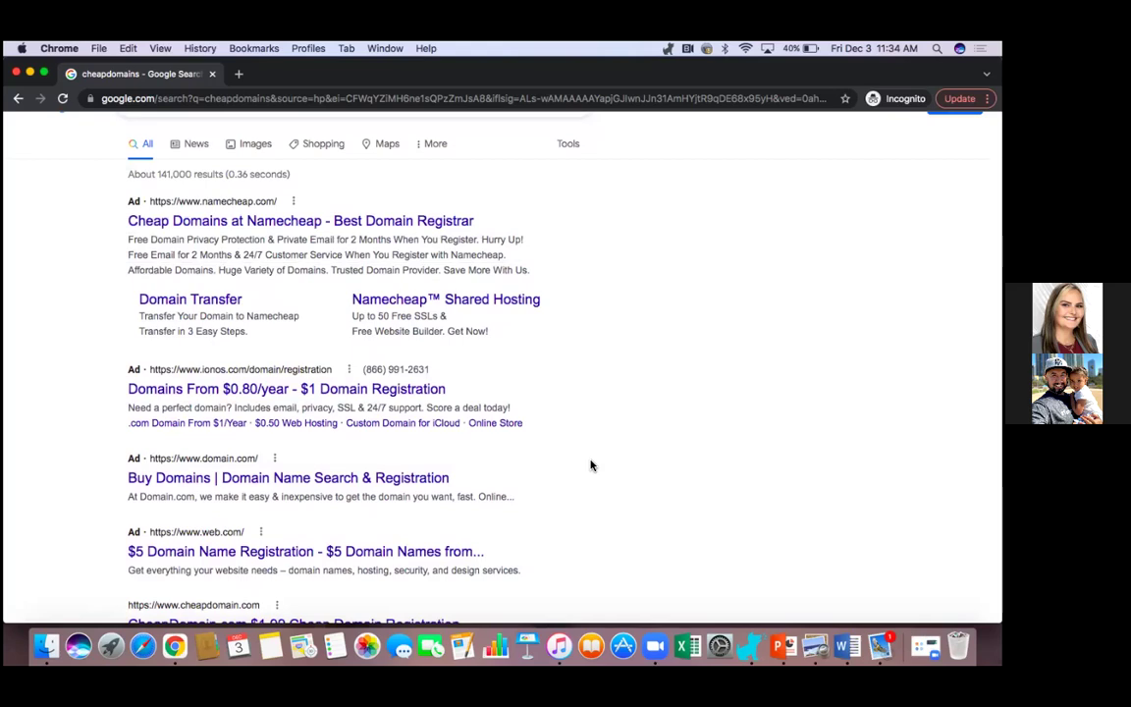
{"action": "scroll", "coordinate": [546, 425], "scroll_direction": "up", "scroll_amount": 1}
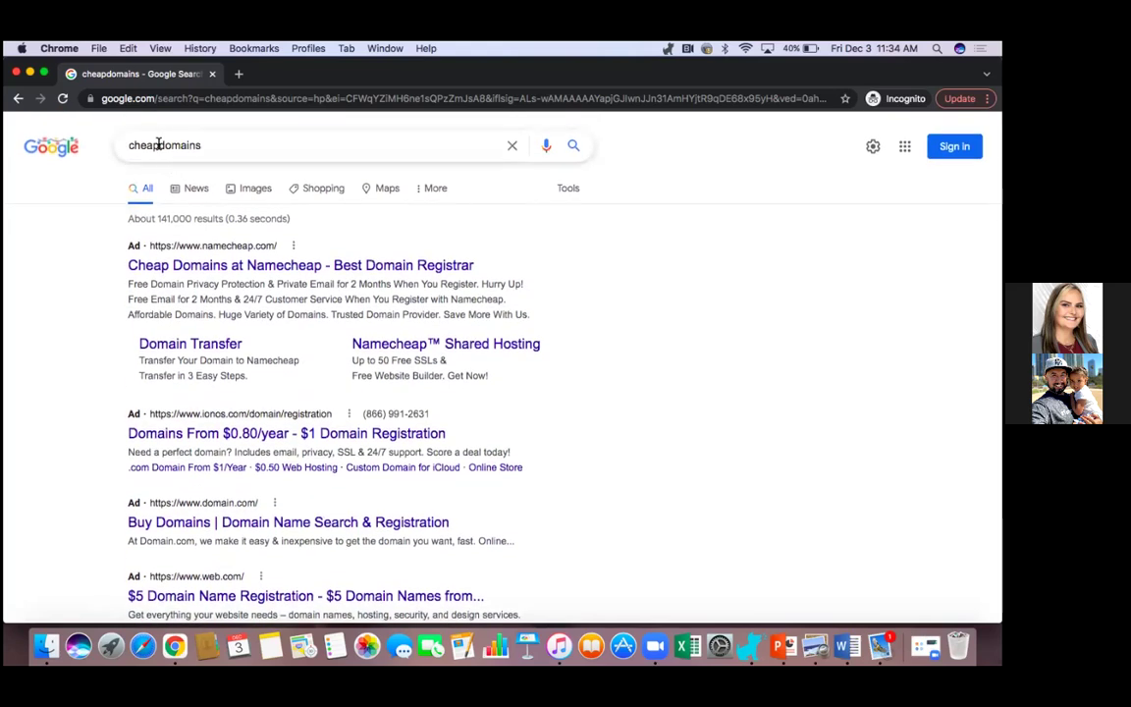
Correct the search to 'cheap domains' and scroll down to the GoDaddy ad.
{"action": "left_click", "coordinate": [158, 144]}
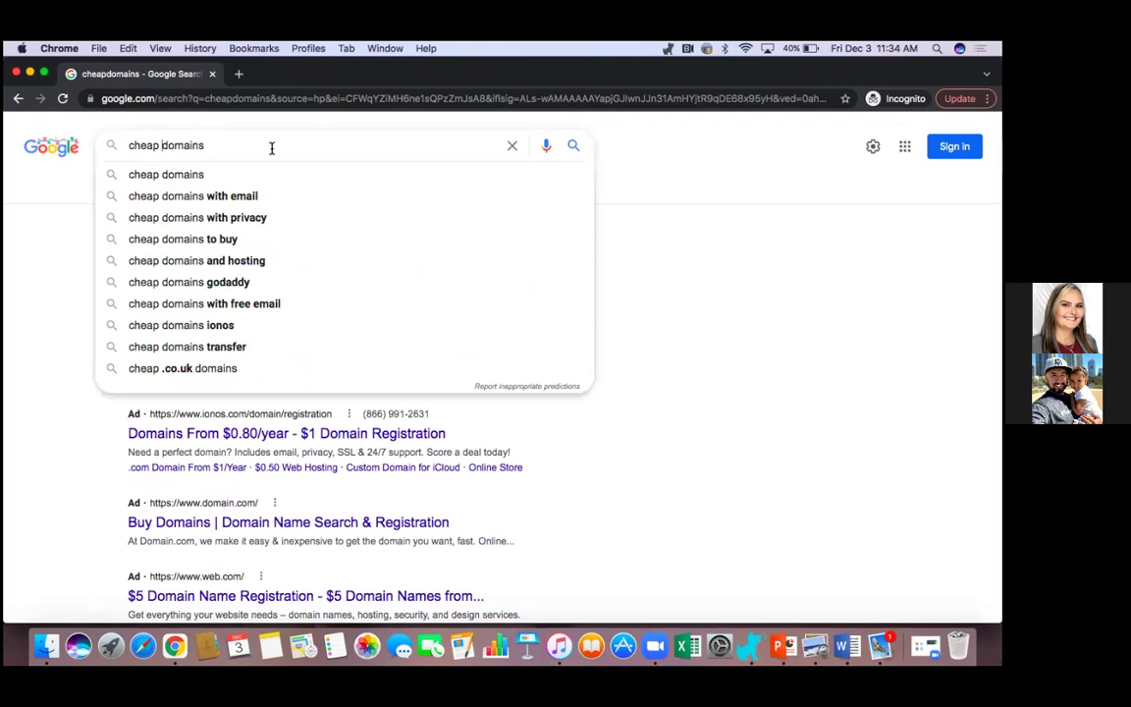
{"action": "key", "text": "Return"}
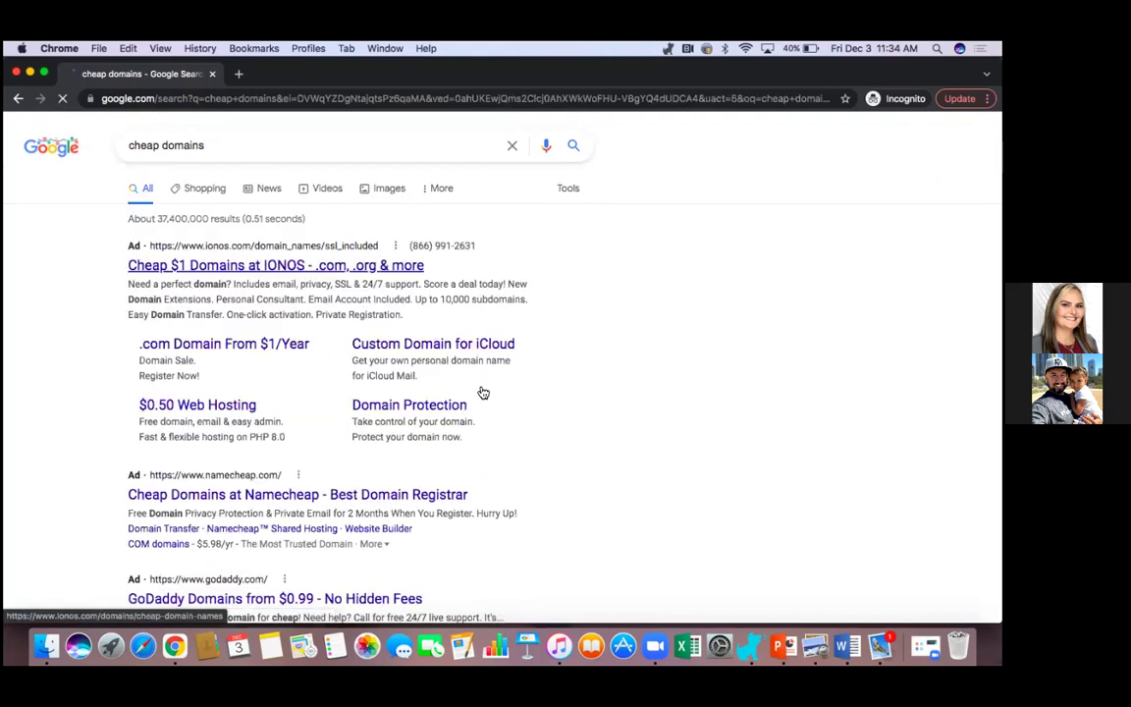
{"action": "scroll", "coordinate": [601, 457], "scroll_direction": "down", "scroll_amount": 2}
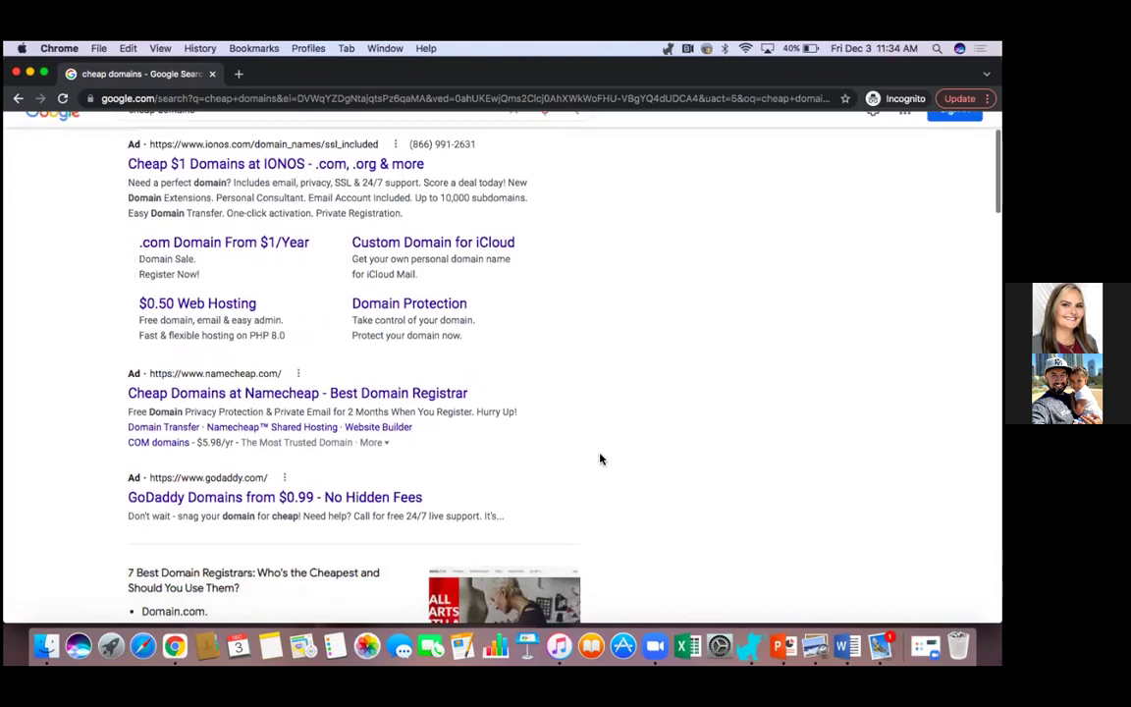
{"action": "scroll", "coordinate": [601, 458], "scroll_direction": "down", "scroll_amount": 2}
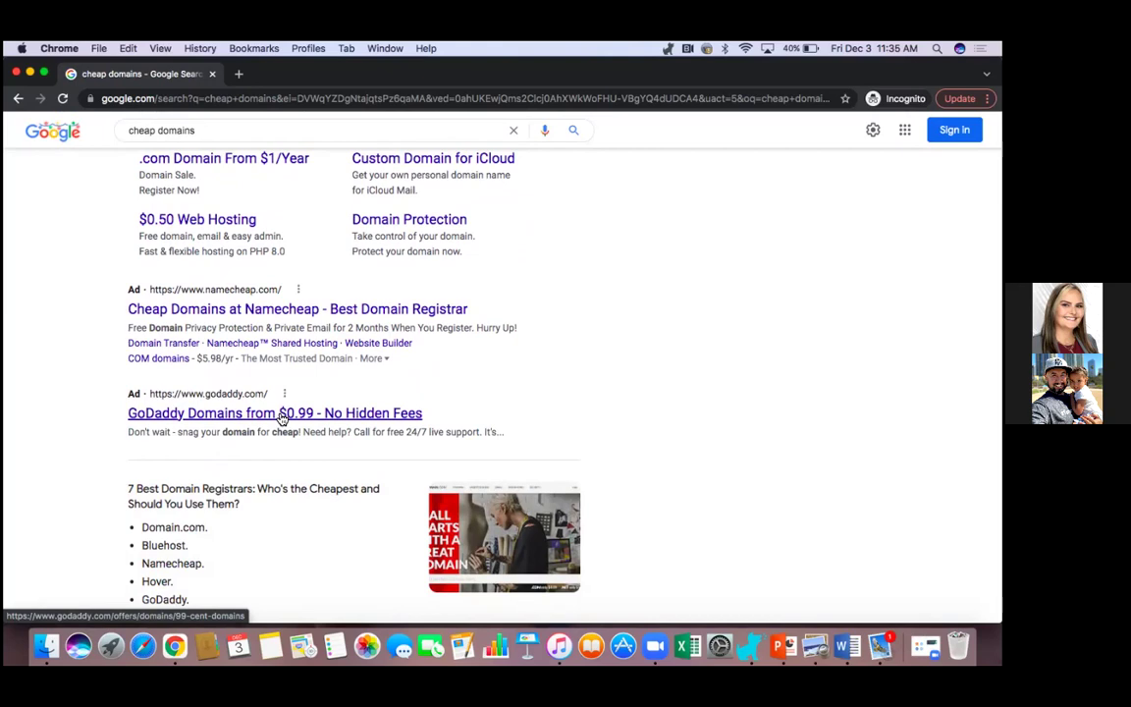
View GoDaddy's domains-from-$0.99 offer, return to the results, then close the incognito window.
{"action": "left_click", "coordinate": [282, 416]}
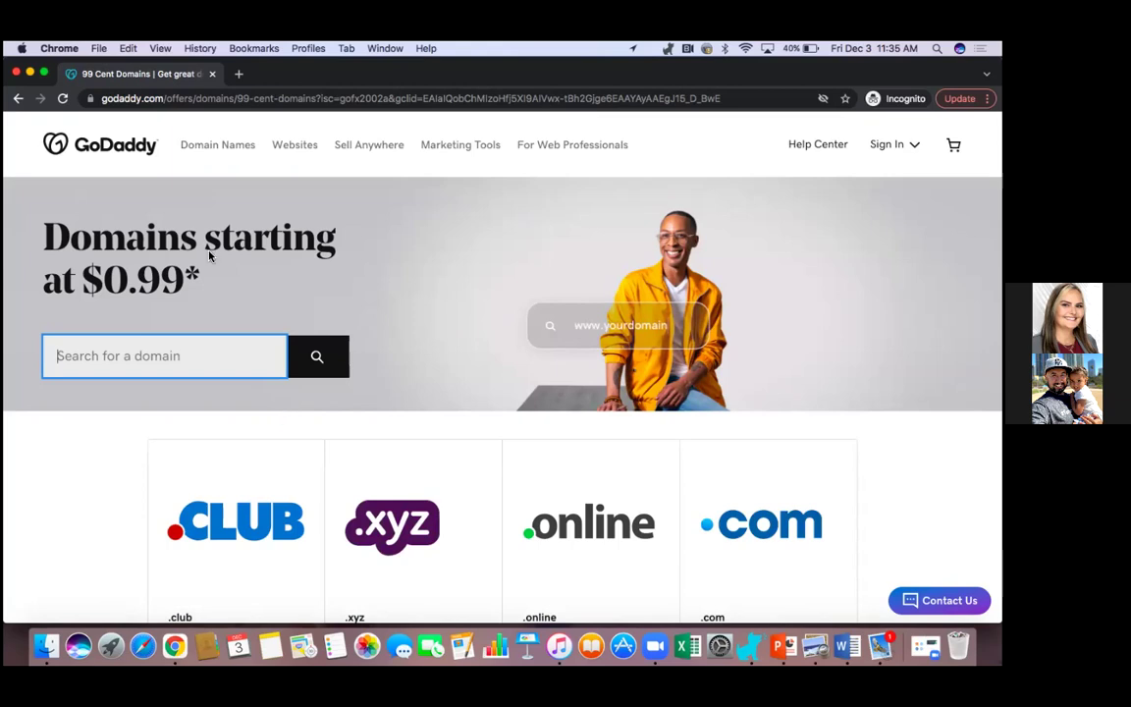
{"action": "left_click", "coordinate": [18, 99]}
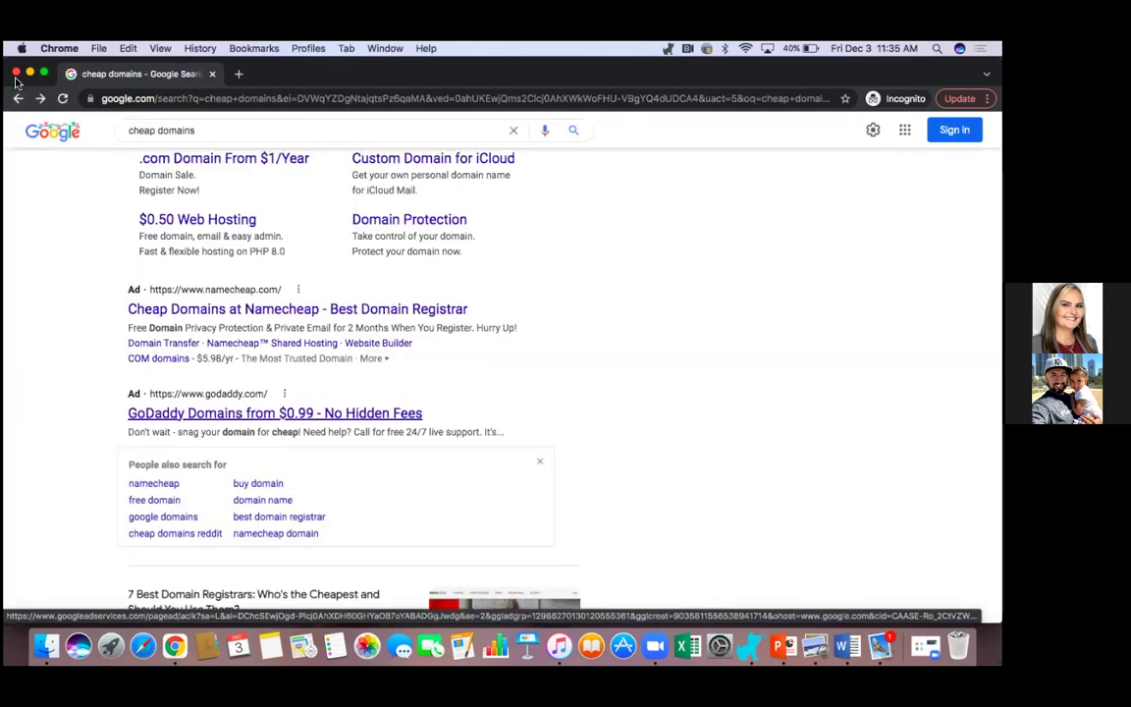
{"action": "left_click", "coordinate": [16, 74]}
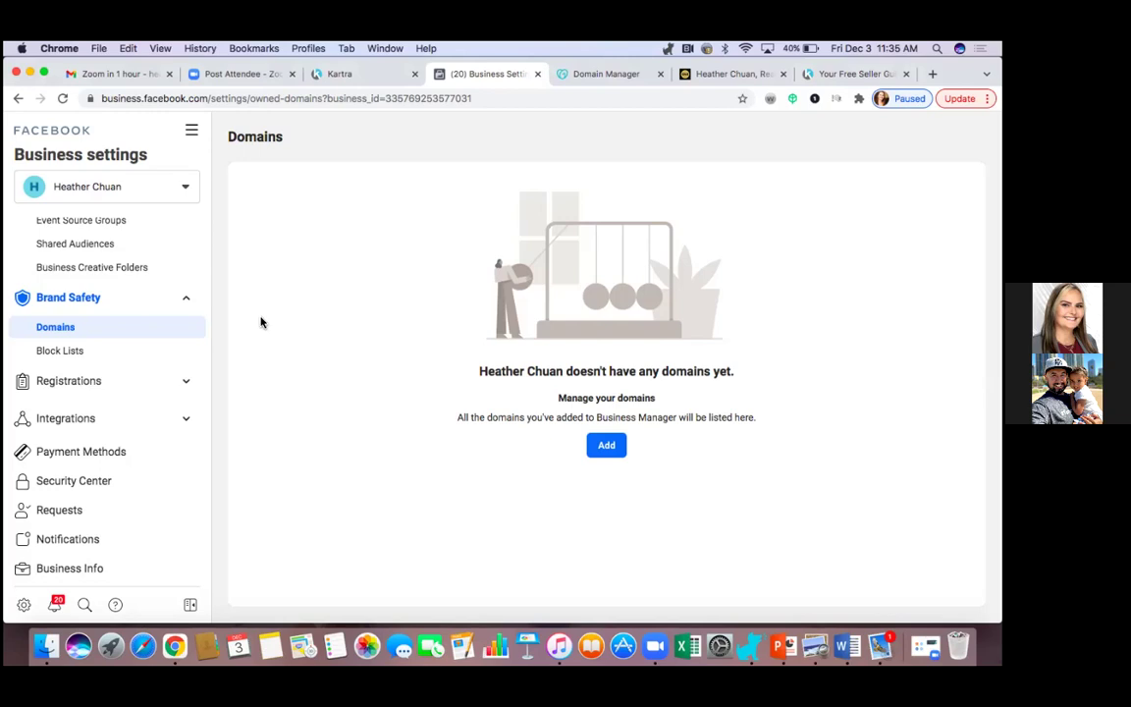
In Business Info, set the Primary Page to the United Real Estate realty group Page and save.
{"action": "left_click", "coordinate": [103, 573]}
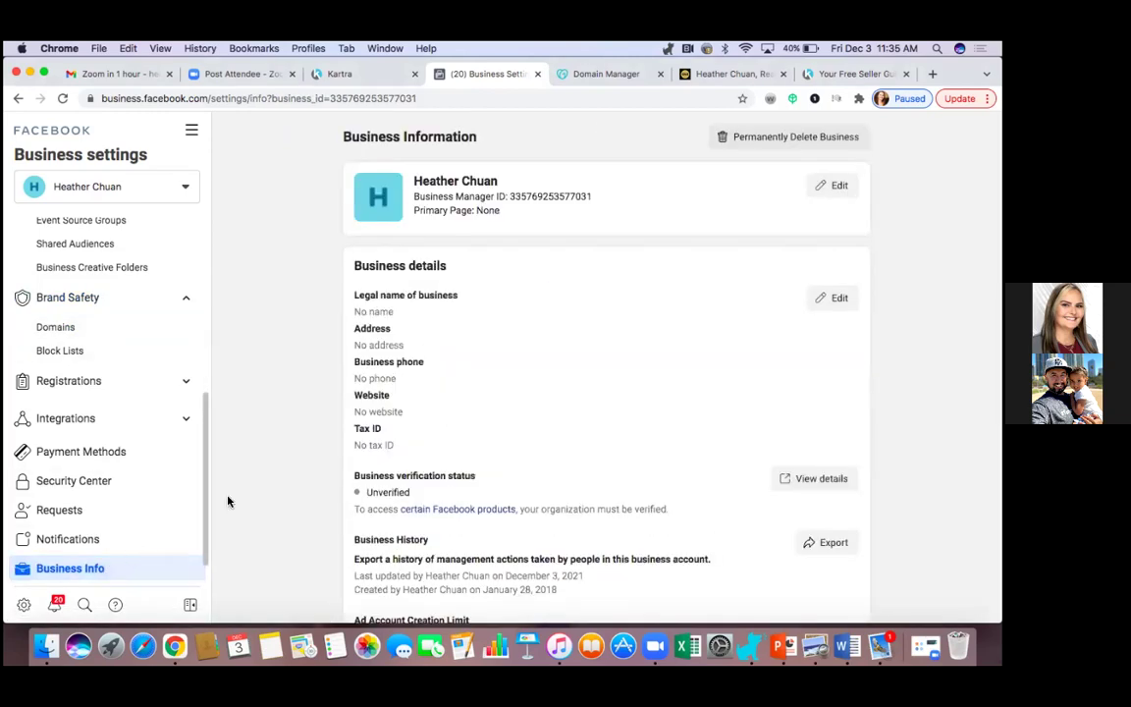
{"action": "scroll", "coordinate": [285, 466], "scroll_direction": "down", "scroll_amount": 1}
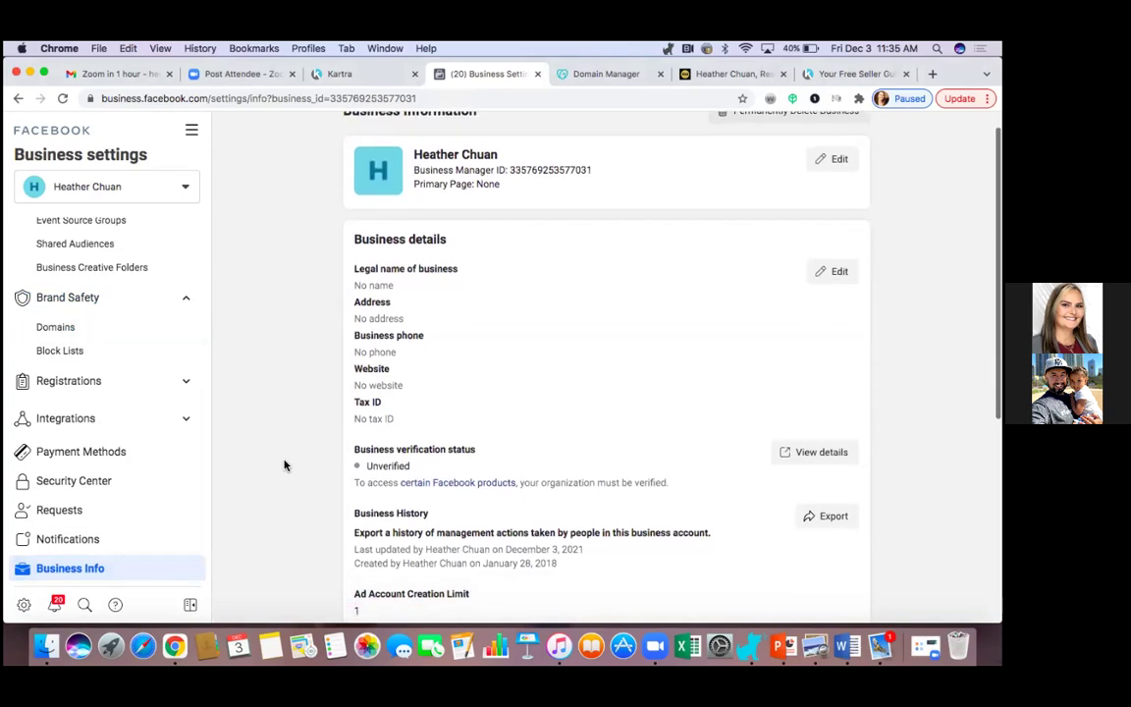
{"action": "scroll", "coordinate": [285, 465], "scroll_direction": "down", "scroll_amount": 1}
{"action": "scroll", "coordinate": [284, 465], "scroll_direction": "down", "scroll_amount": 1}
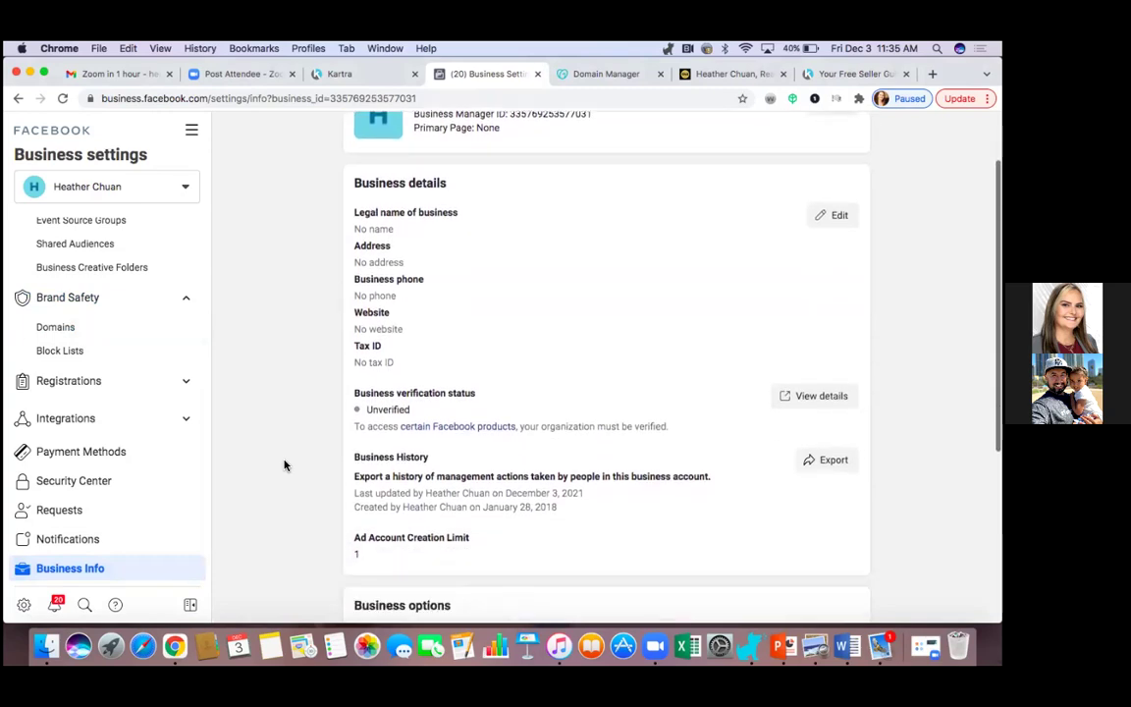
{"action": "scroll", "coordinate": [839, 224], "scroll_direction": "up", "scroll_amount": 3}
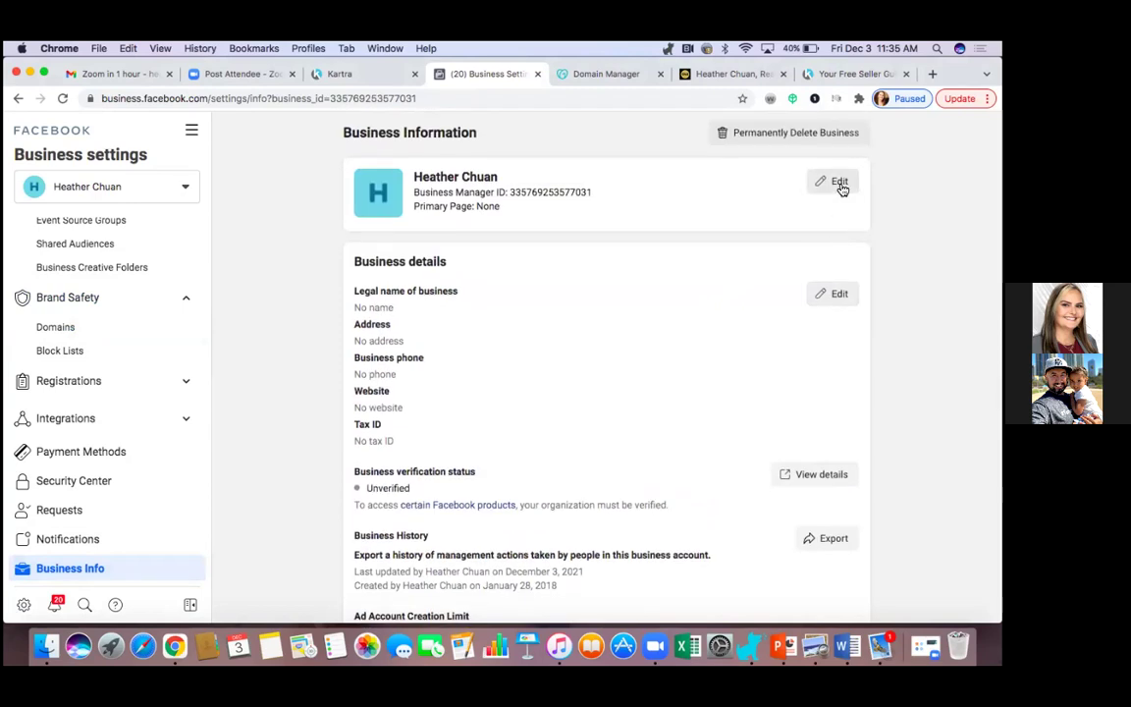
{"action": "left_click", "coordinate": [840, 184]}
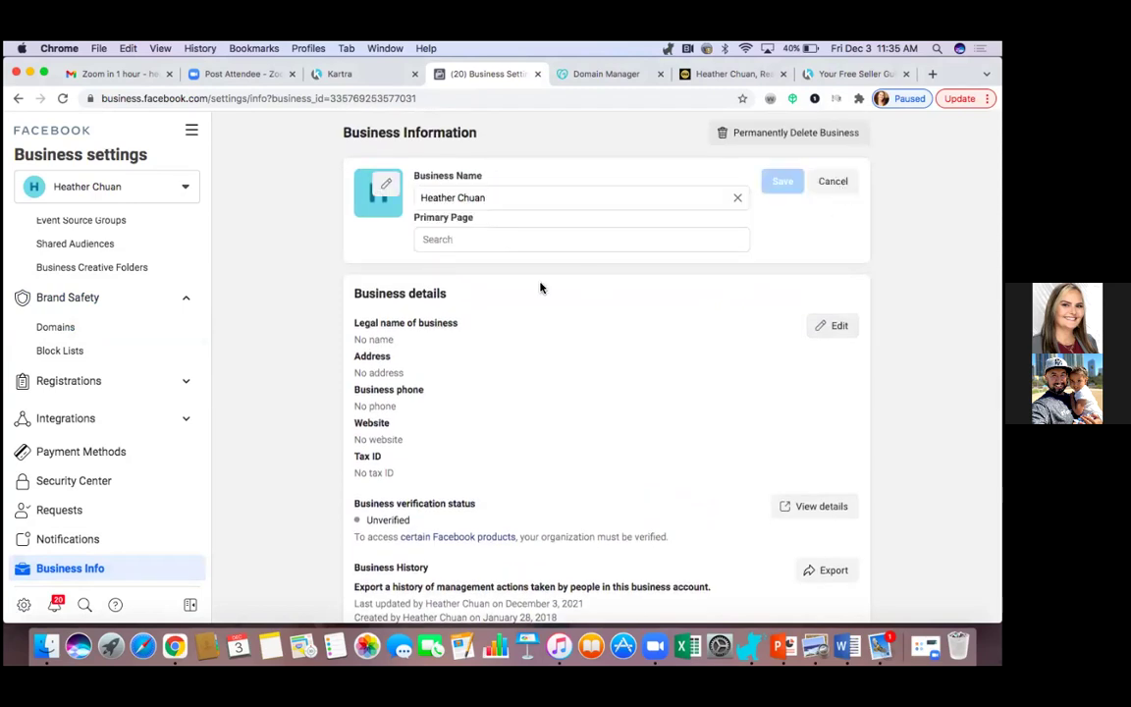
{"action": "left_click", "coordinate": [498, 240]}
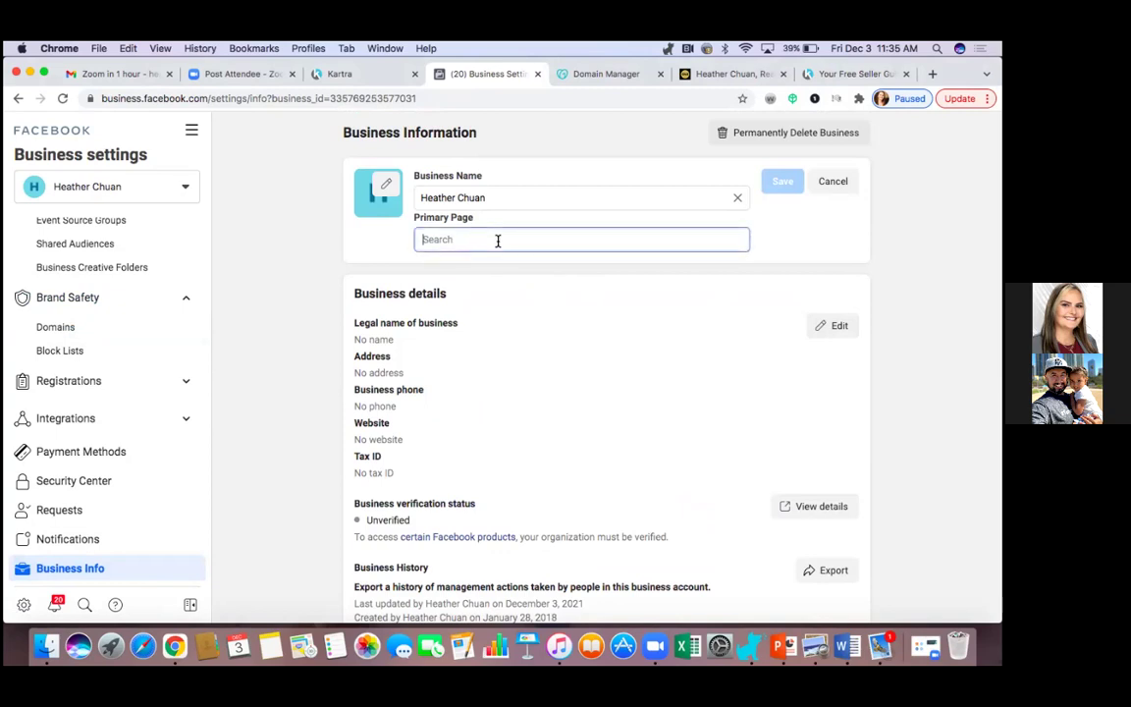
{"action": "type", "text": "heather"}
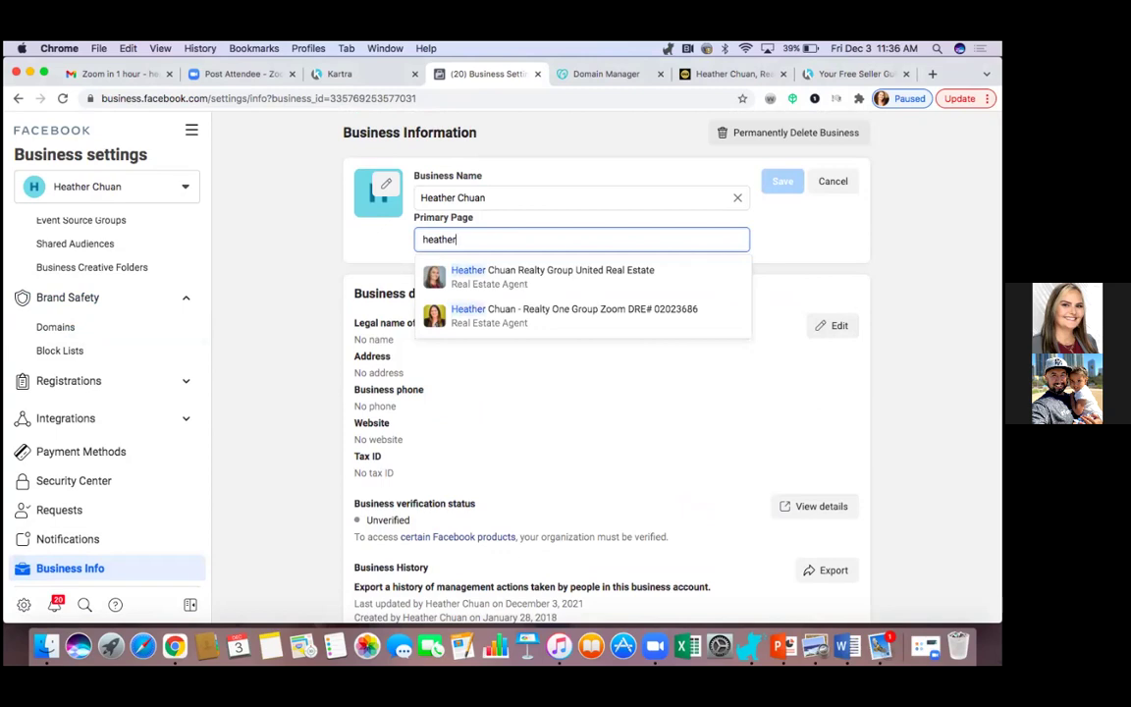
{"action": "left_click", "coordinate": [540, 282]}
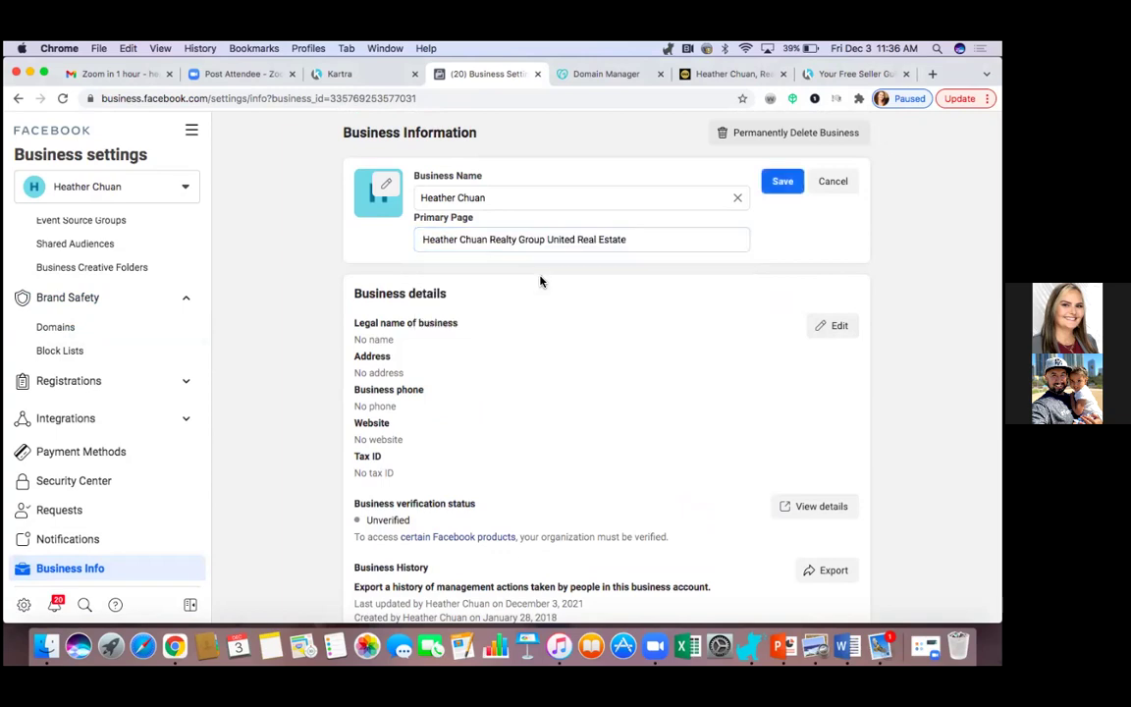
{"action": "left_click", "coordinate": [783, 181]}
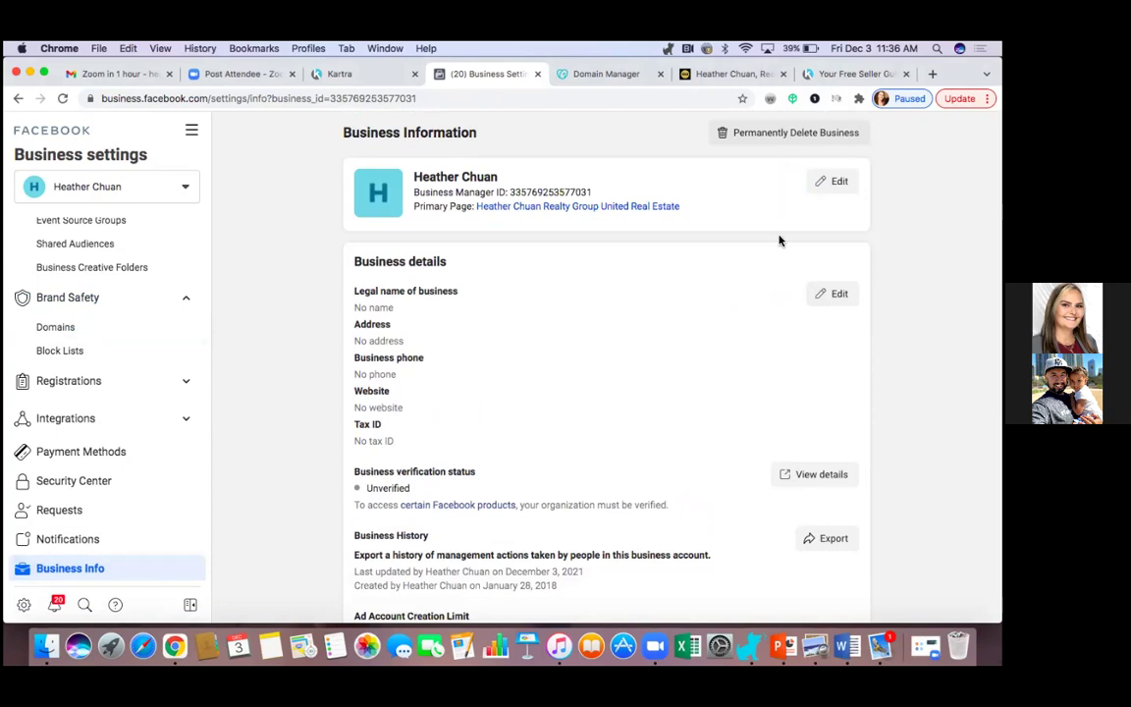
Begin entering the owner's name as the legal business name, then open My Info for editing.
{"action": "scroll", "coordinate": [758, 293], "scroll_direction": "down", "scroll_amount": 1}
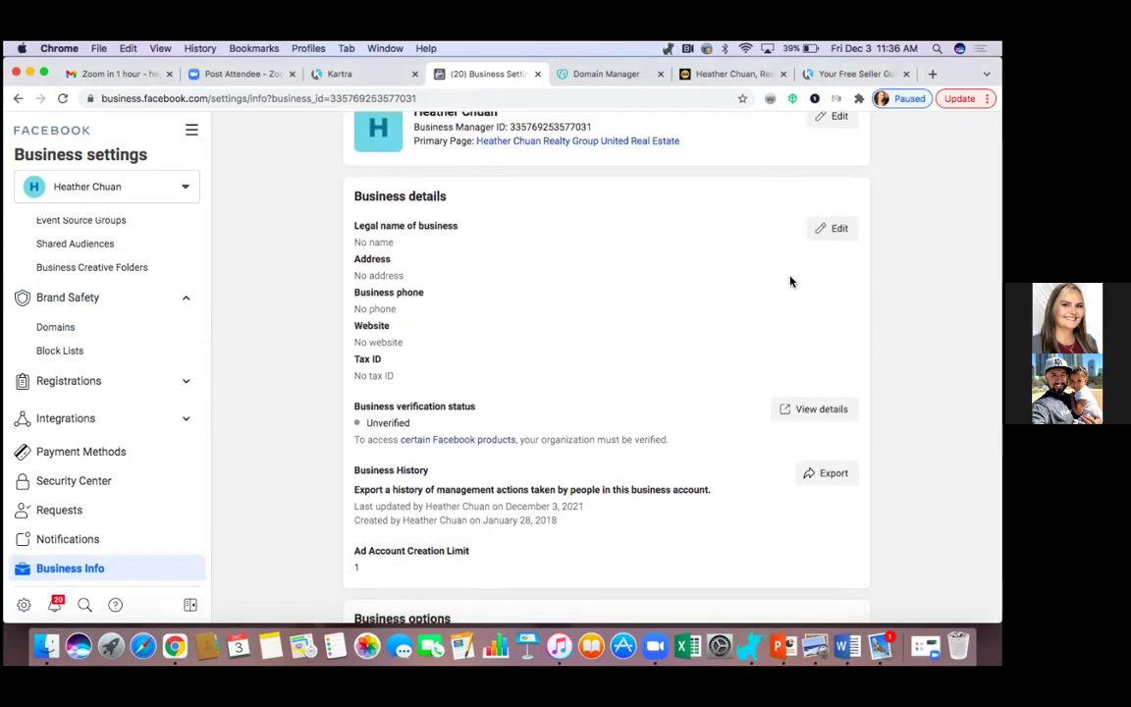
{"action": "left_click", "coordinate": [831, 230]}
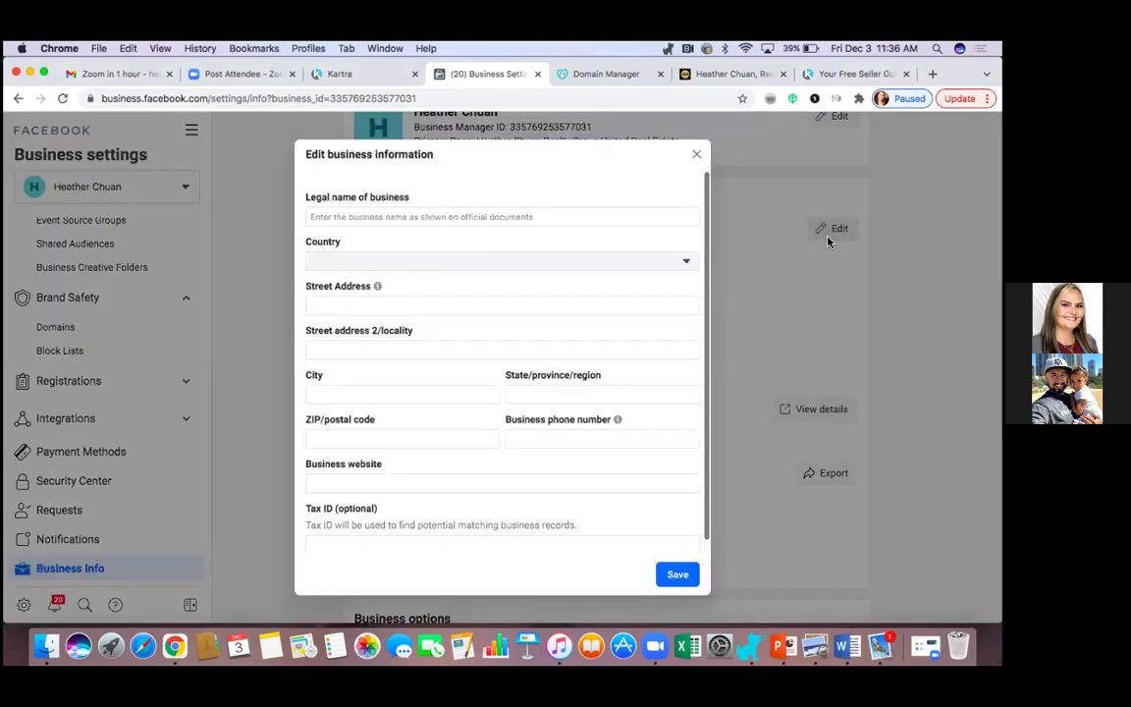
{"action": "left_click", "coordinate": [446, 217]}
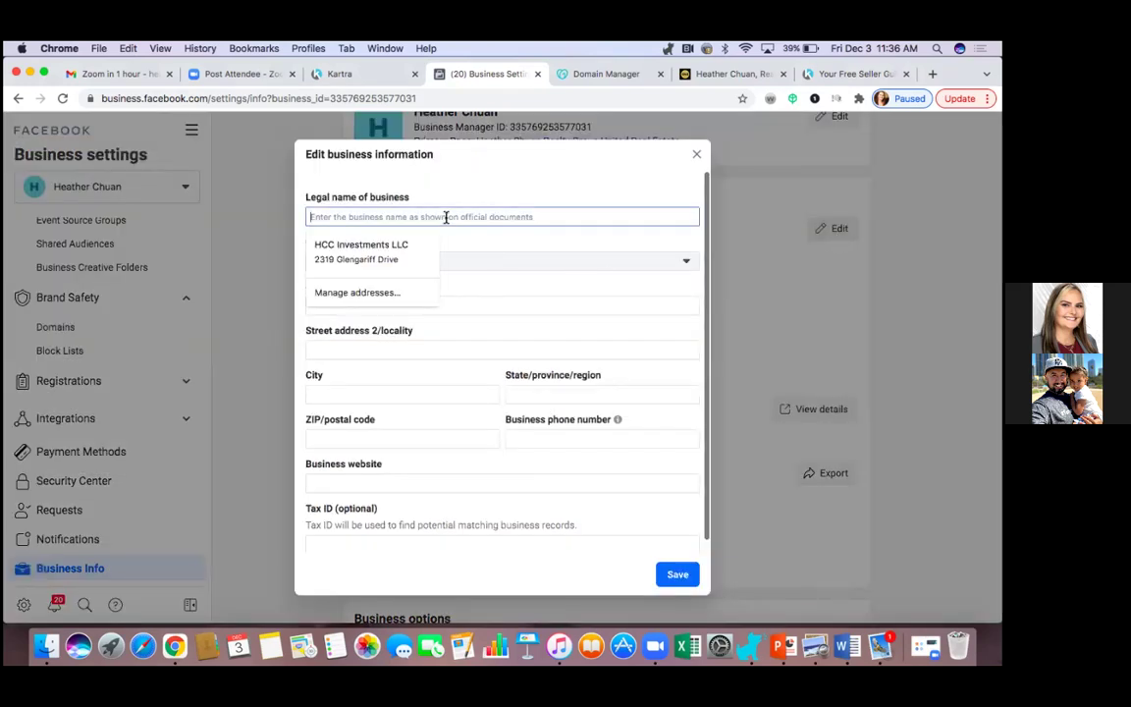
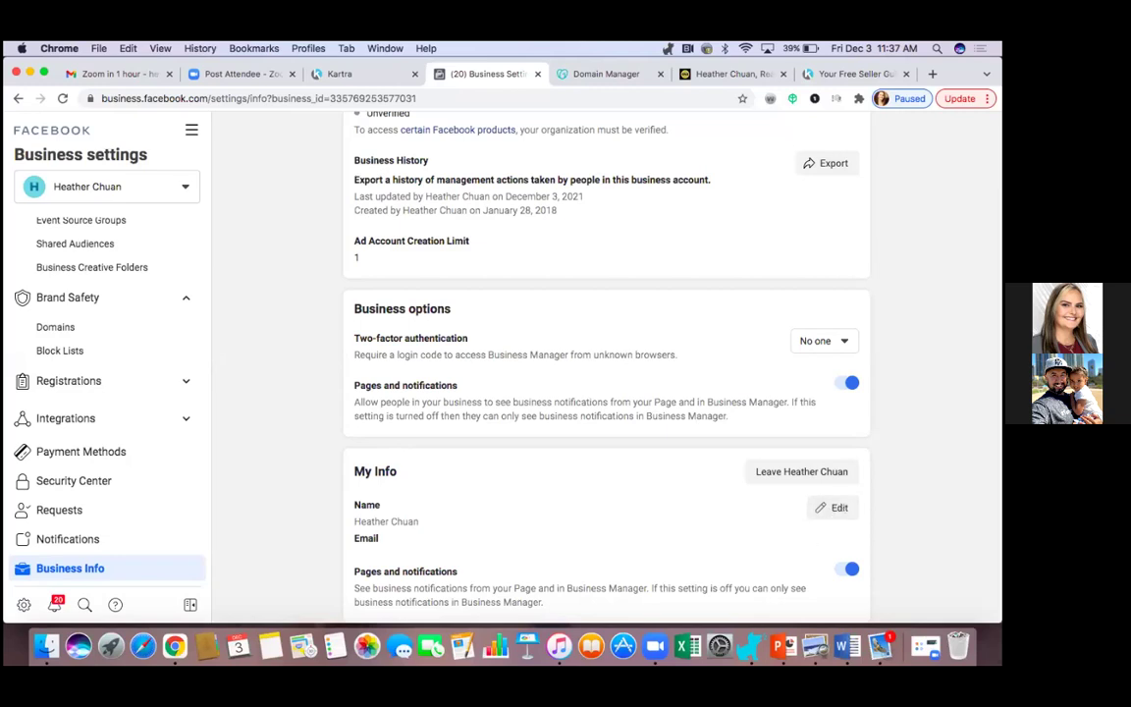
{"action": "left_click", "coordinate": [835, 511]}
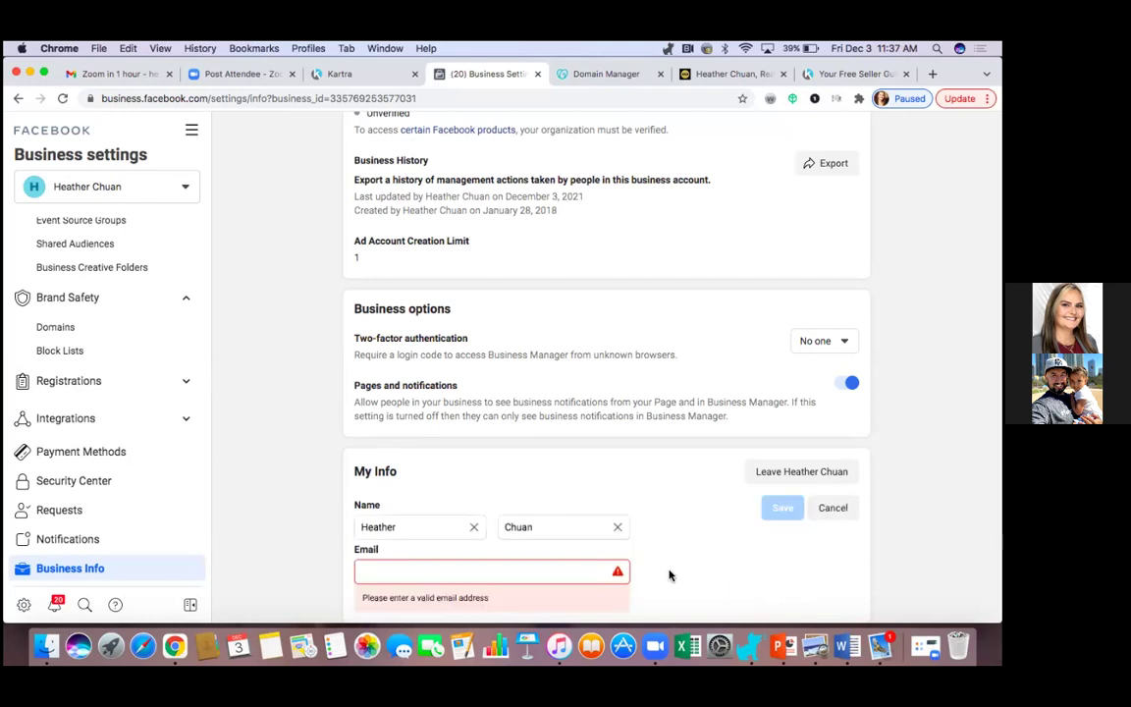
Enter the new email address in Email and Confirm email under My Info, then save.
{"action": "scroll", "coordinate": [638, 560], "scroll_direction": "down", "scroll_amount": 2}
{"action": "left_click", "coordinate": [415, 523]}
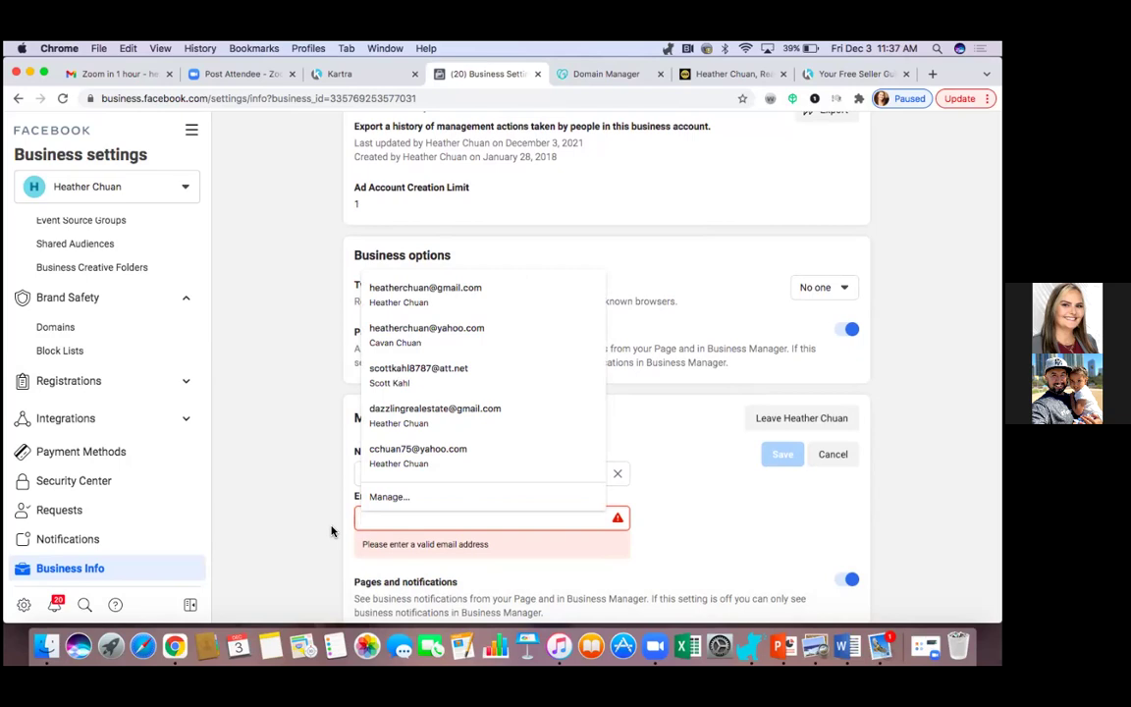
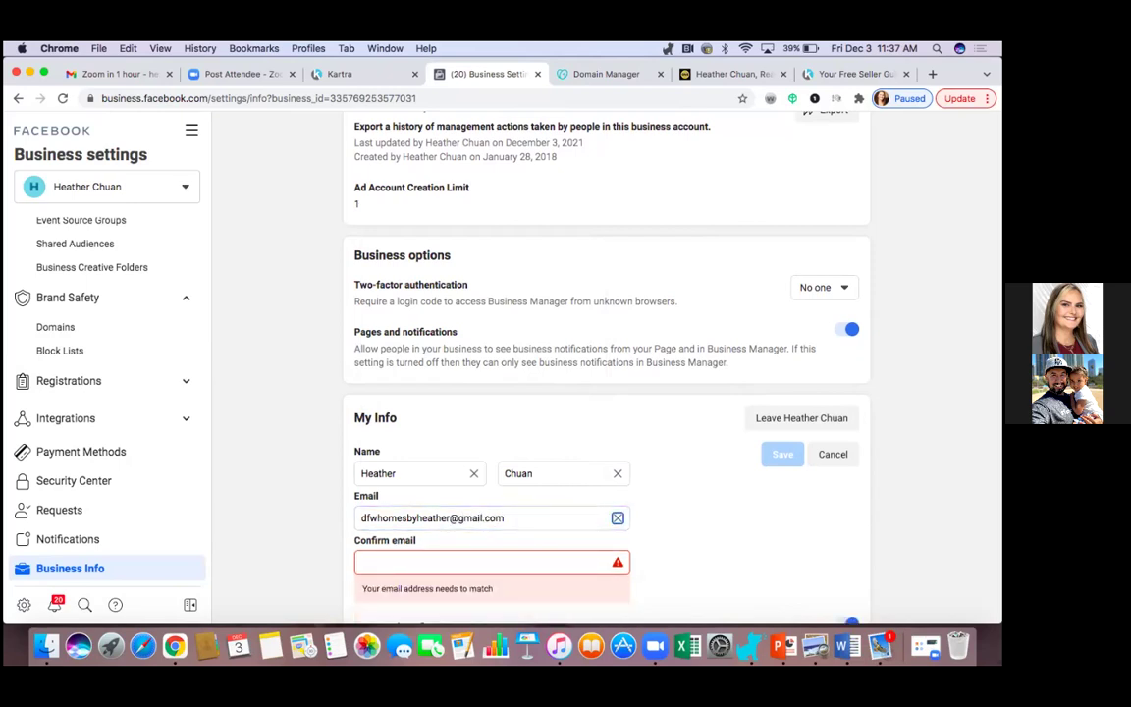
{"action": "key", "text": "Tab"}
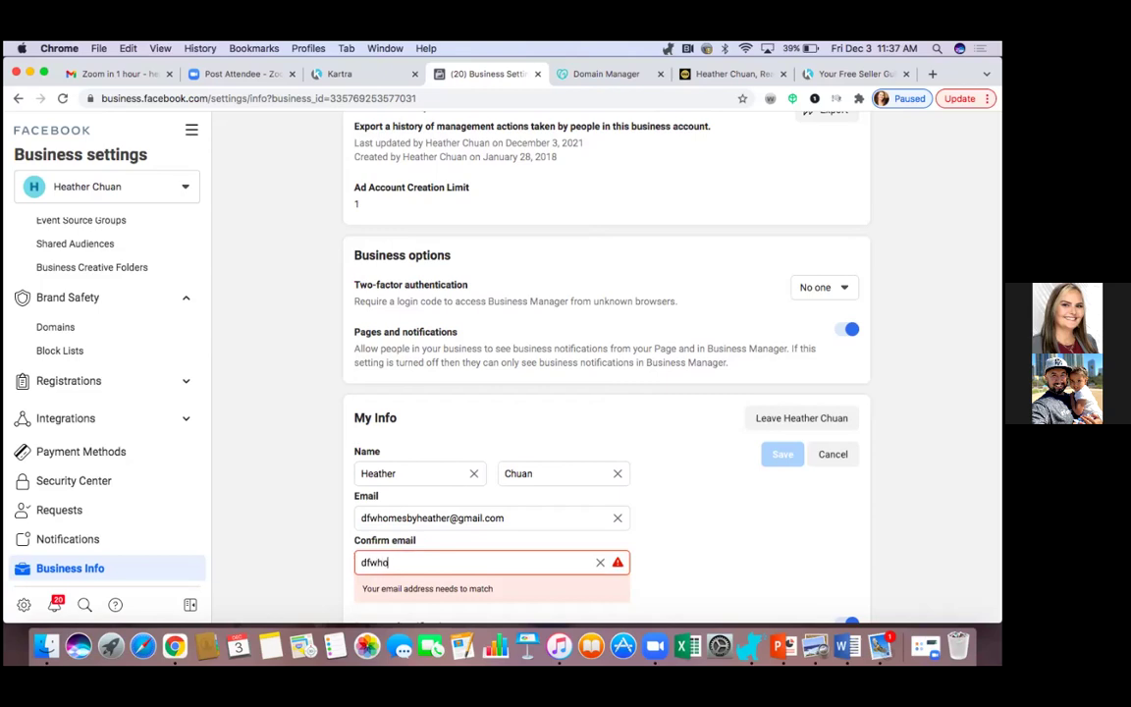
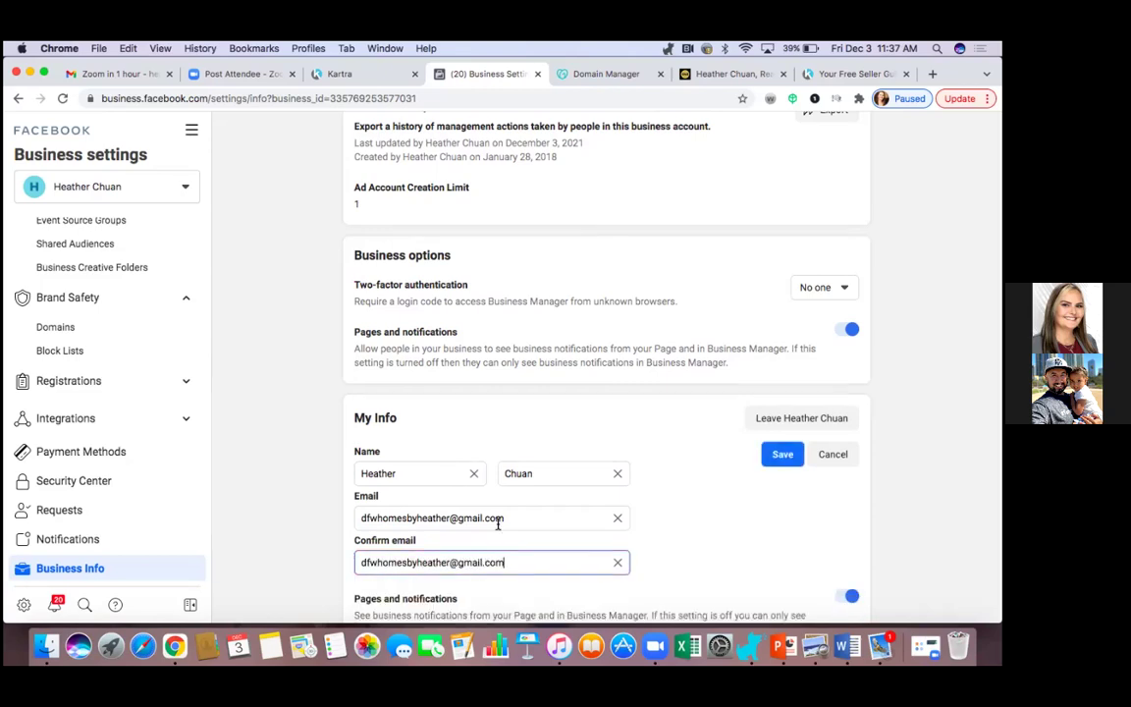
{"action": "scroll", "coordinate": [752, 521], "scroll_direction": "down", "scroll_amount": 1}
{"action": "left_click", "coordinate": [783, 430]}
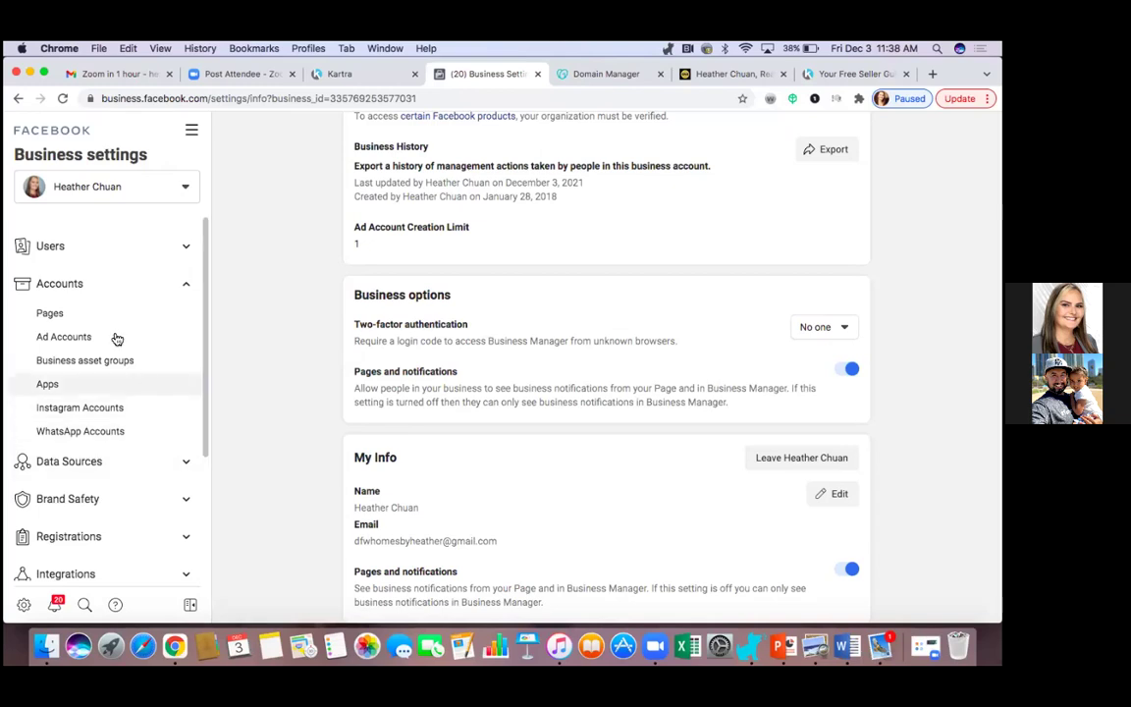
Open Pages settings, review both Pages and the second Page's people, and check the account list.
{"action": "left_click", "coordinate": [69, 316]}
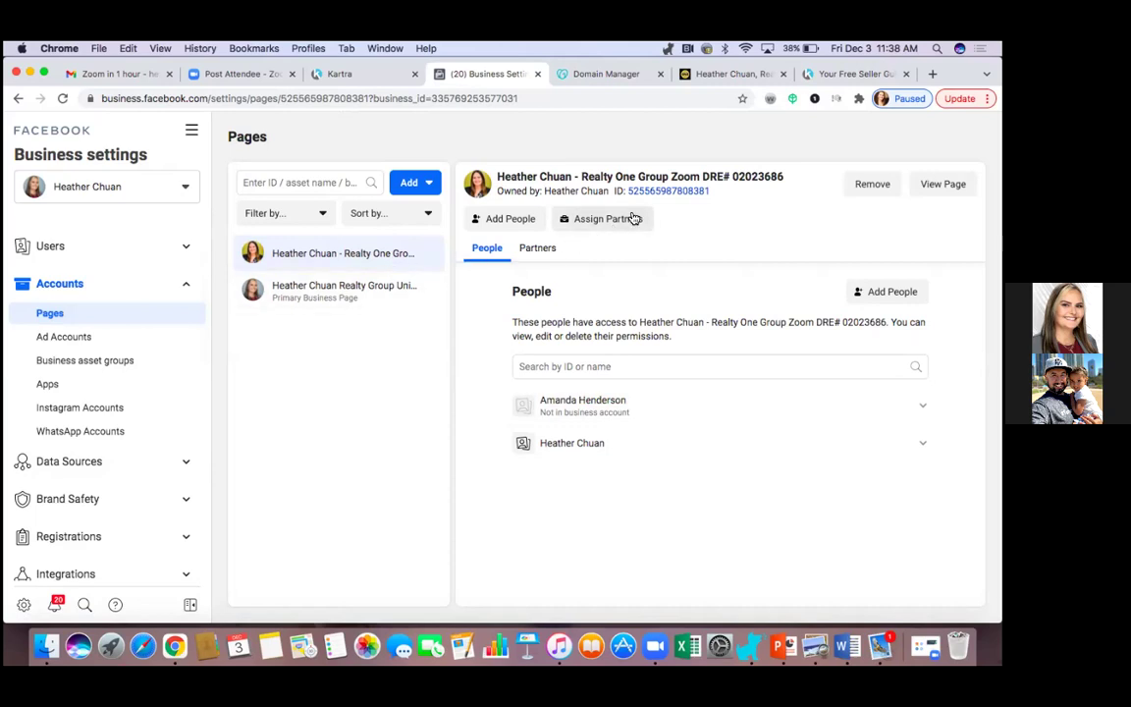
{"action": "left_click", "coordinate": [391, 291]}
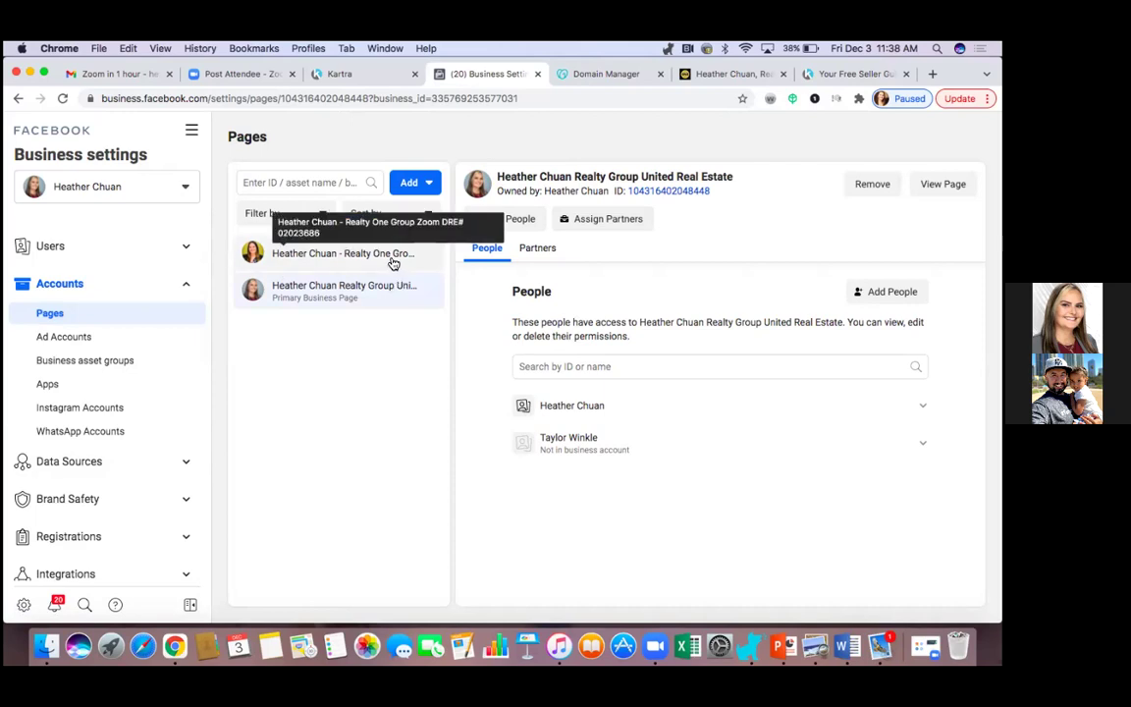
{"action": "left_click", "coordinate": [392, 261]}
{"action": "left_click", "coordinate": [393, 284]}
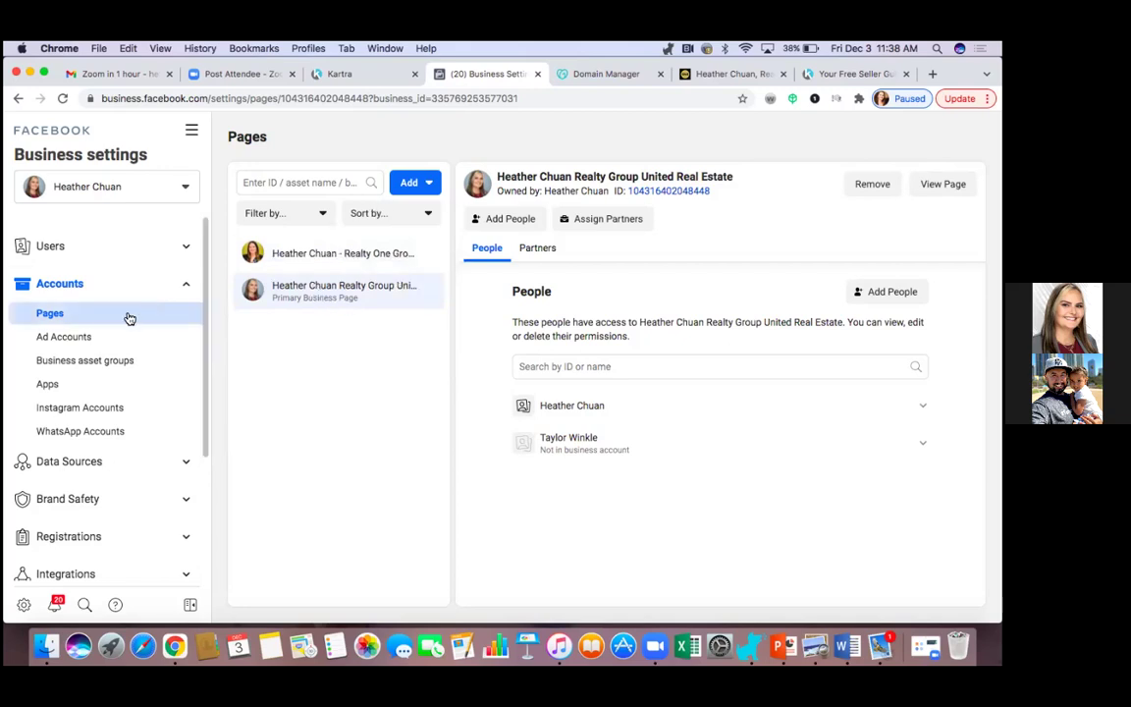
{"action": "left_click", "coordinate": [161, 184]}
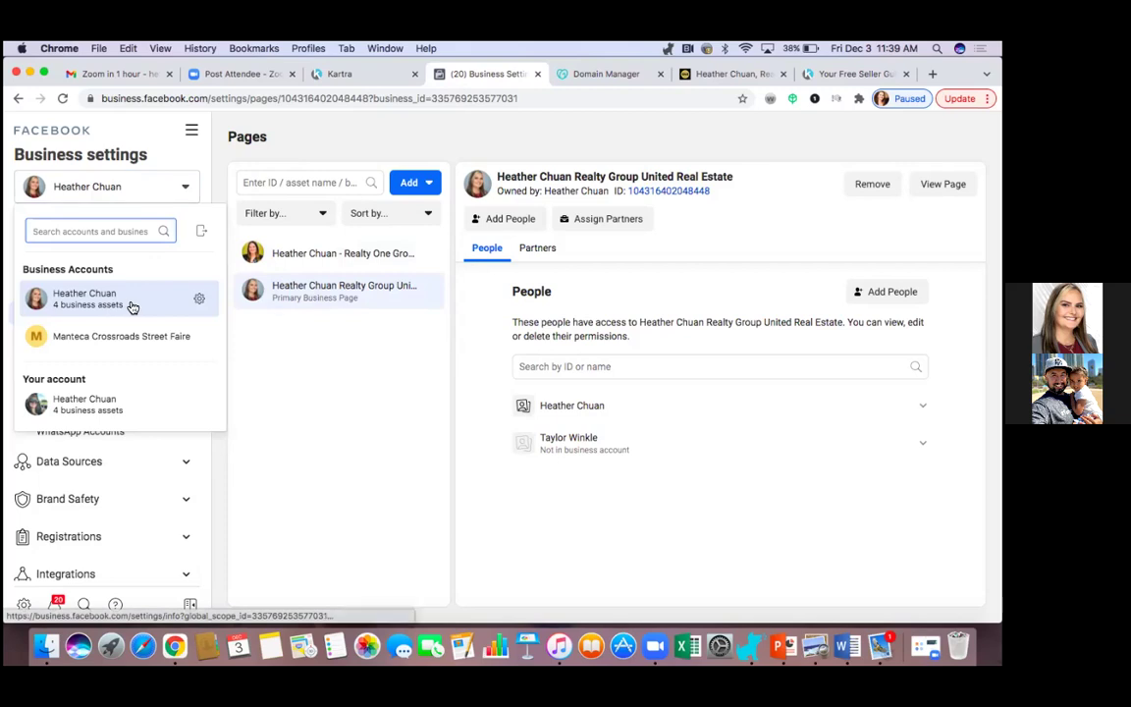
{"action": "mouse_move", "coordinate": [132, 308]}
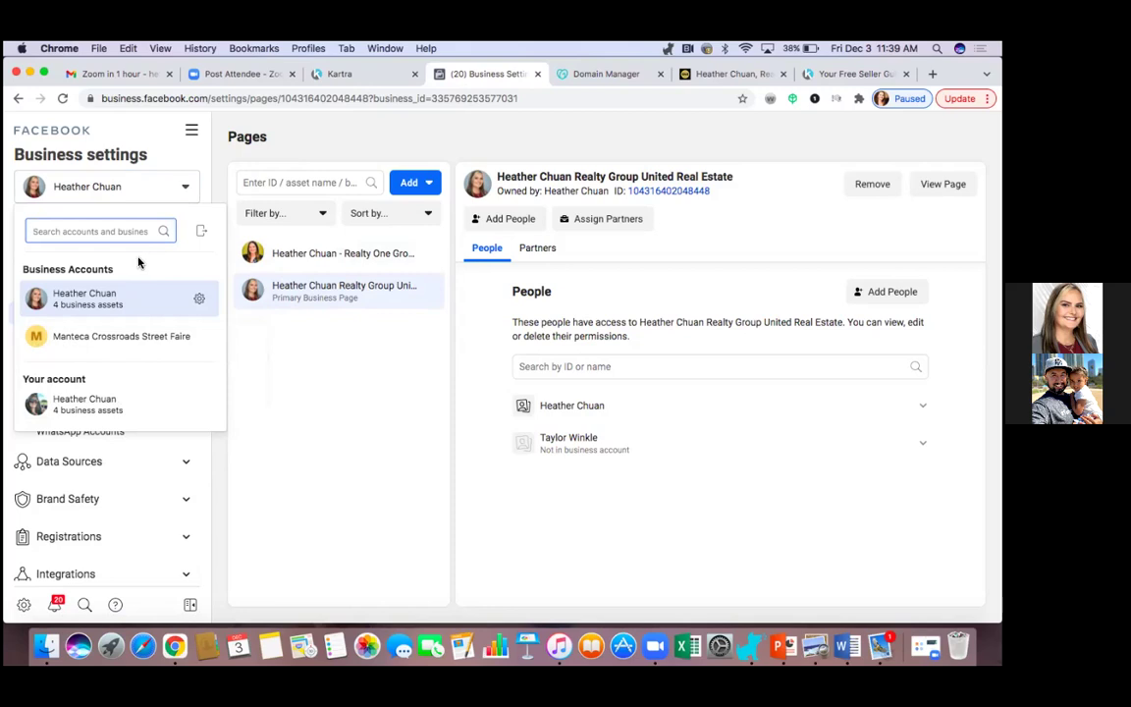
{"action": "left_click", "coordinate": [218, 181]}
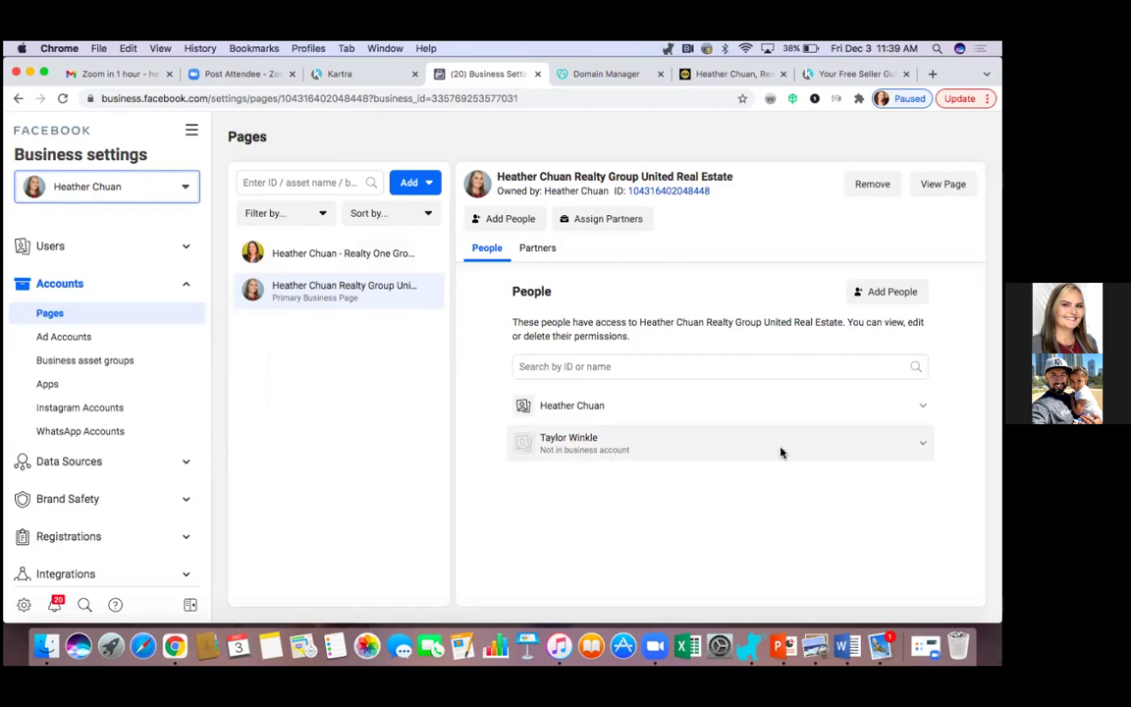
Remove the 'Not in business account' person from the second Page, confirming the removal.
{"action": "left_click", "coordinate": [687, 443]}
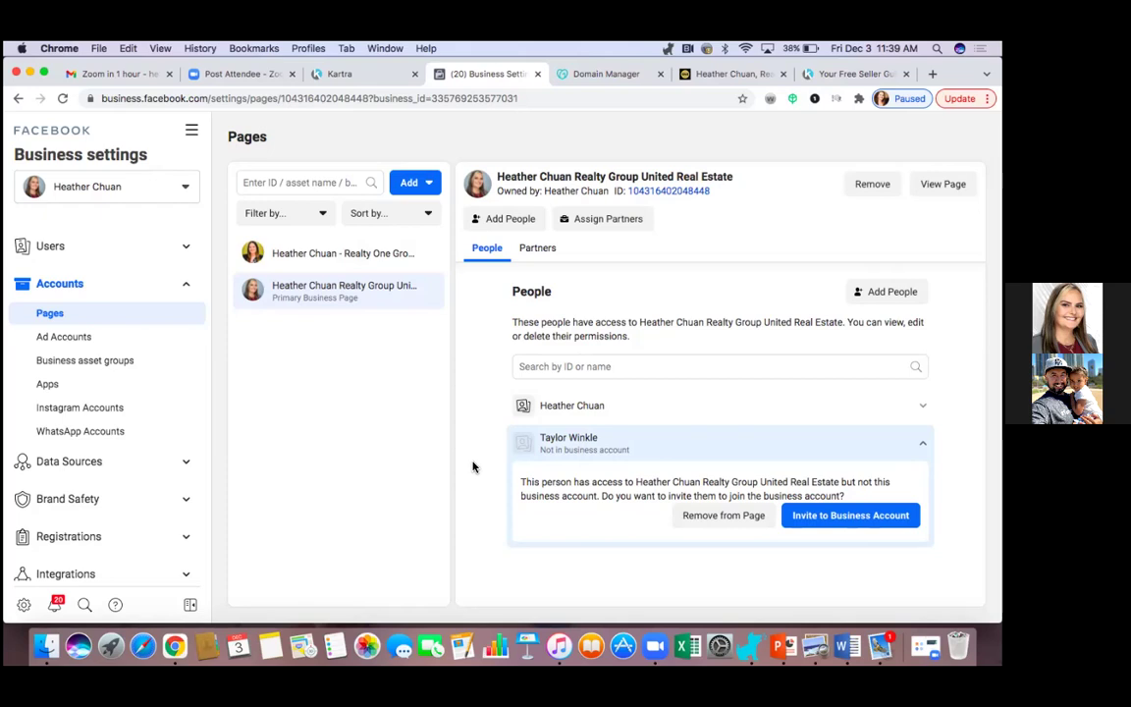
{"action": "left_click", "coordinate": [746, 520]}
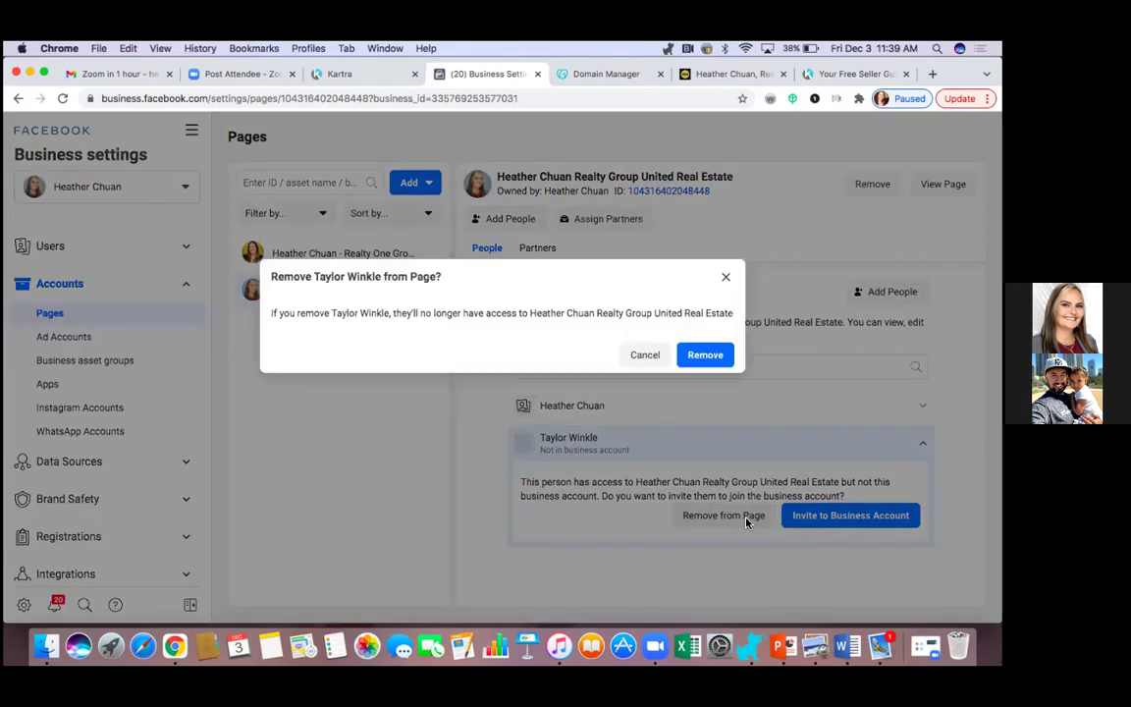
{"action": "left_click", "coordinate": [703, 355]}
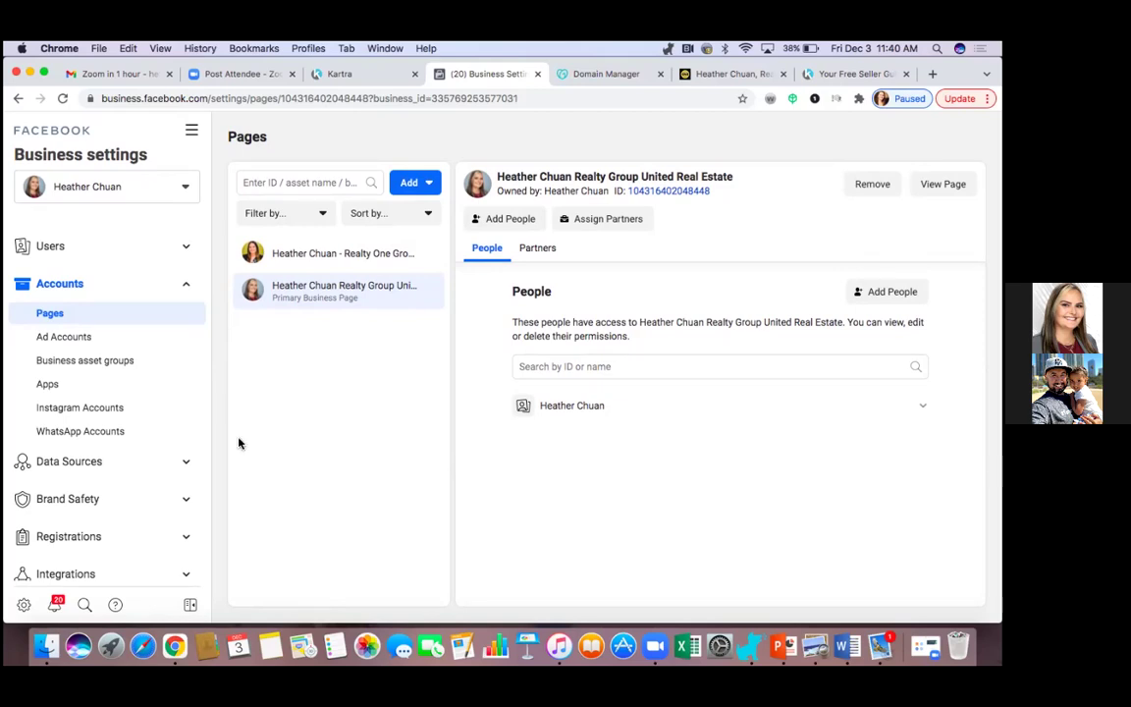
Expand brand safety settings, then go to Ads Manager from the All tools menu.
{"action": "left_click", "coordinate": [185, 499]}
{"action": "scroll", "coordinate": [185, 501], "scroll_direction": "down", "scroll_amount": 2}
{"action": "scroll", "coordinate": [184, 499], "scroll_direction": "down", "scroll_amount": 3}
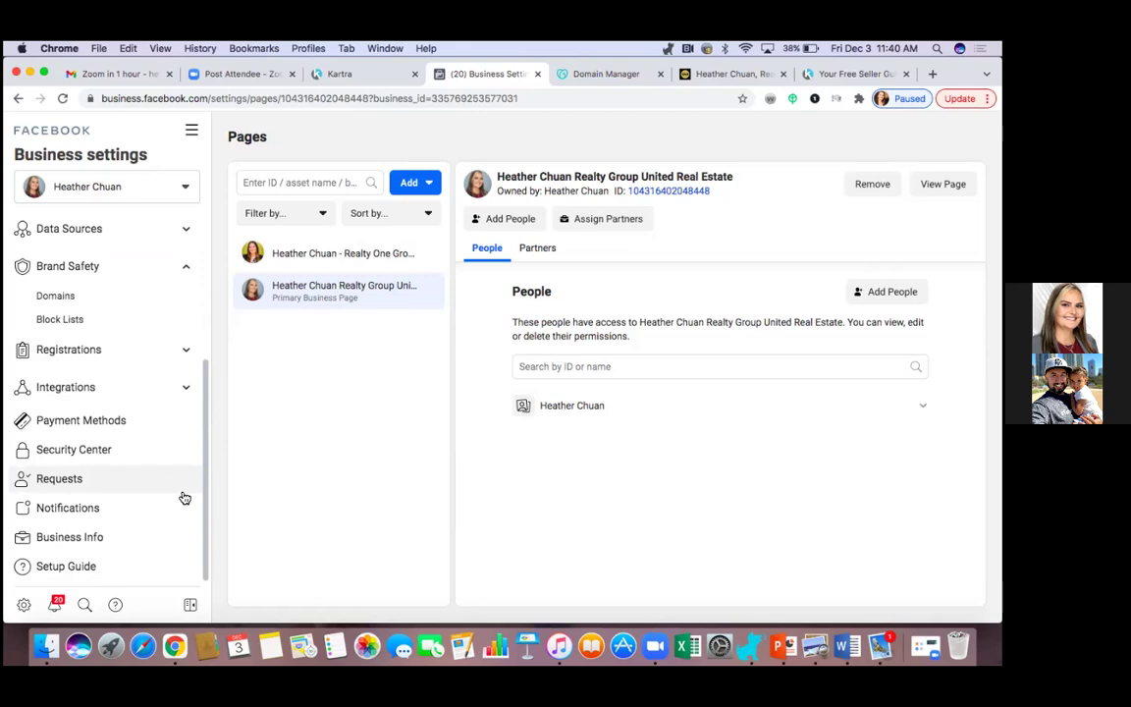
{"action": "left_click", "coordinate": [193, 132]}
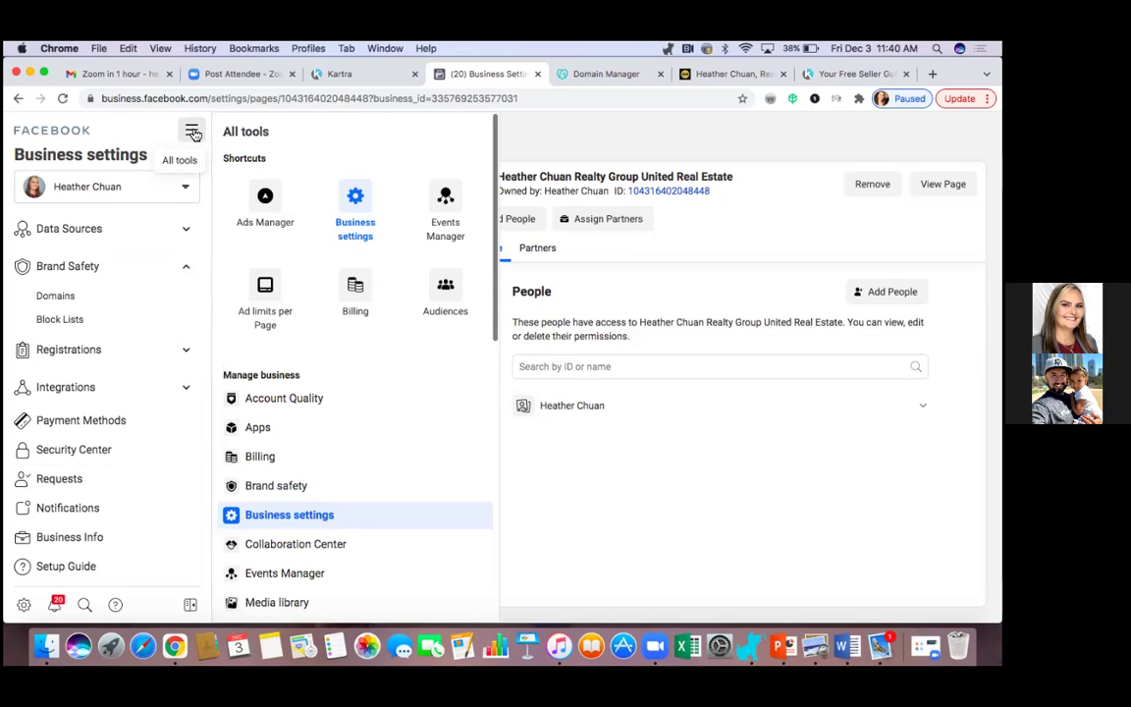
{"action": "left_click", "coordinate": [277, 202]}
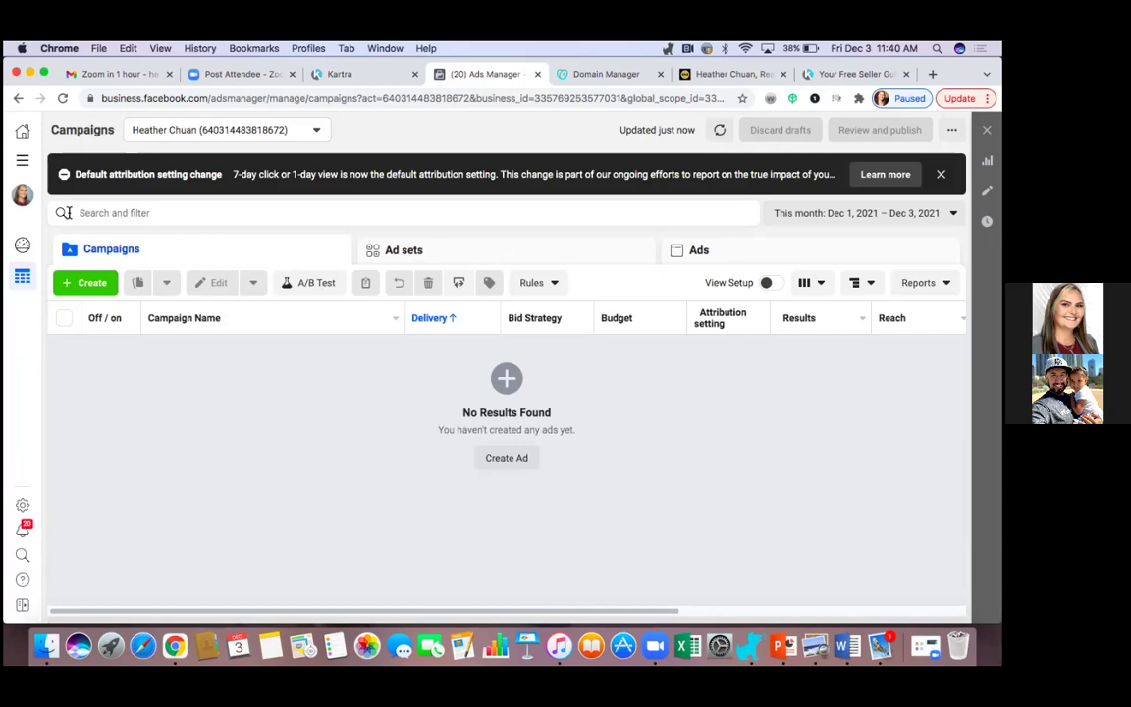
{"action": "left_click", "coordinate": [308, 138]}
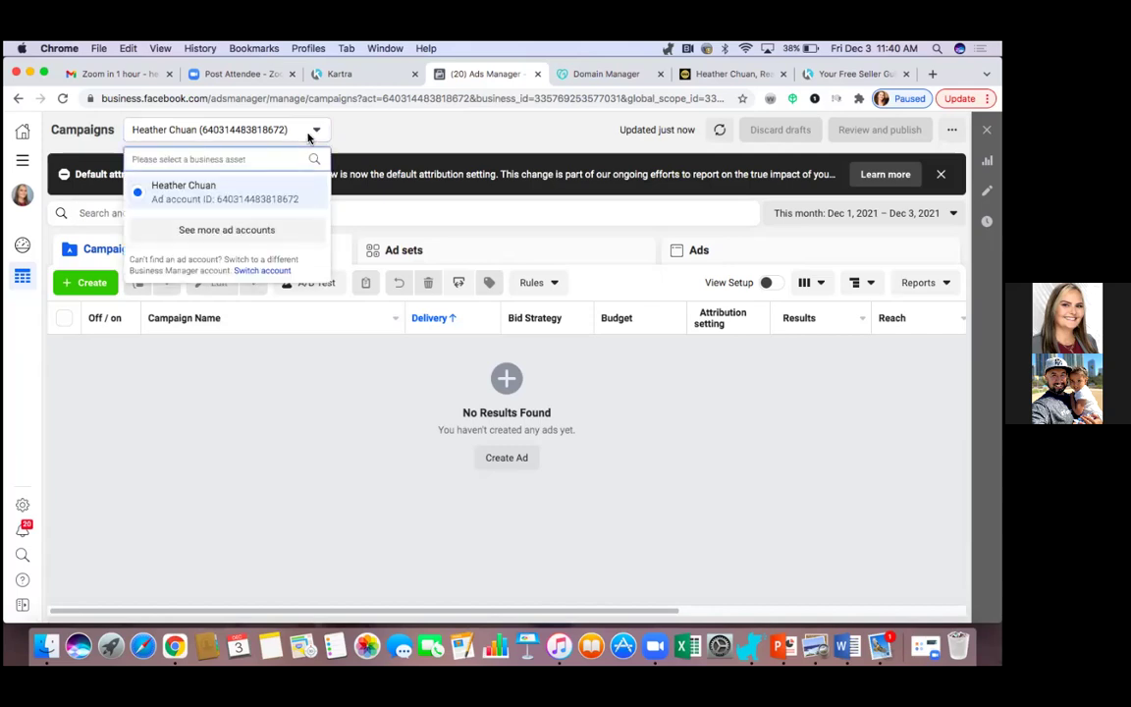
{"action": "left_click", "coordinate": [231, 232]}
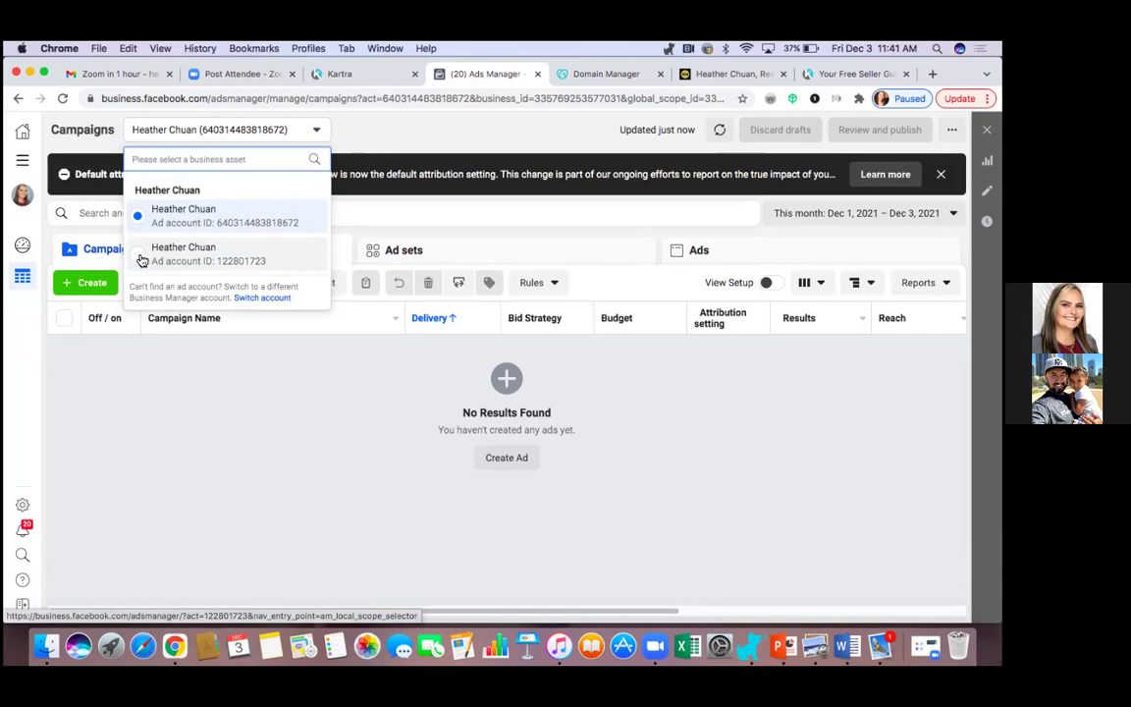
{"action": "left_click", "coordinate": [143, 258]}
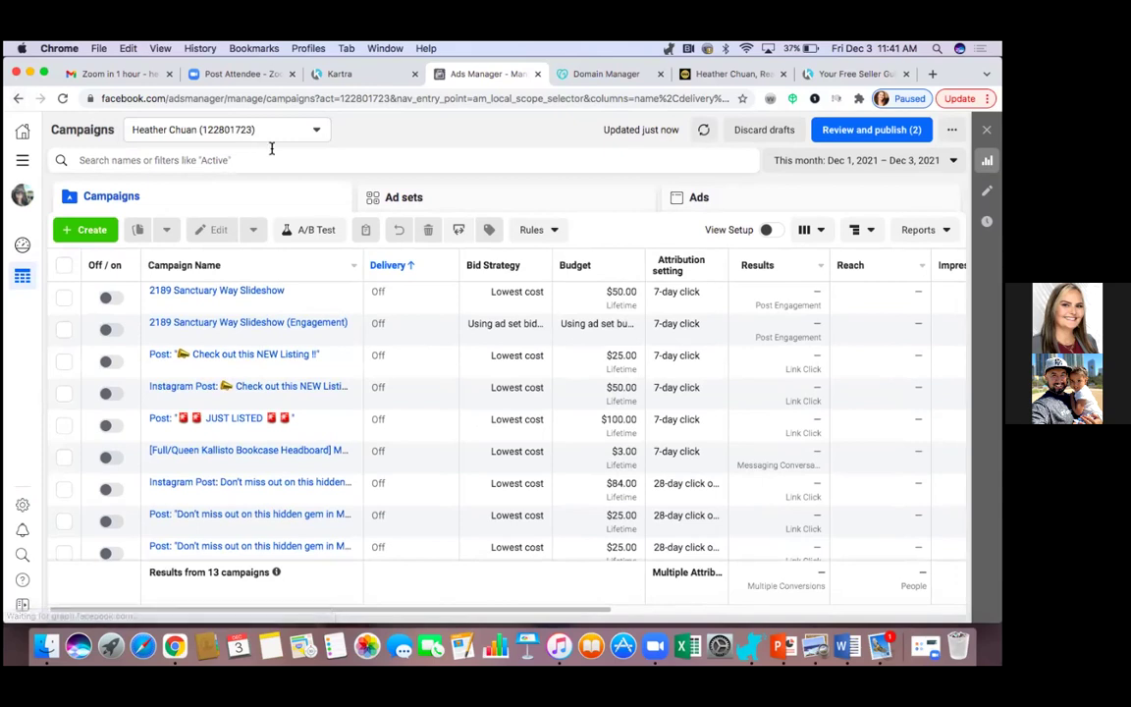
{"action": "left_click", "coordinate": [293, 135]}
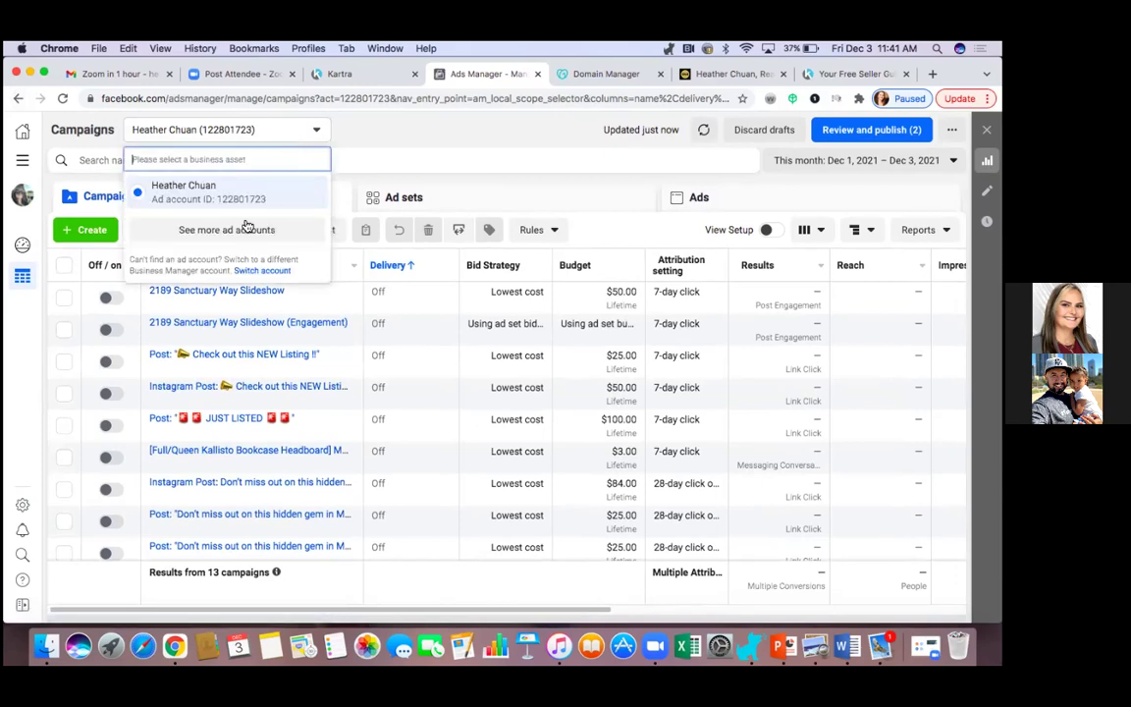
{"action": "left_click", "coordinate": [238, 231]}
{"action": "left_click", "coordinate": [142, 216]}
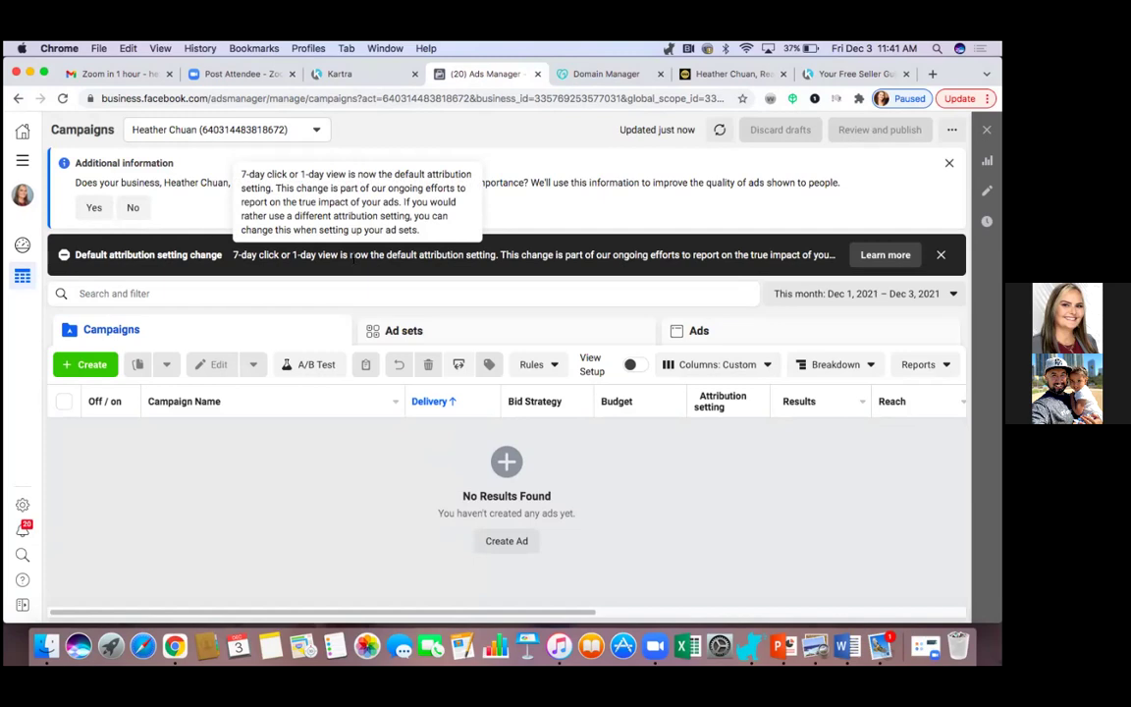
Decline Ads Manager's additional business information, then return to Kartra's pages list with the publish dialog closed.
{"action": "left_click", "coordinate": [140, 207]}
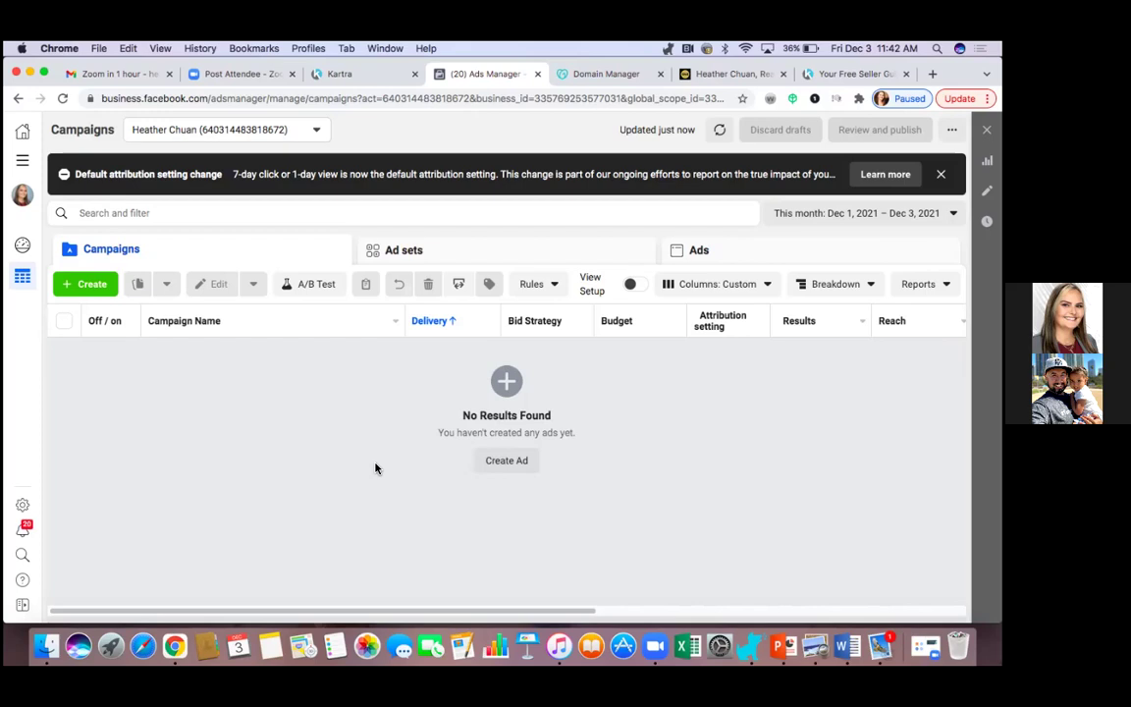
{"action": "left_click", "coordinate": [371, 78]}
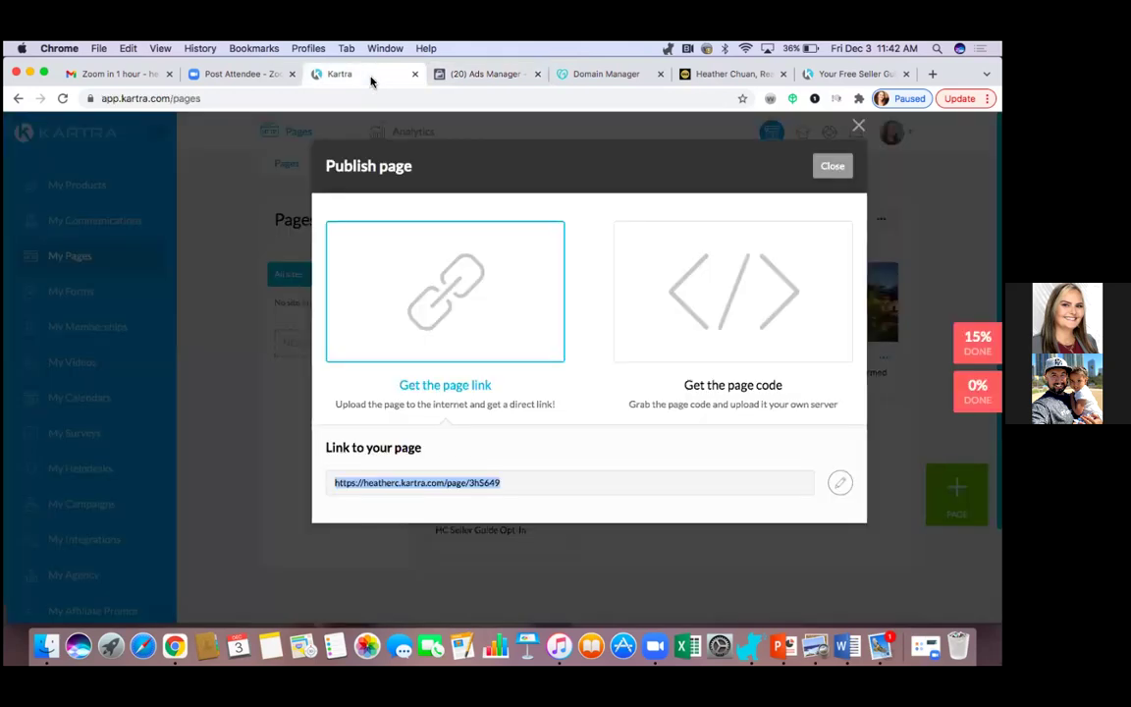
{"action": "left_click", "coordinate": [858, 125]}
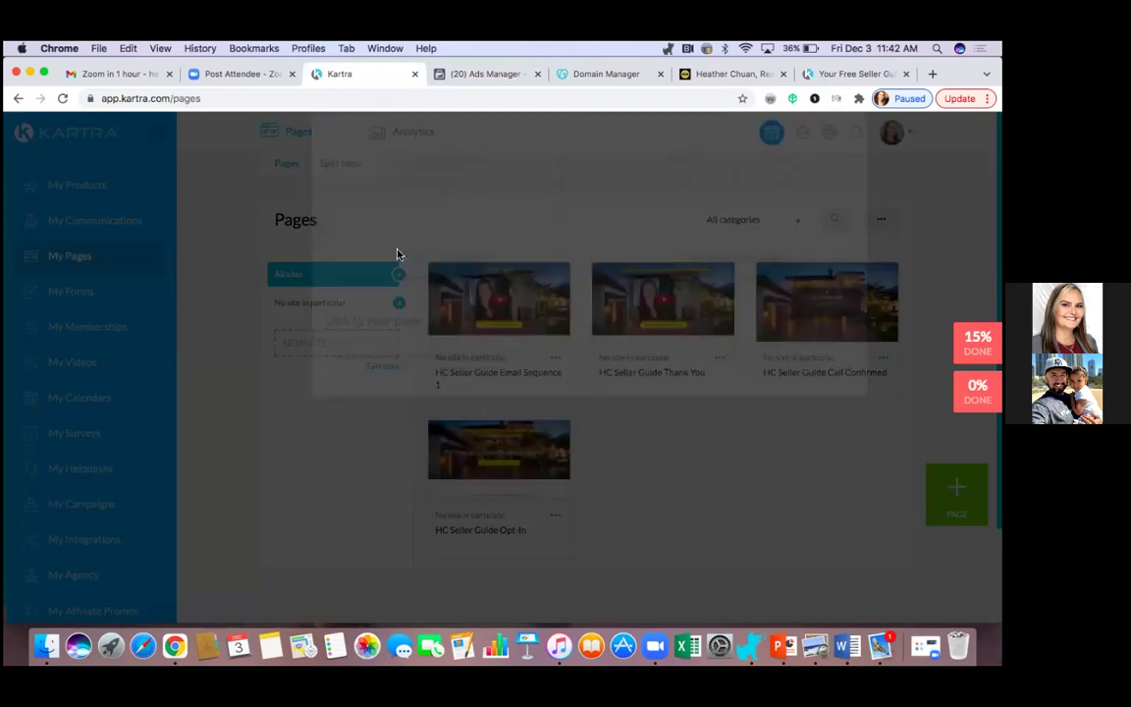